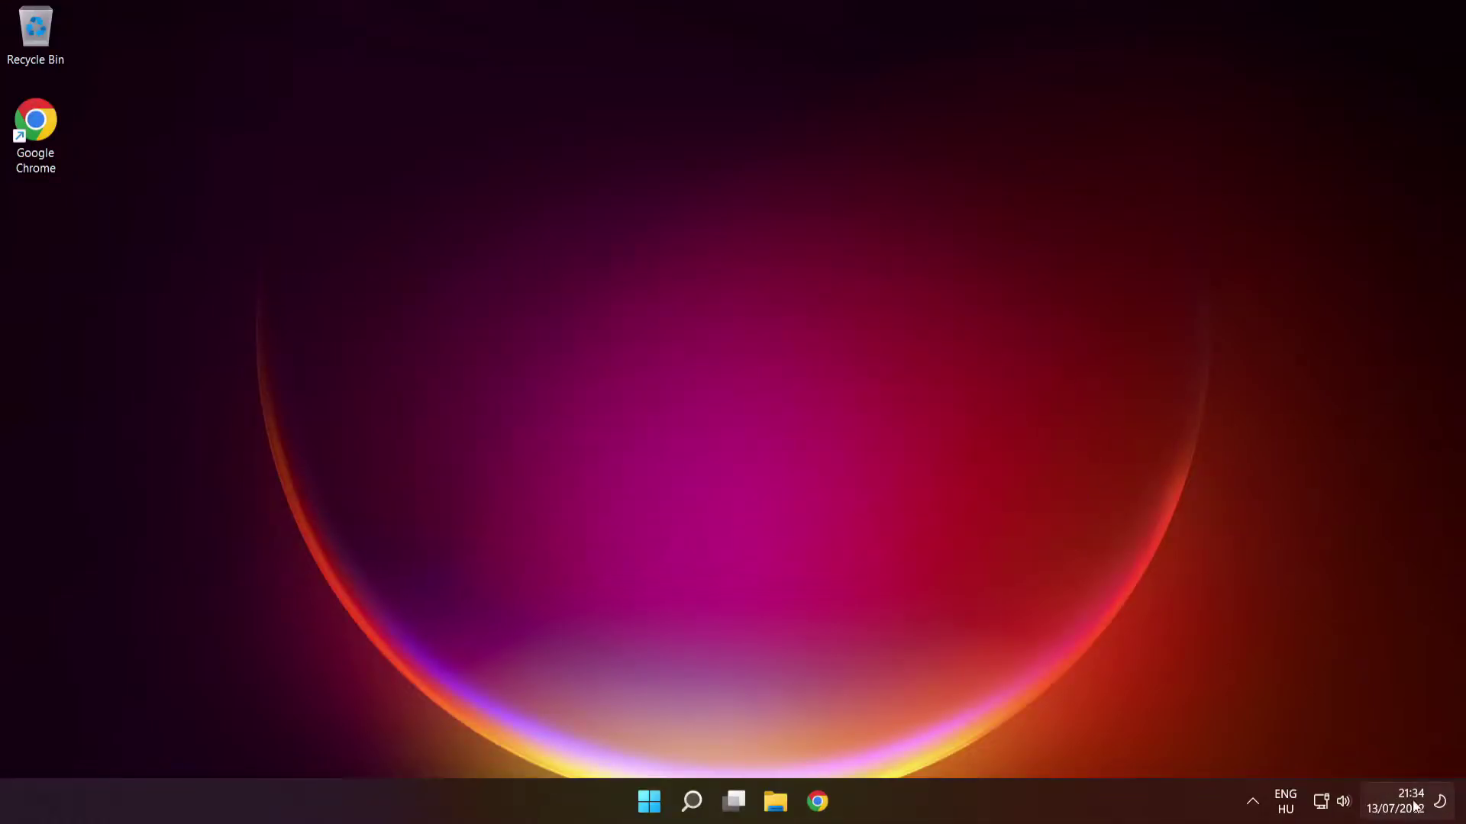
Open the taskbar clock's context menu to reach Adjust date and time
right_click(1412, 805)
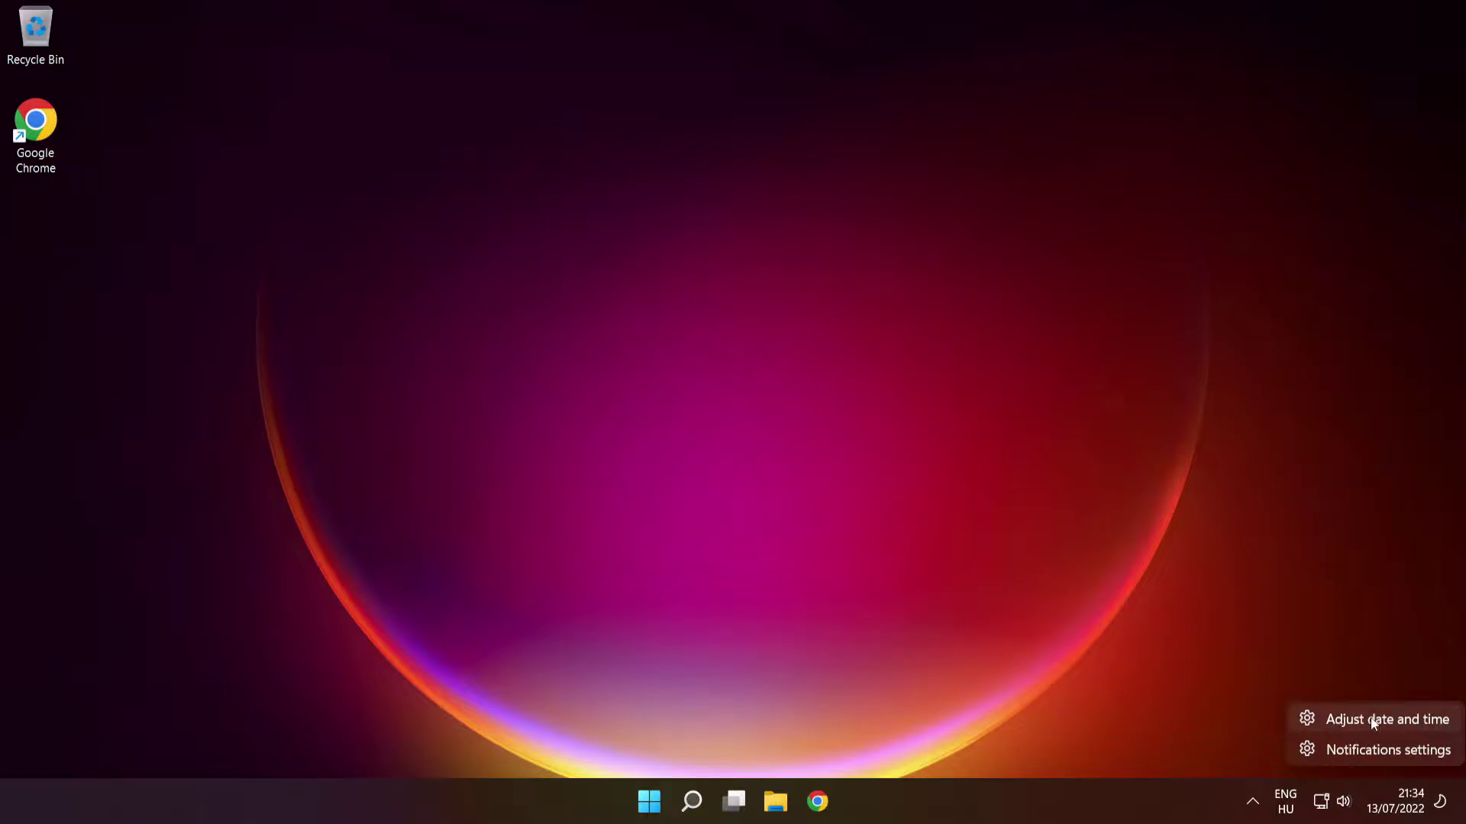
Open date and time settings and toggle Set the time automatically off, then back on
left_click(1401, 720)
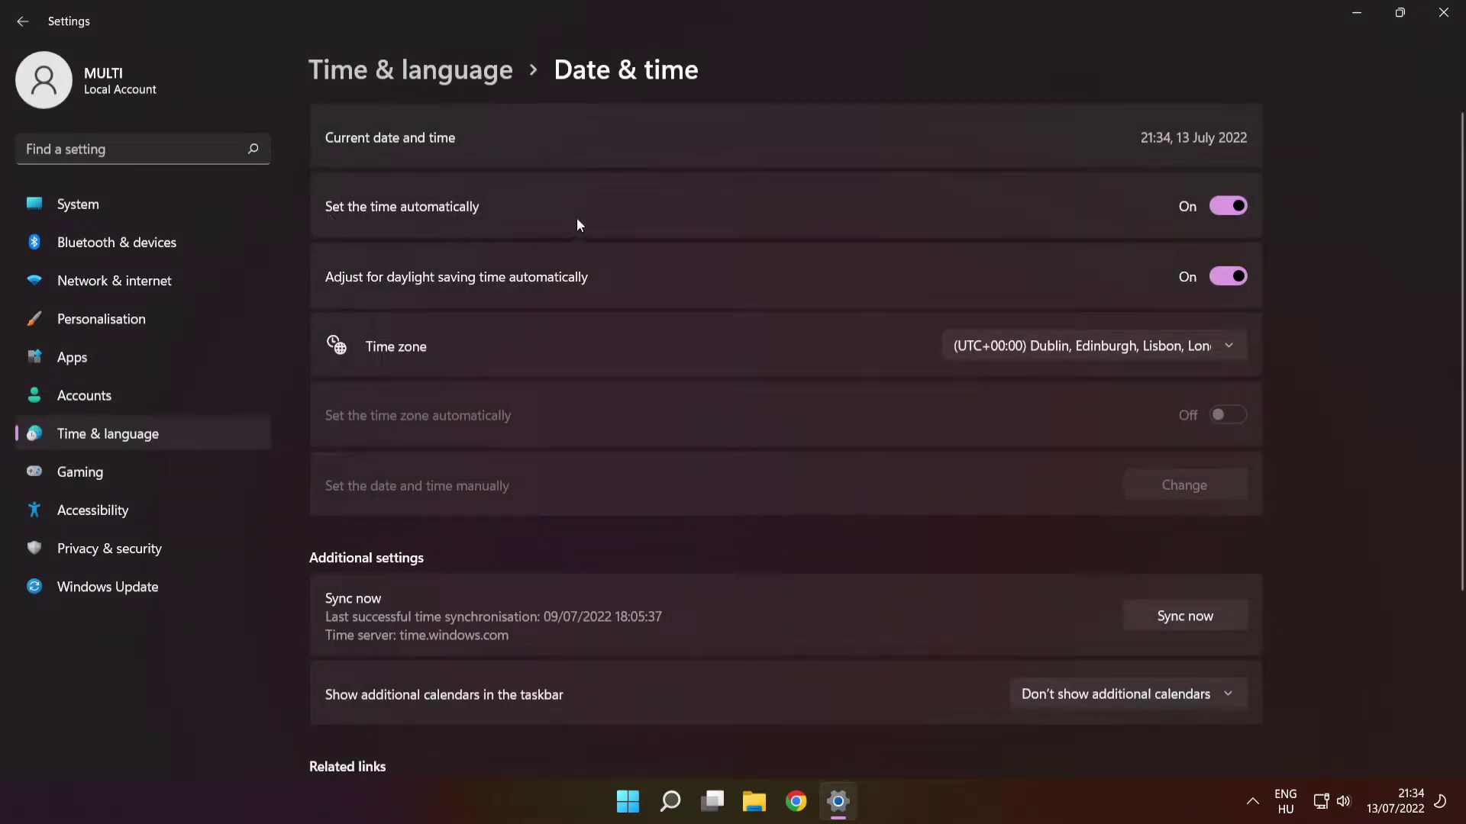
left_click(1231, 213)
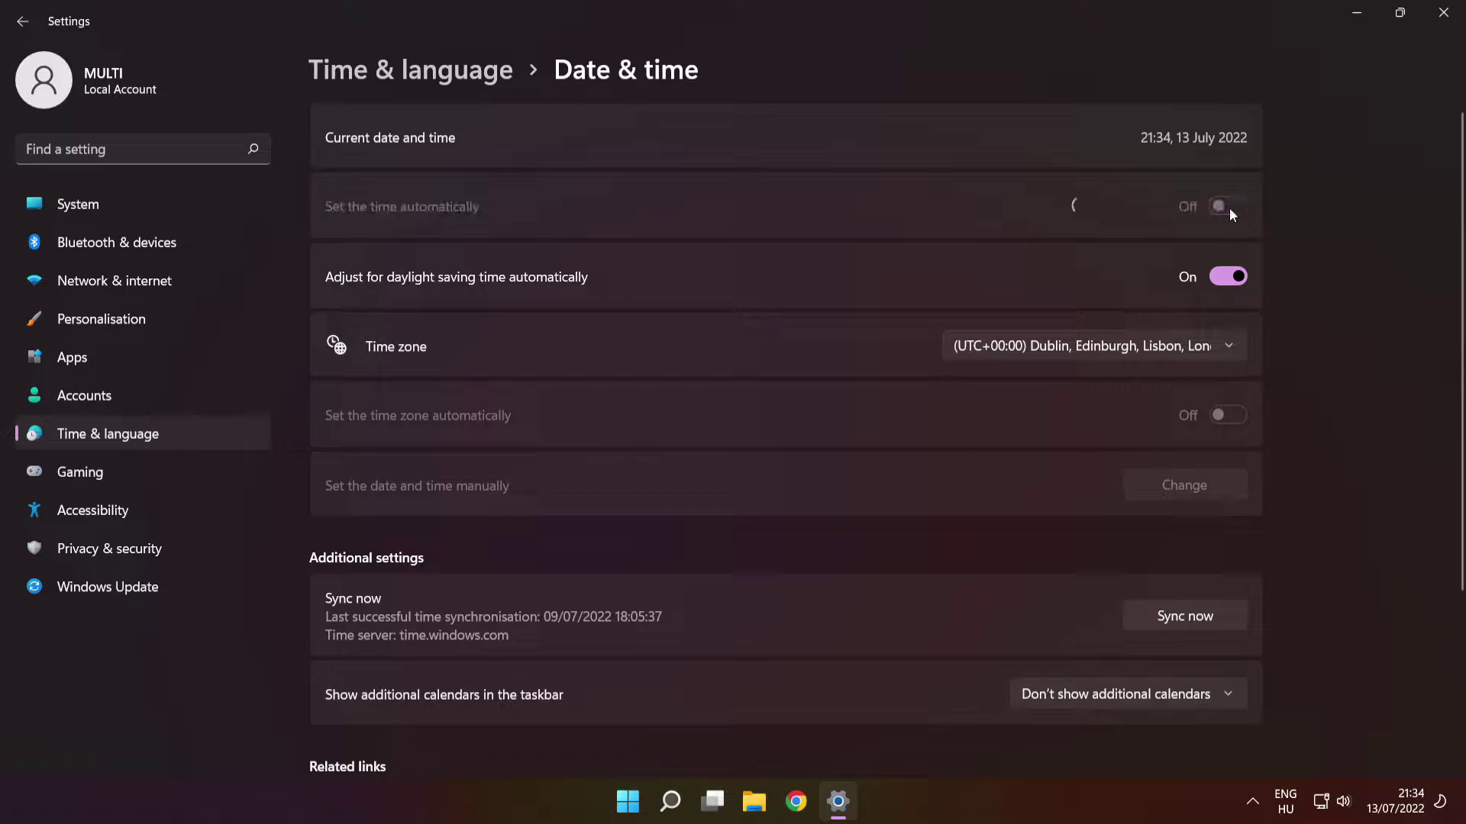
left_click(1227, 213)
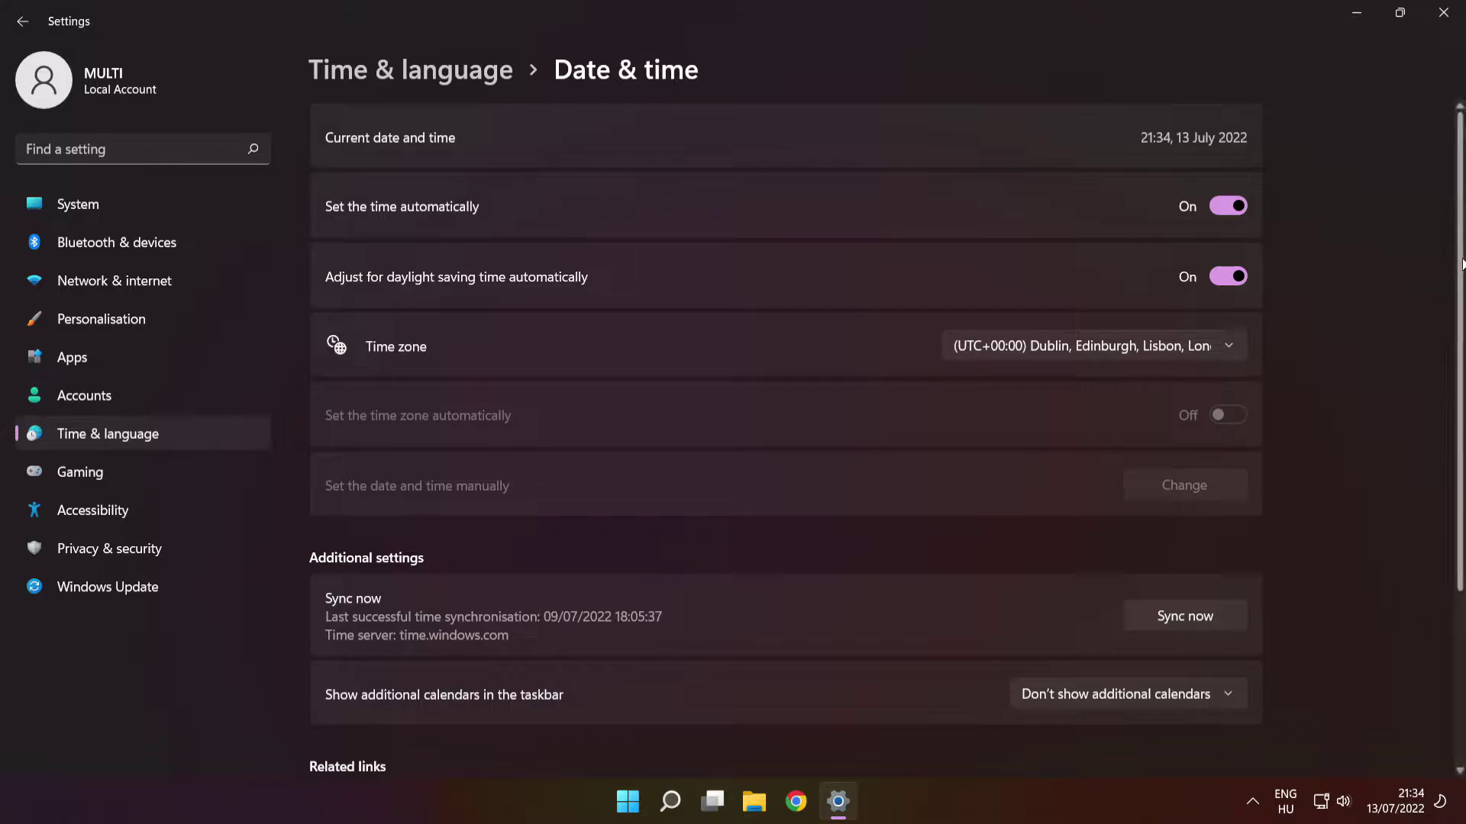
Sync the clock with the time server now
scroll(1460, 335, "down", 1)
scroll(1460, 336, "down", 1)
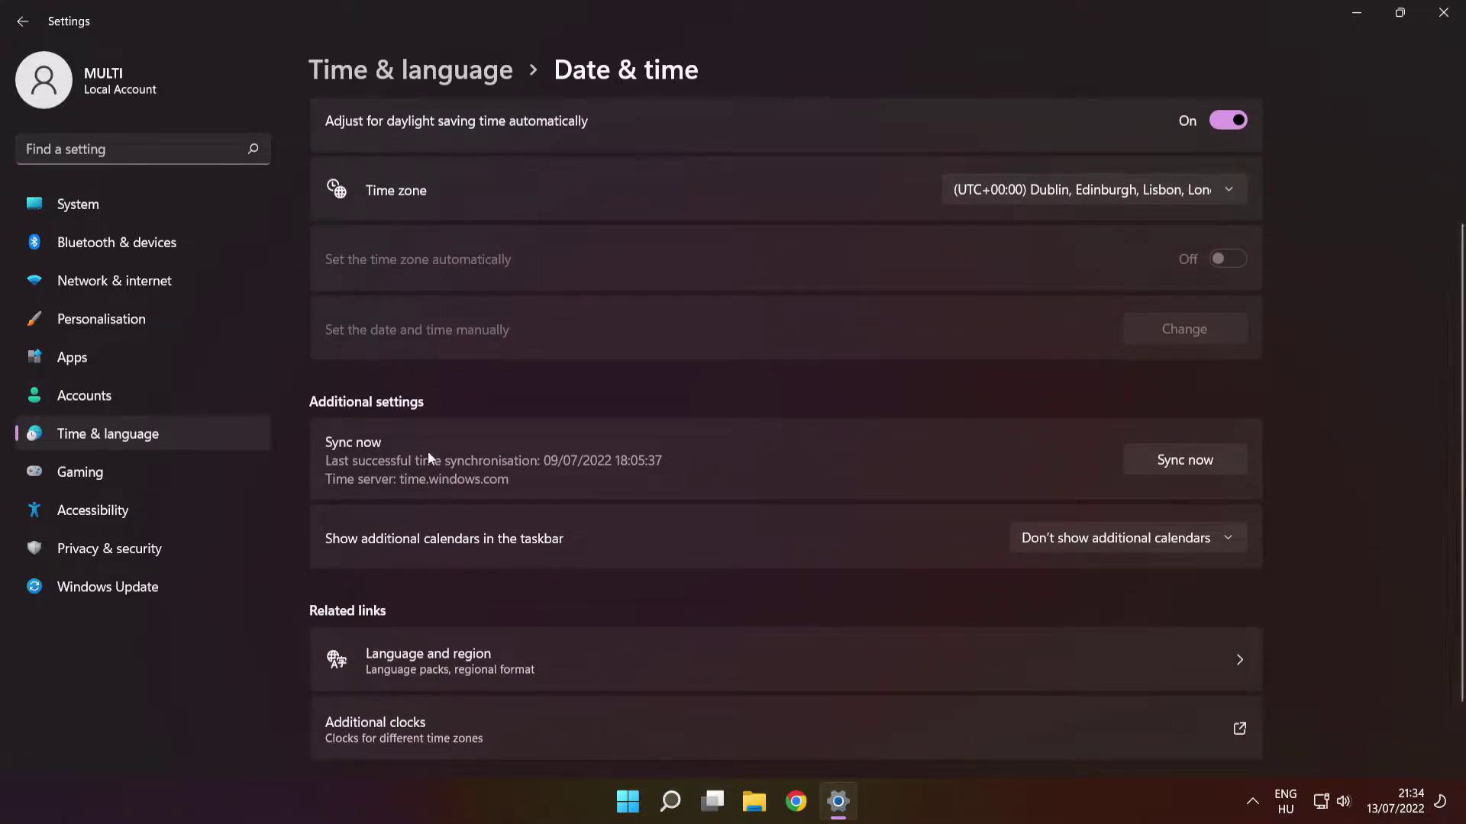
left_click(1191, 460)
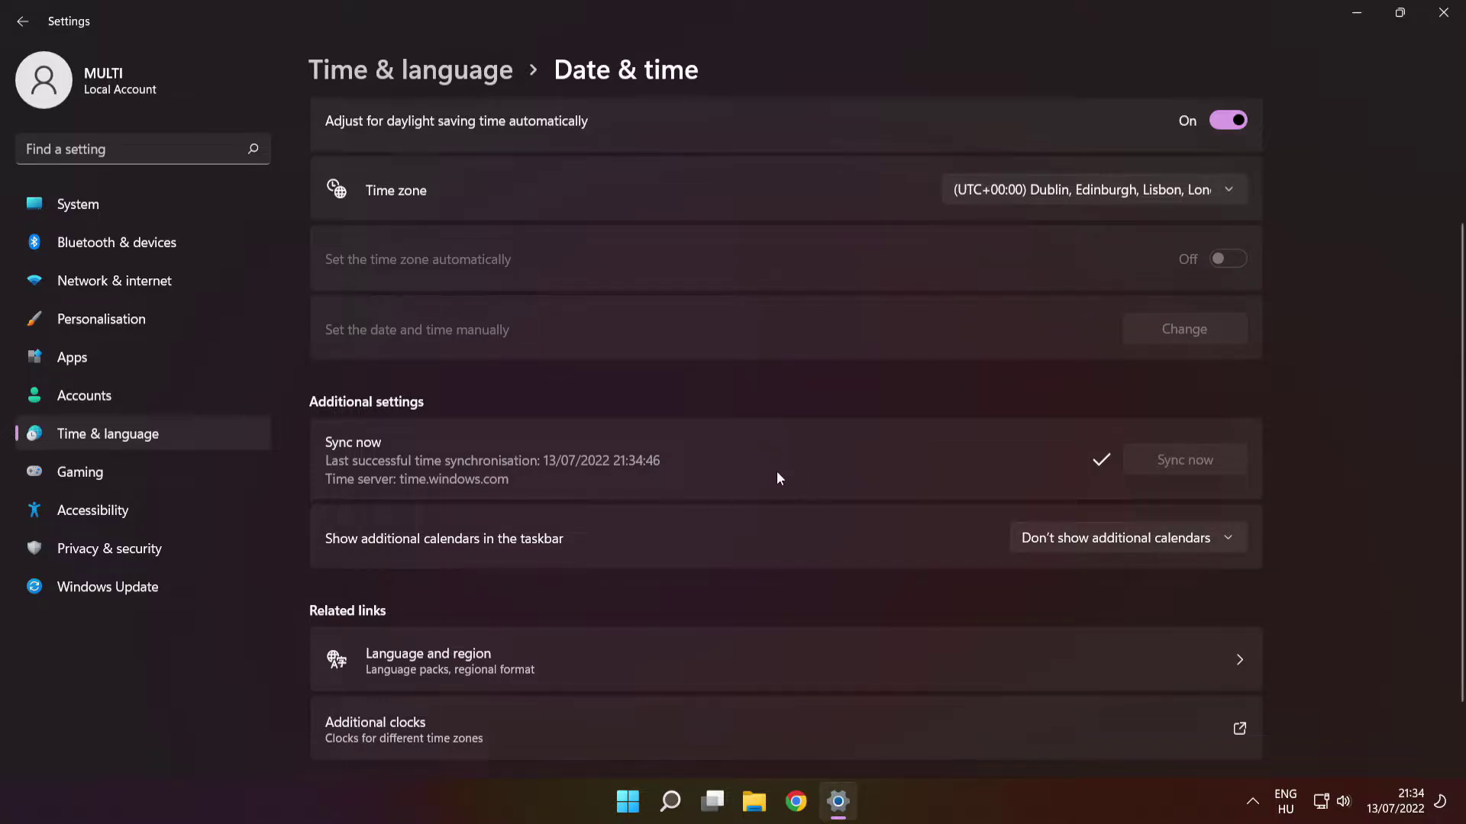
Review the Language & region page (English United Kingdom), then close Settings
scroll(539, 583, "down", 2)
left_click(617, 571)
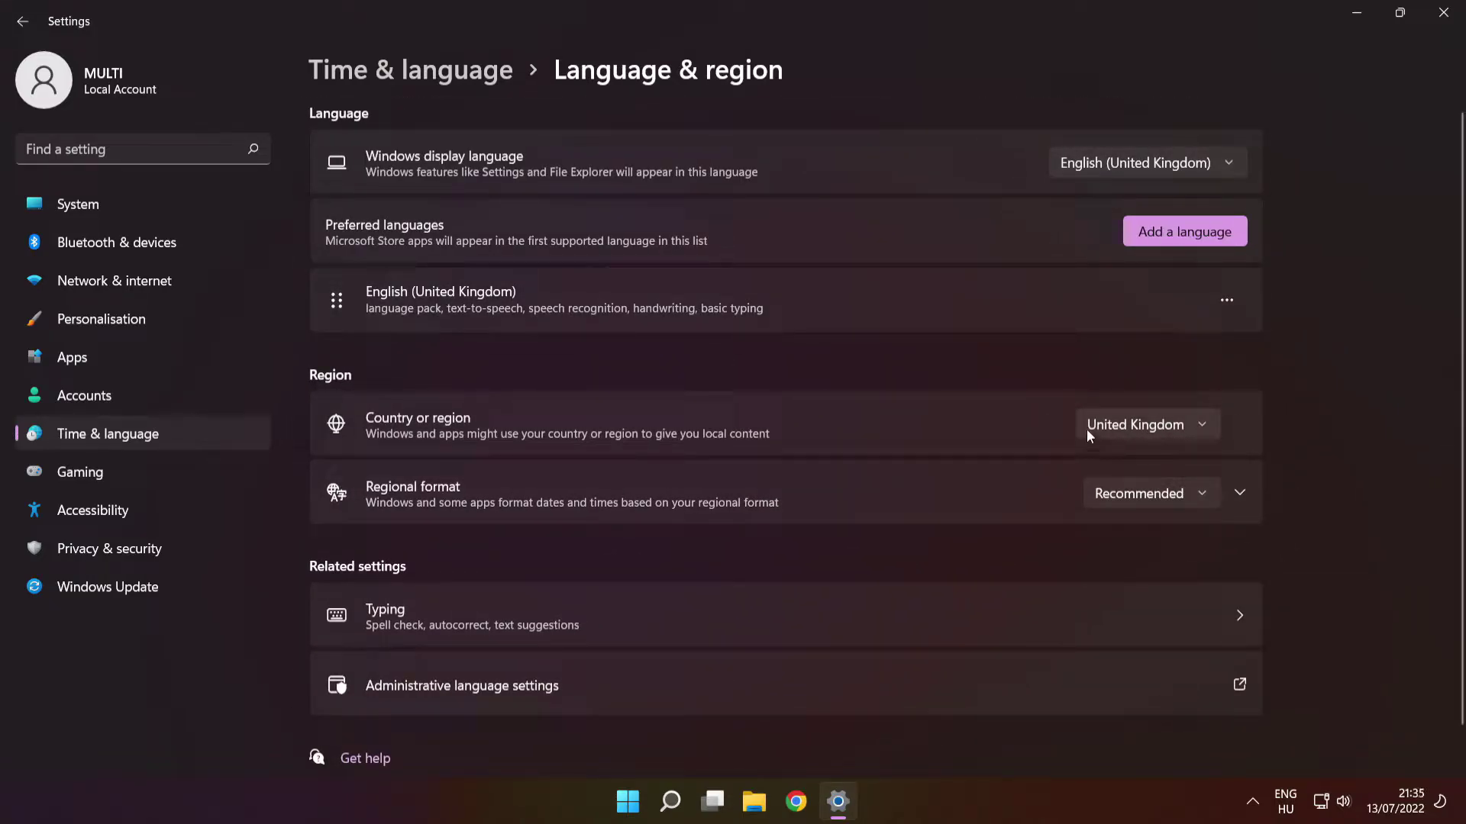
left_click(1445, 21)
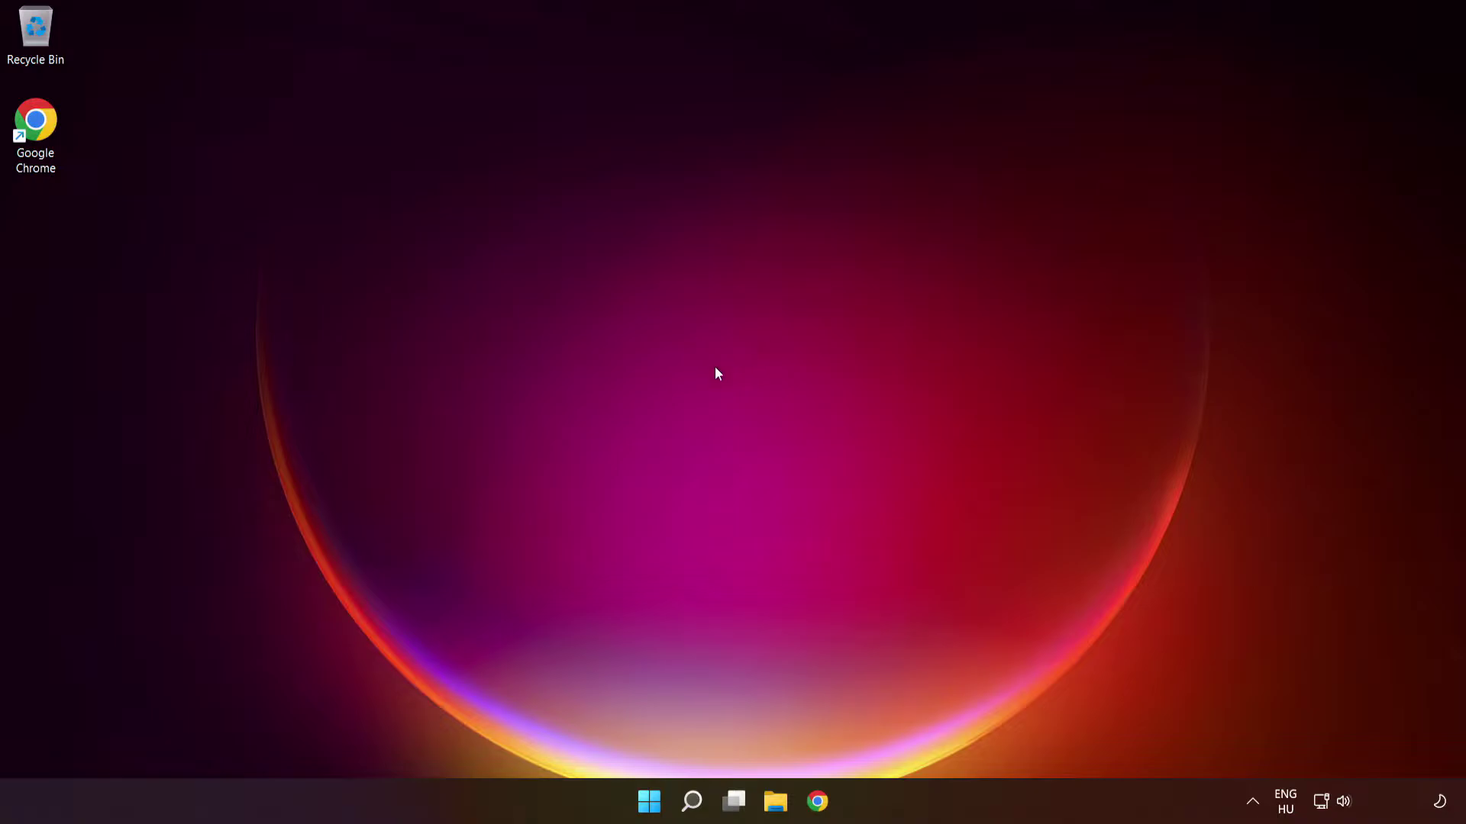
Search 'updates', open Check for updates, and resume Windows updates so it checks
left_click(692, 803)
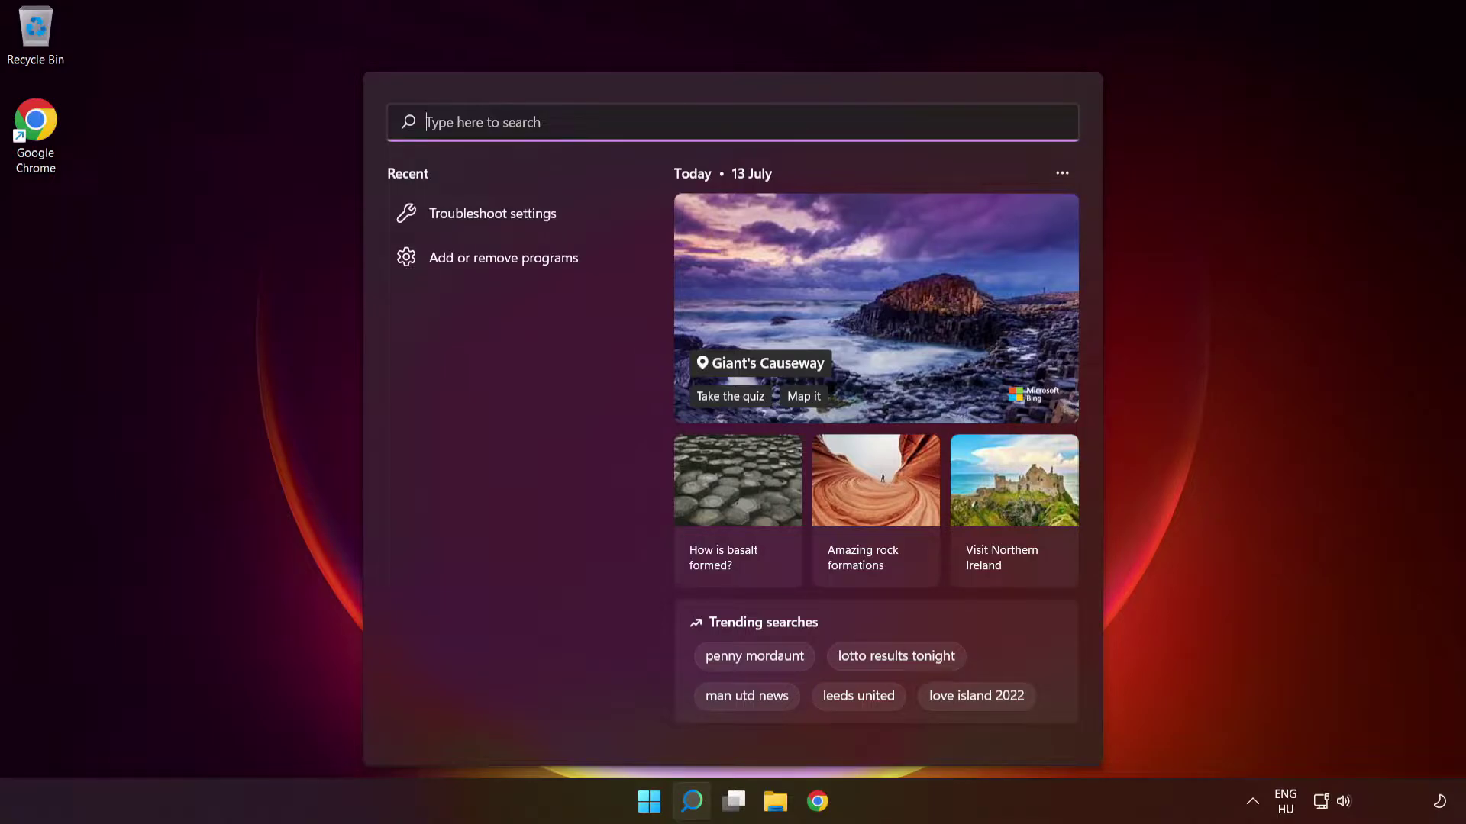
type("updates")
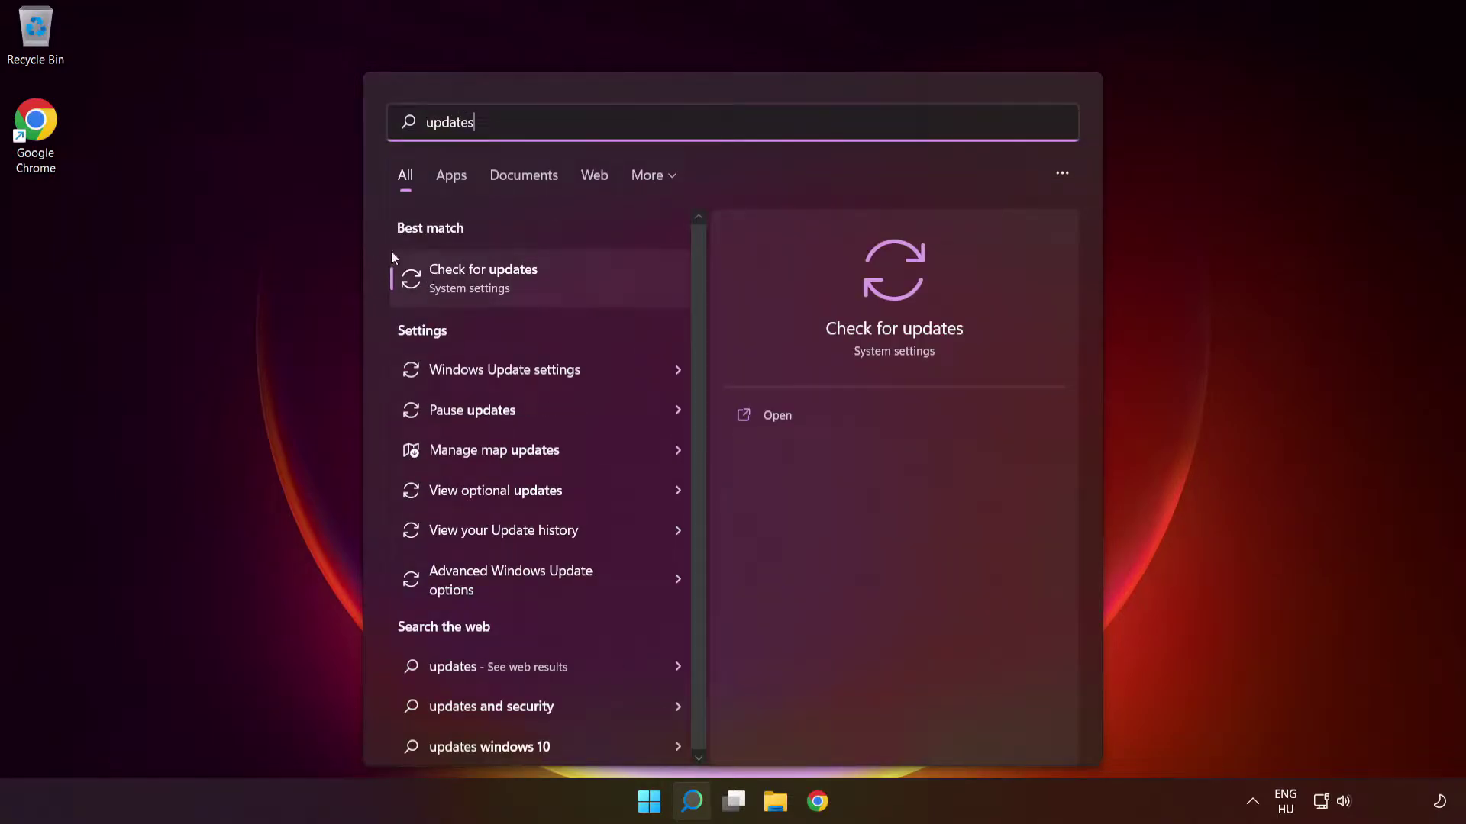
left_click(547, 293)
left_click(1208, 159)
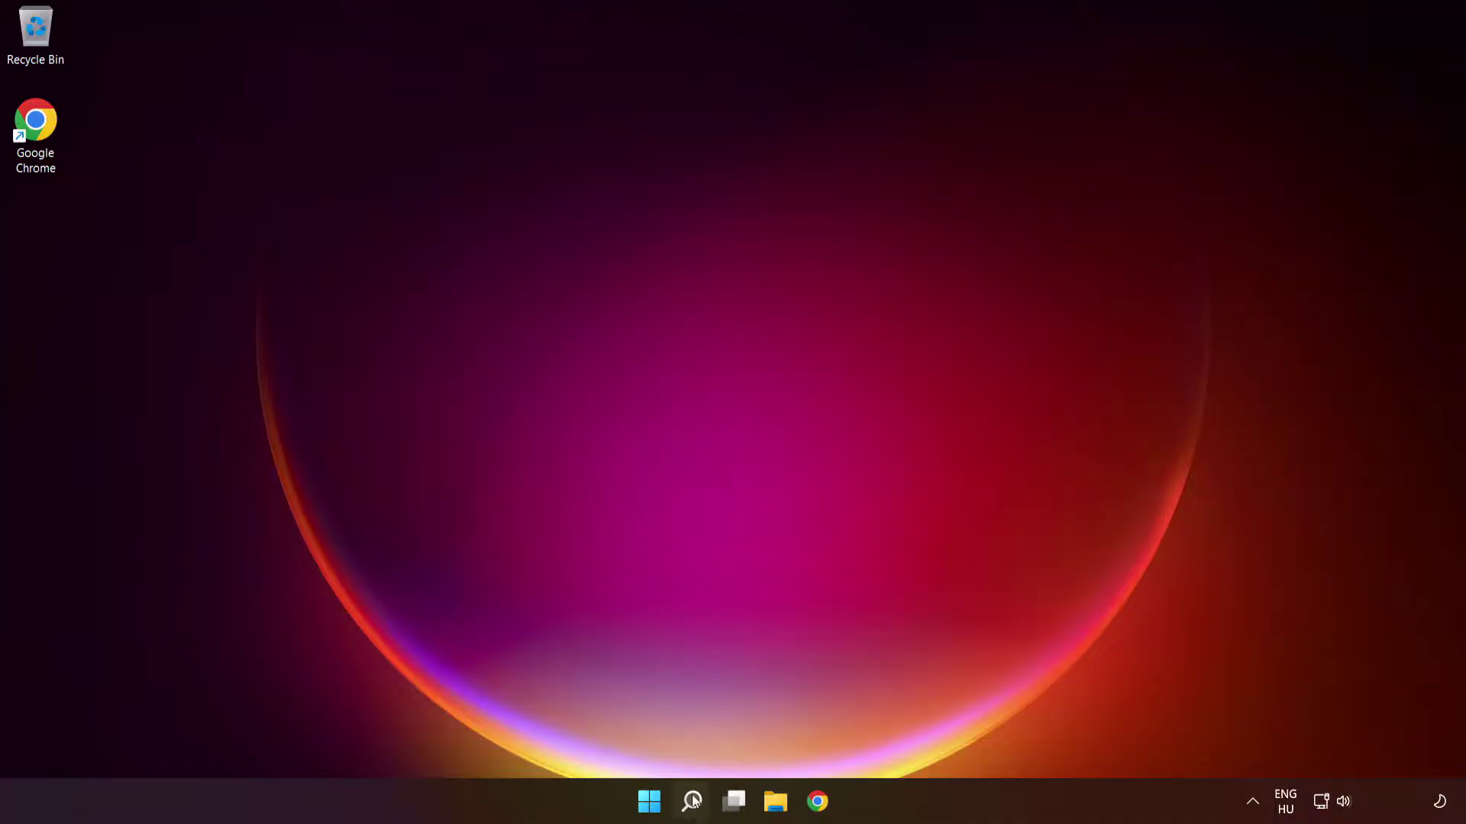
From 'troubleshoot settings', run the Windows Store Apps troubleshooter under Other troubleshooters, then close Settings
left_click(694, 808)
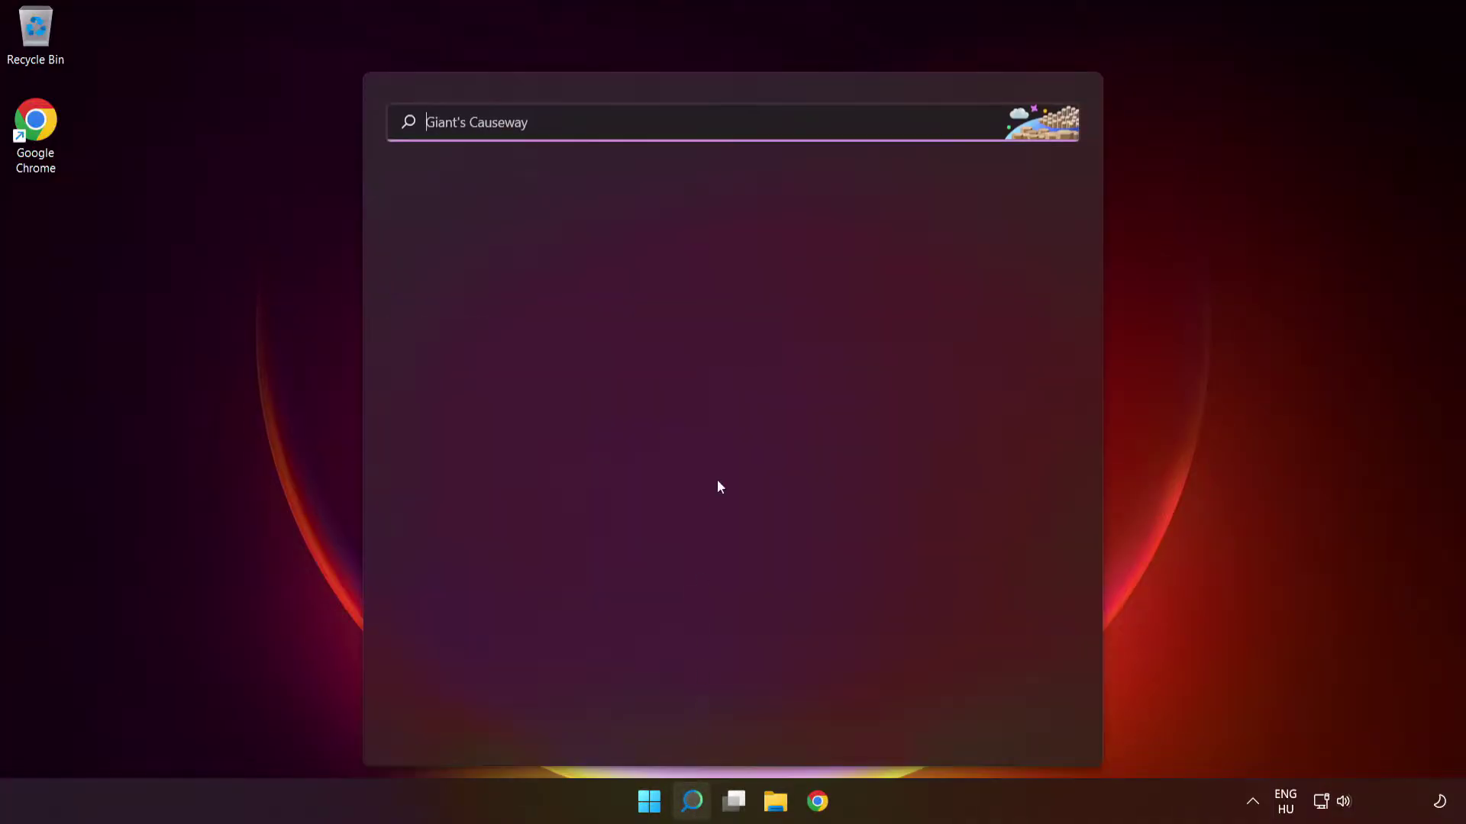
type("tr")
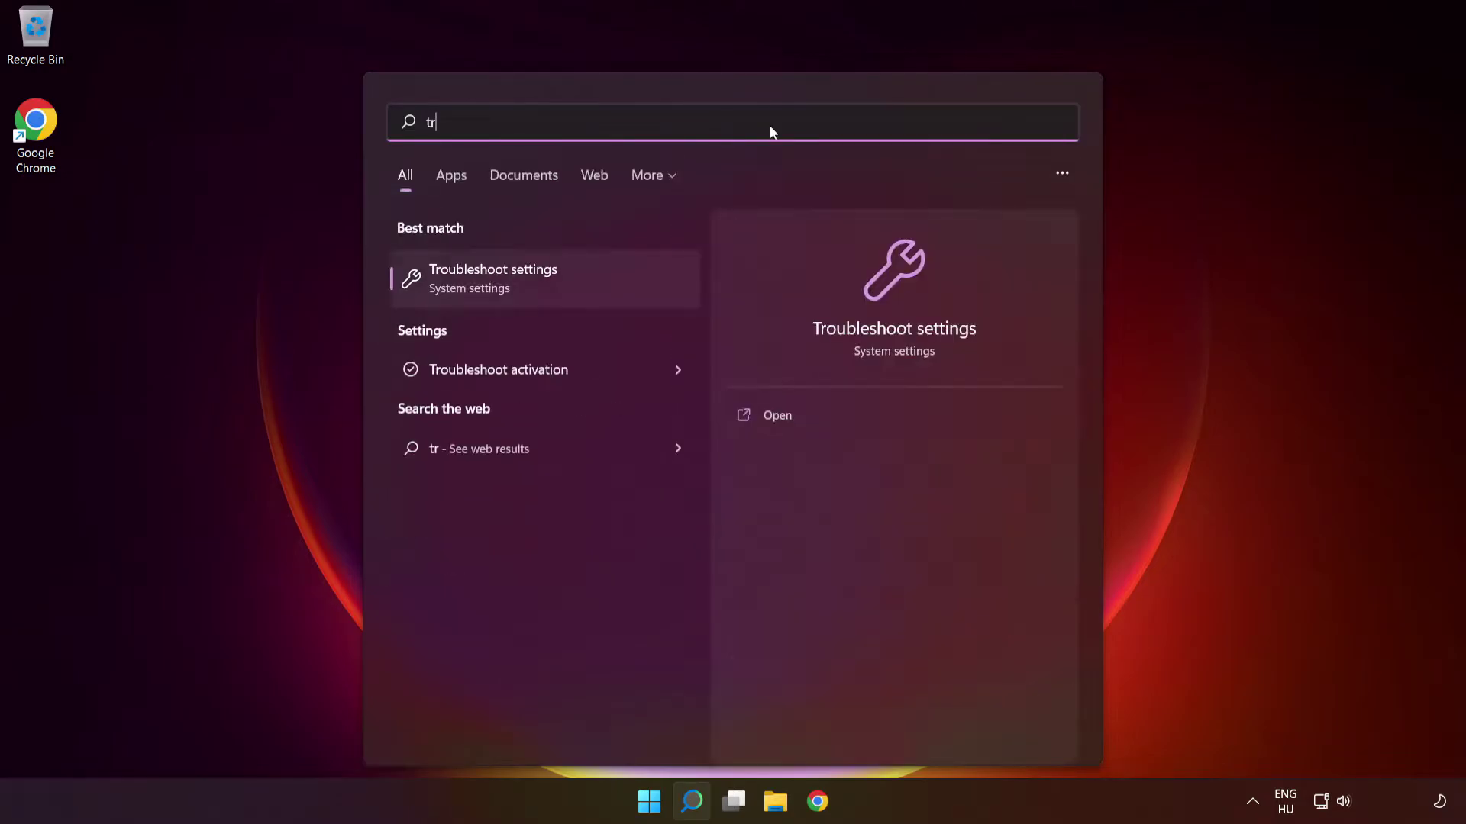
type("oublesho")
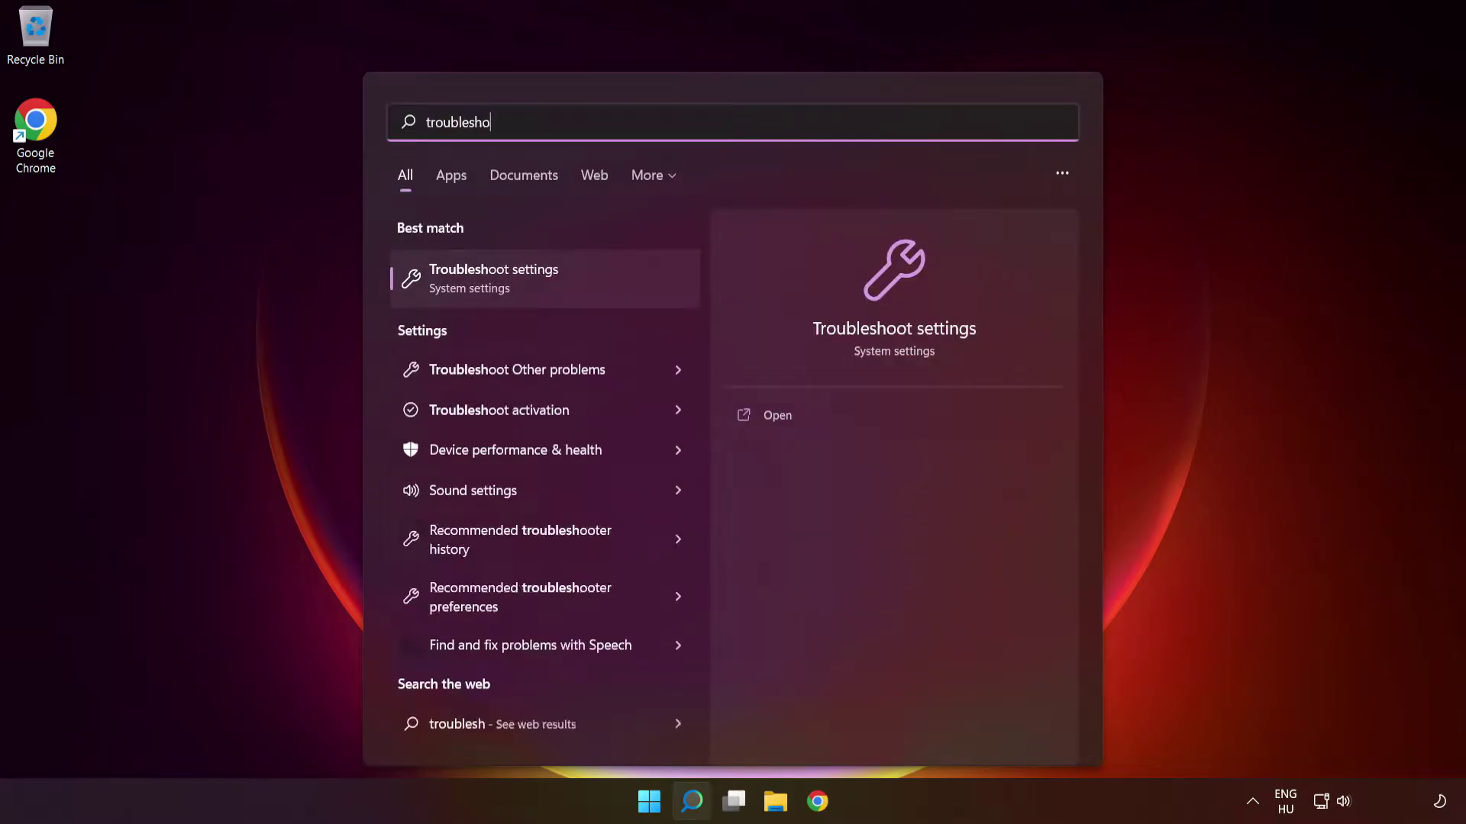
type("ot settings")
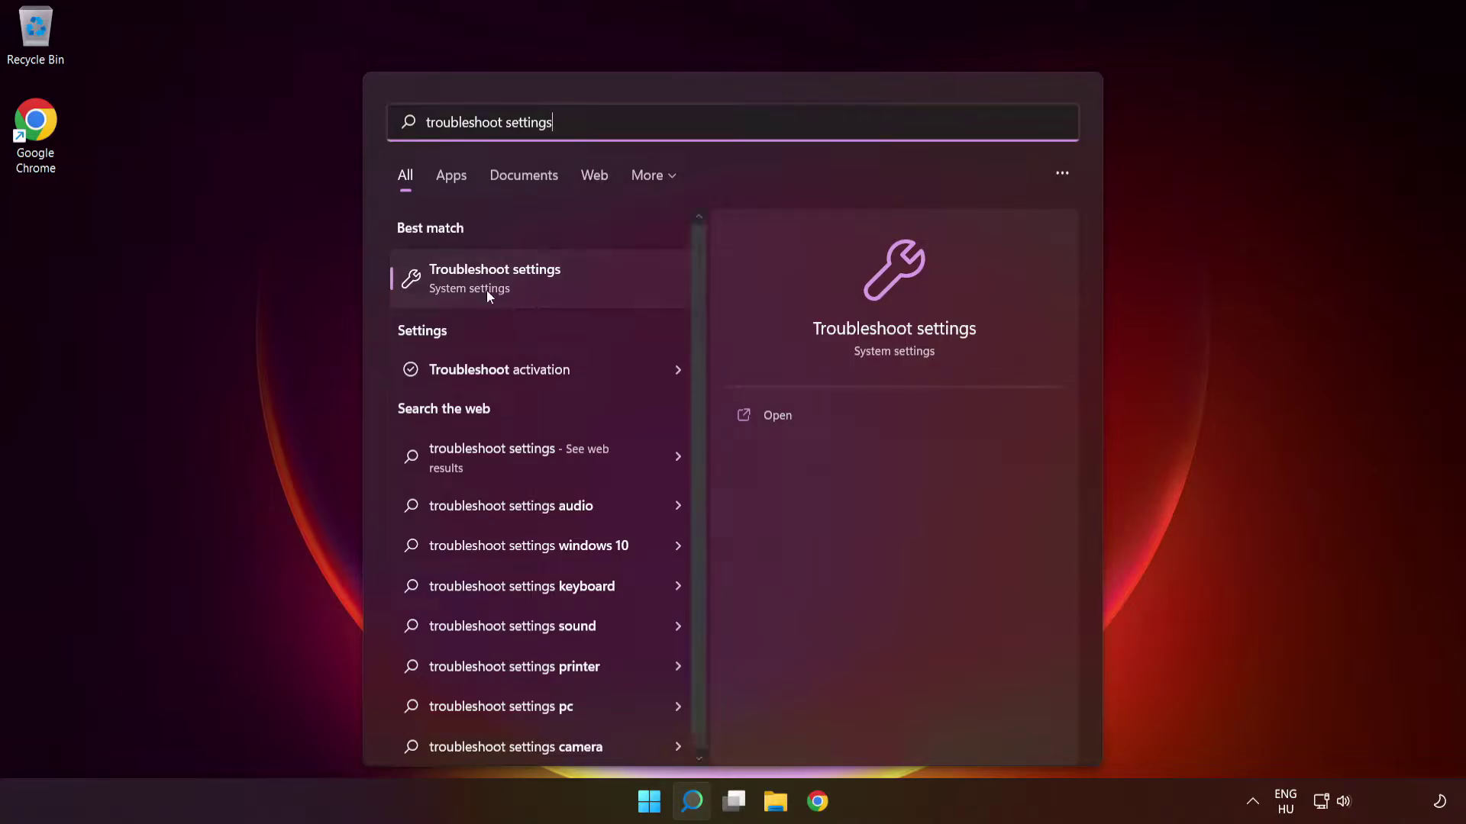
left_click(524, 292)
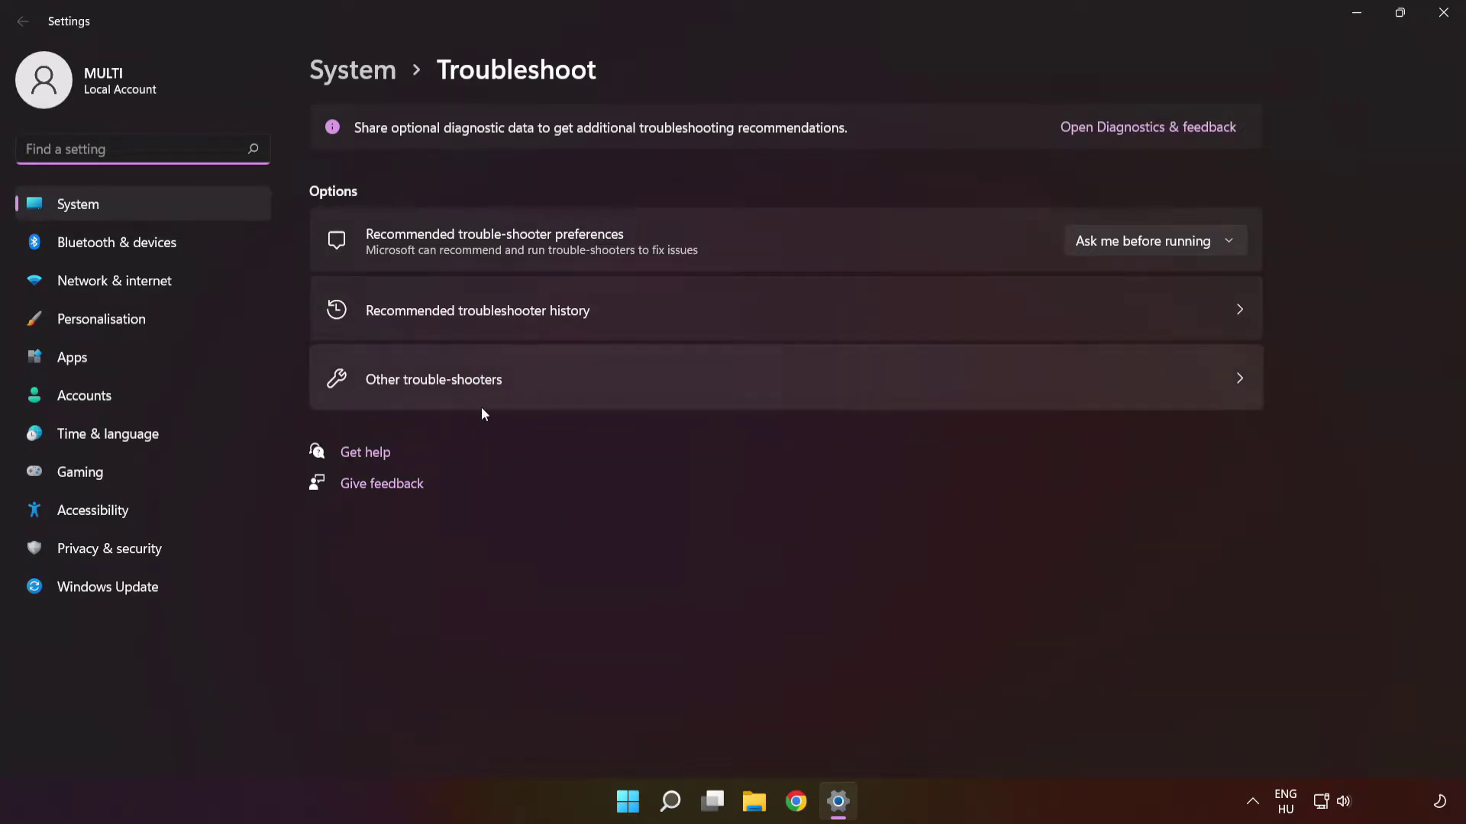
left_click(738, 395)
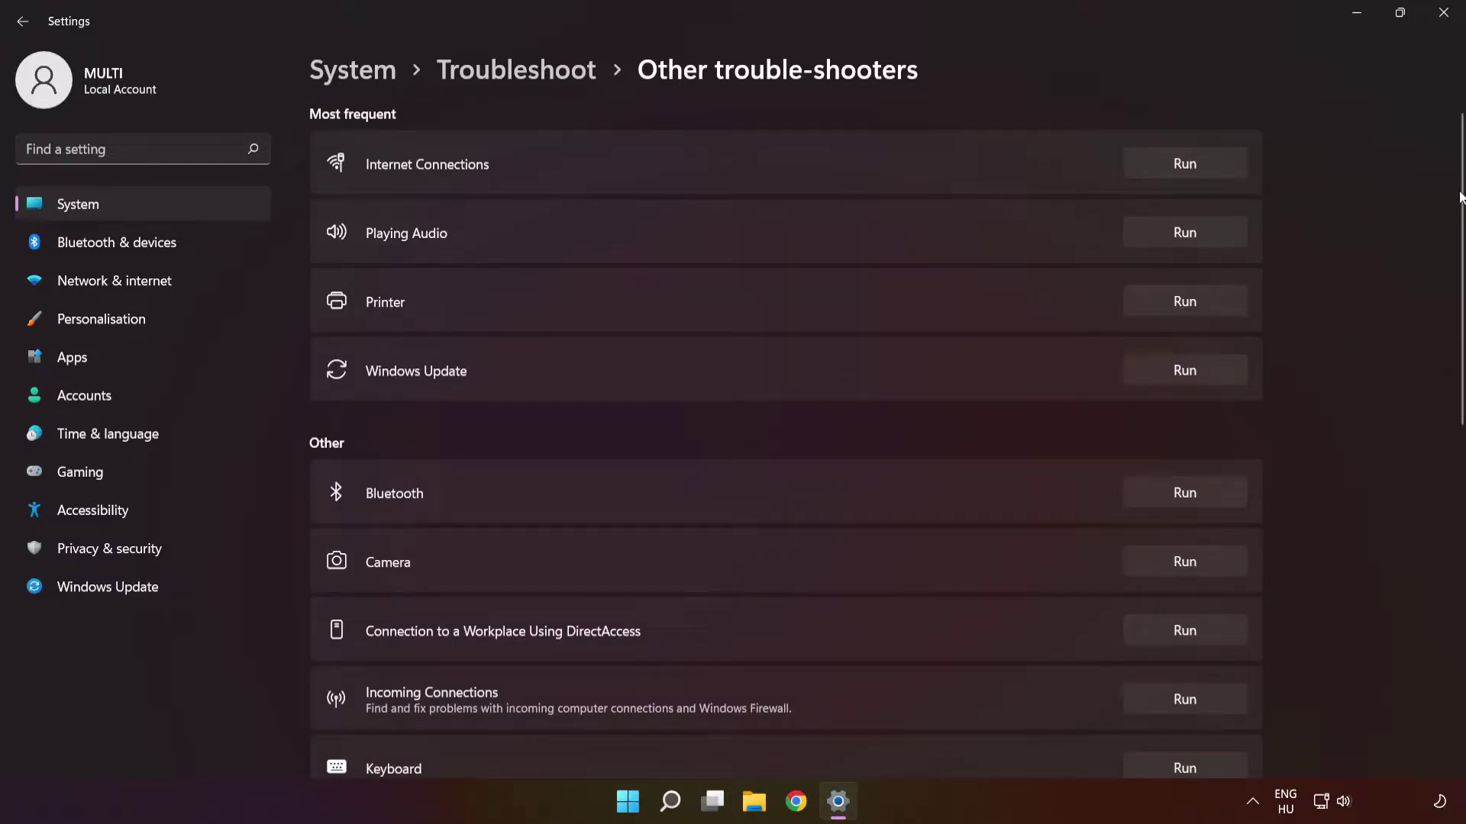
left_click_drag(1460, 197, 1449, 563)
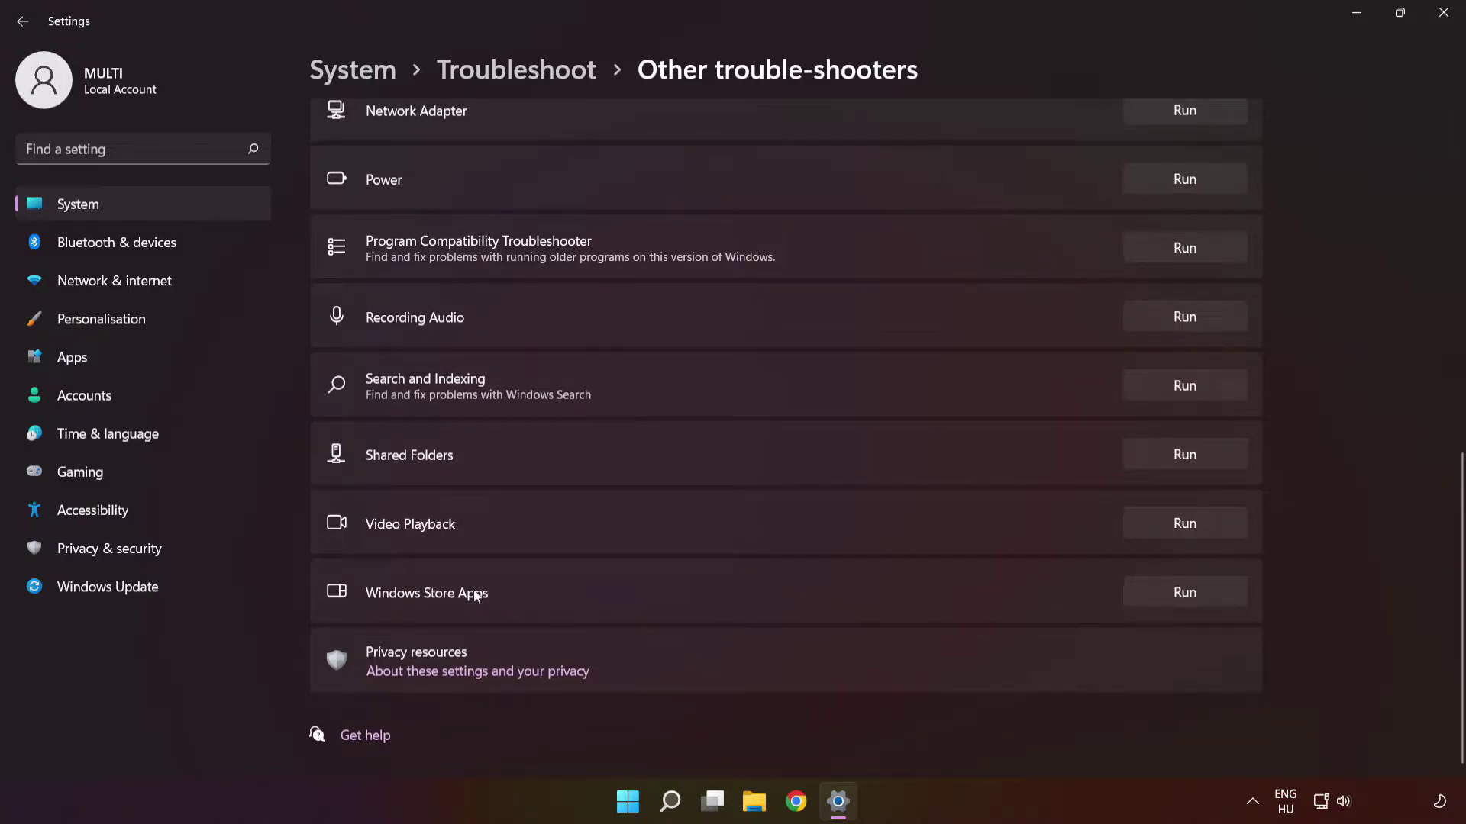
left_click(1175, 594)
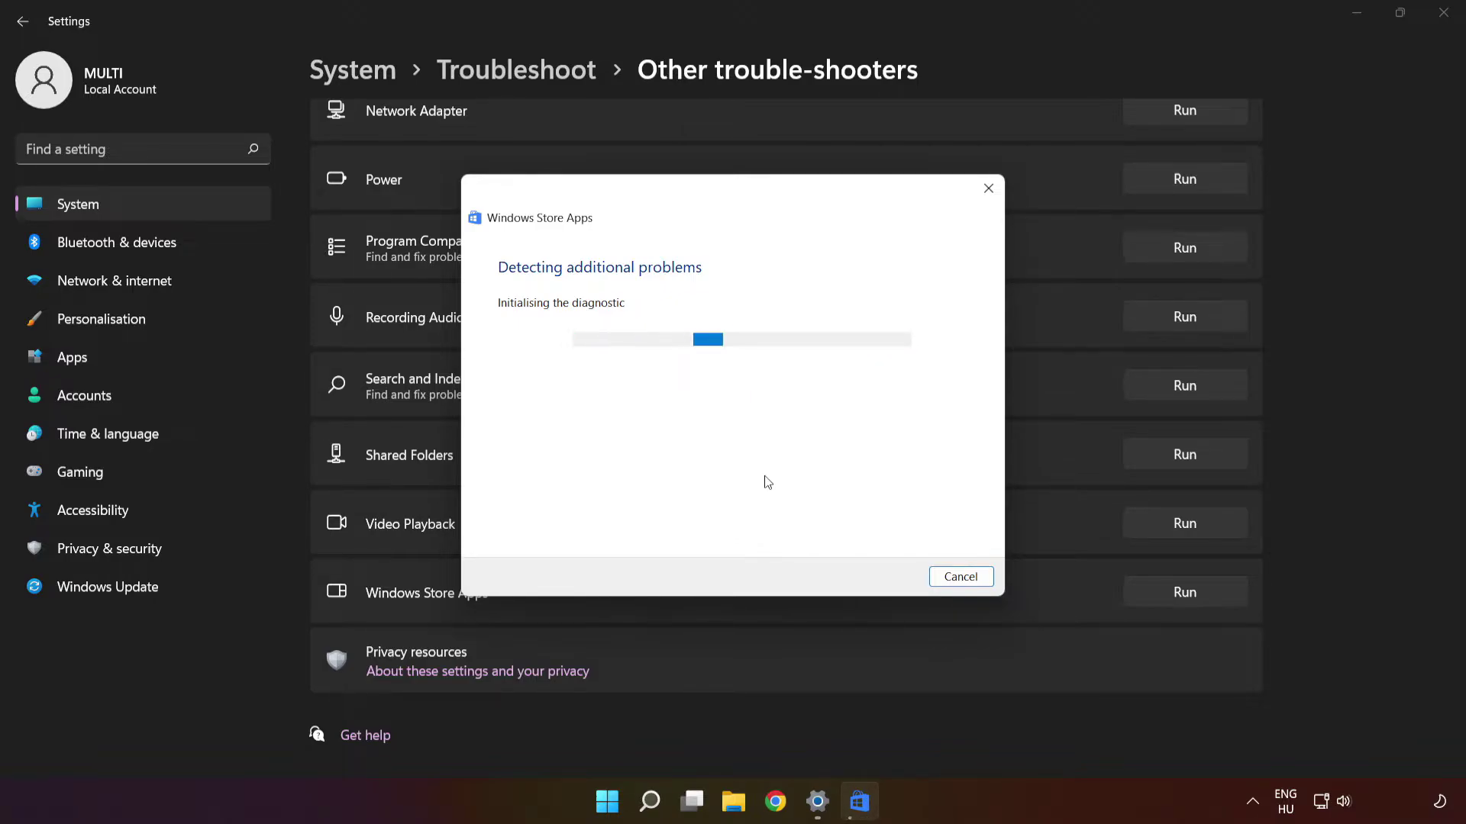
left_click(1443, 17)
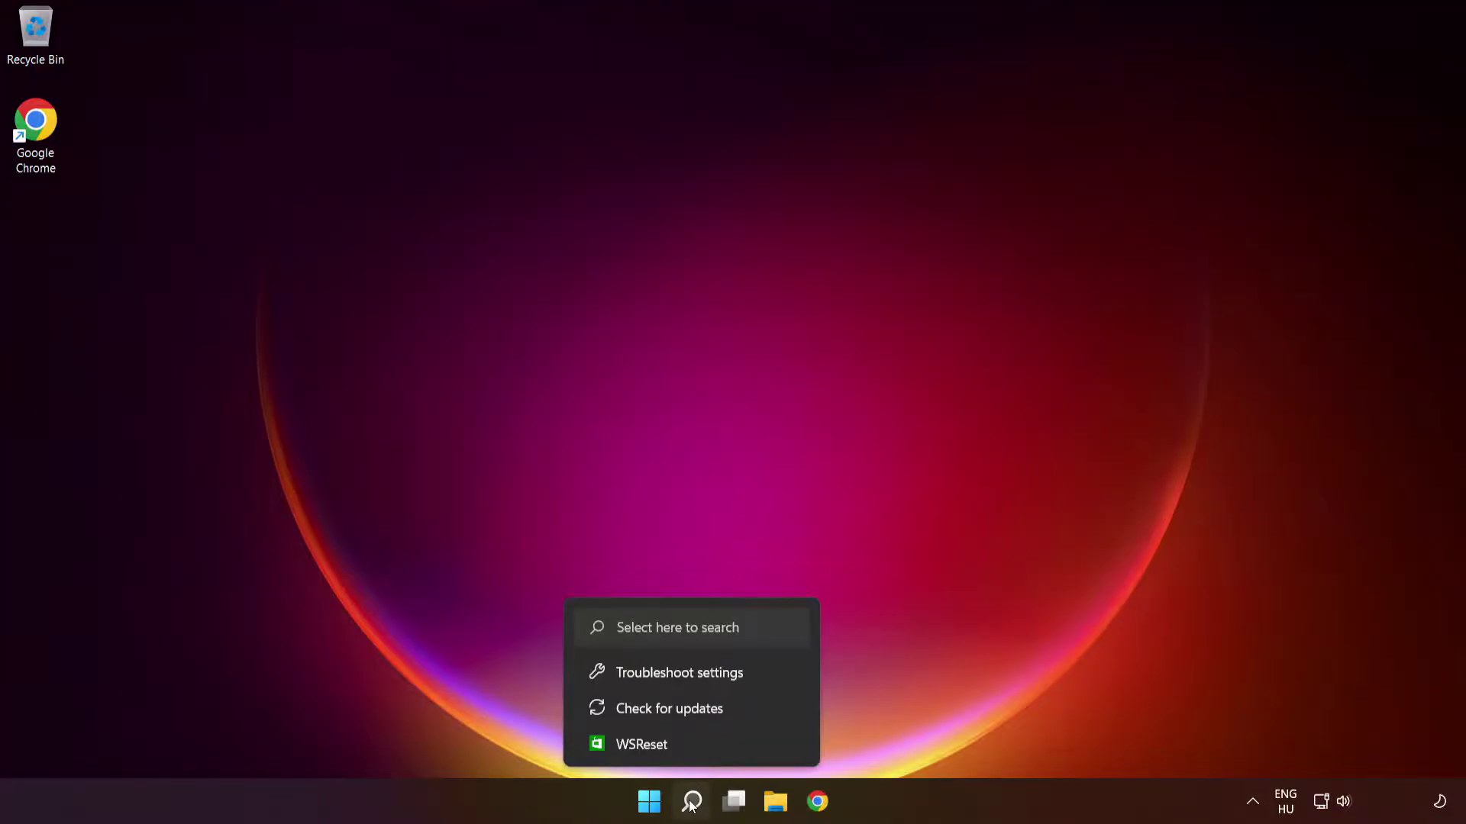
Search 'programs' and open Add or remove programs settings
left_click(693, 803)
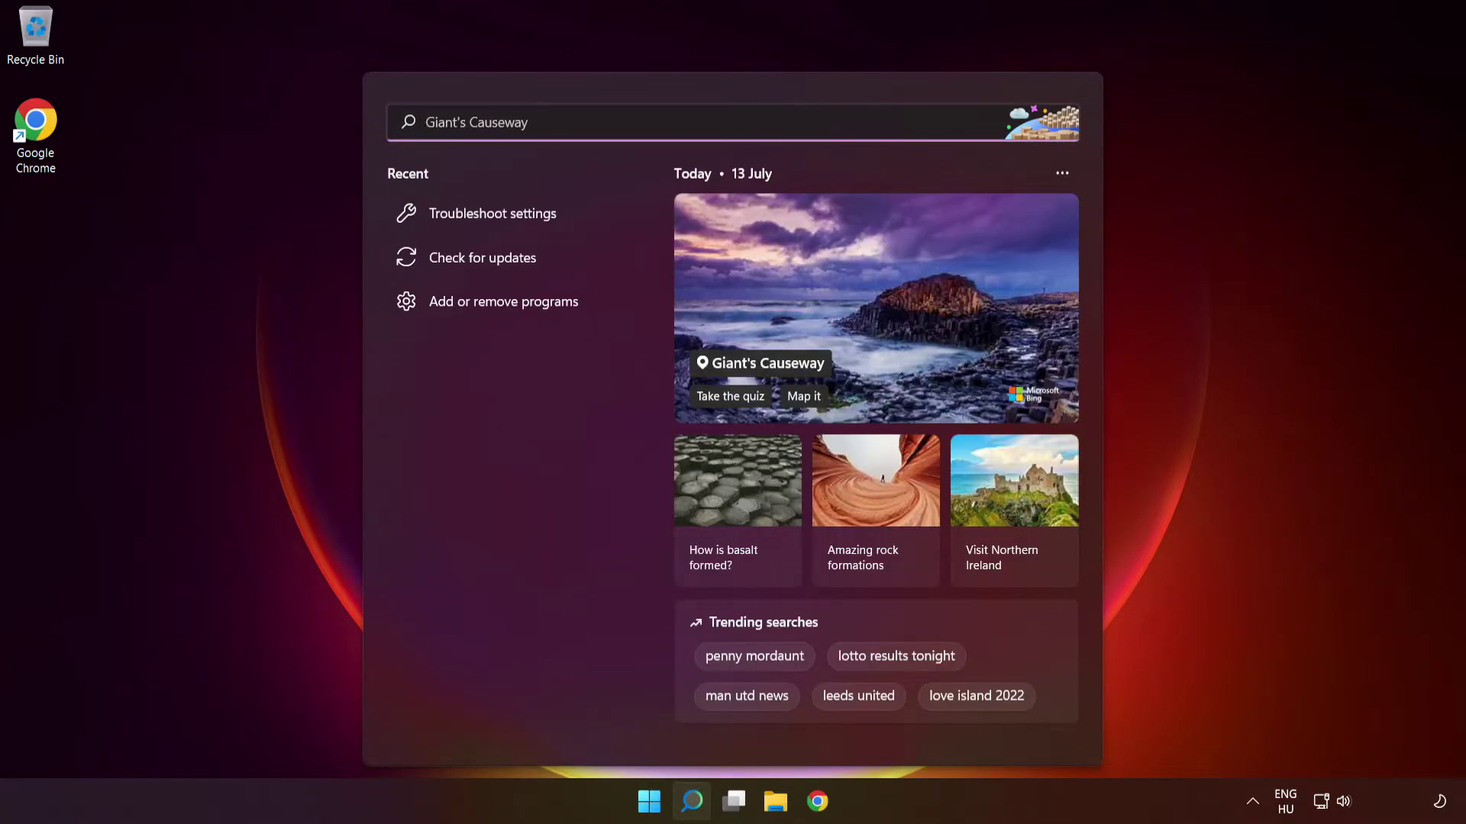
type("prog")
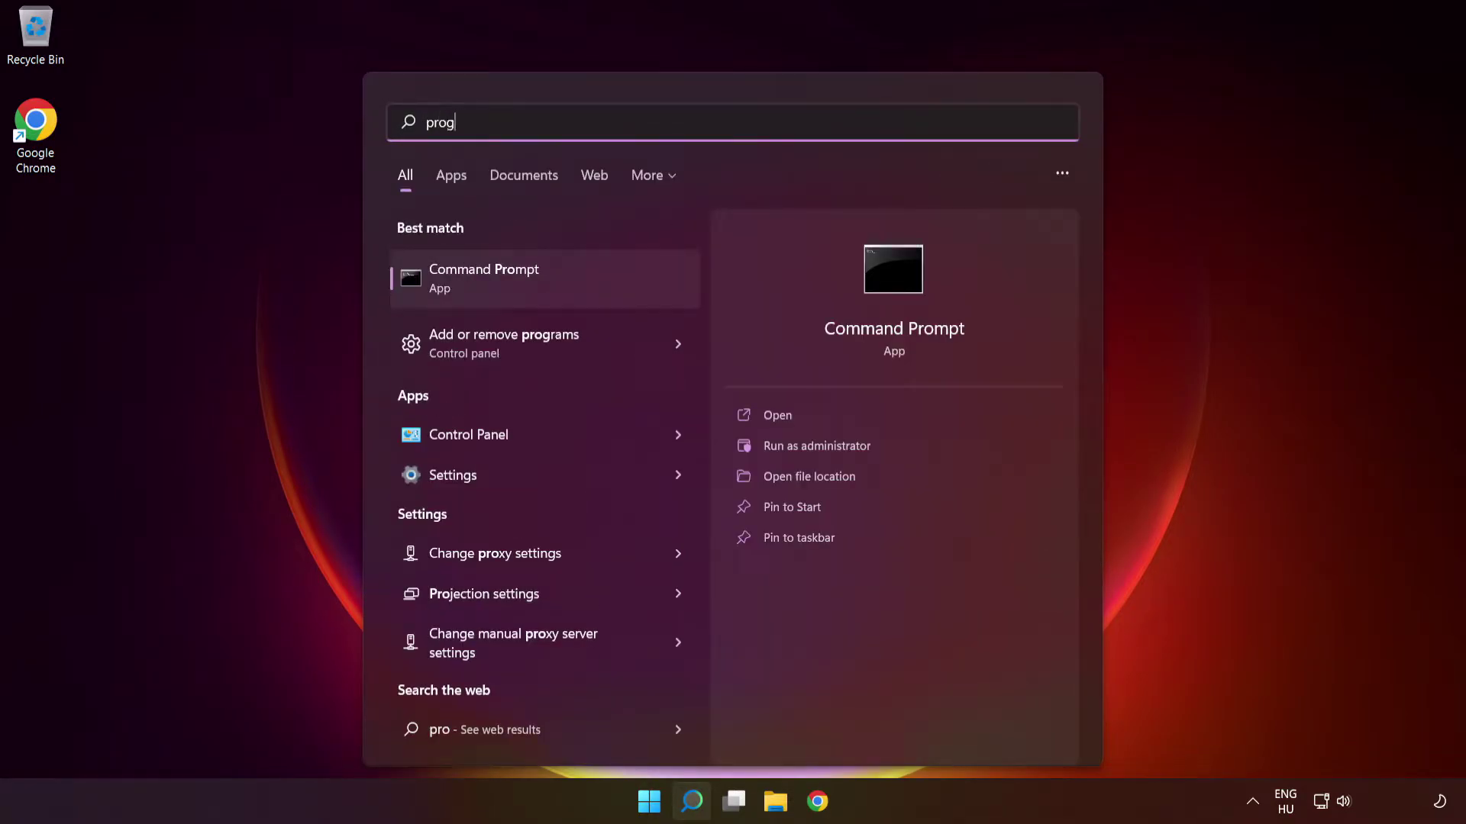
type("rams")
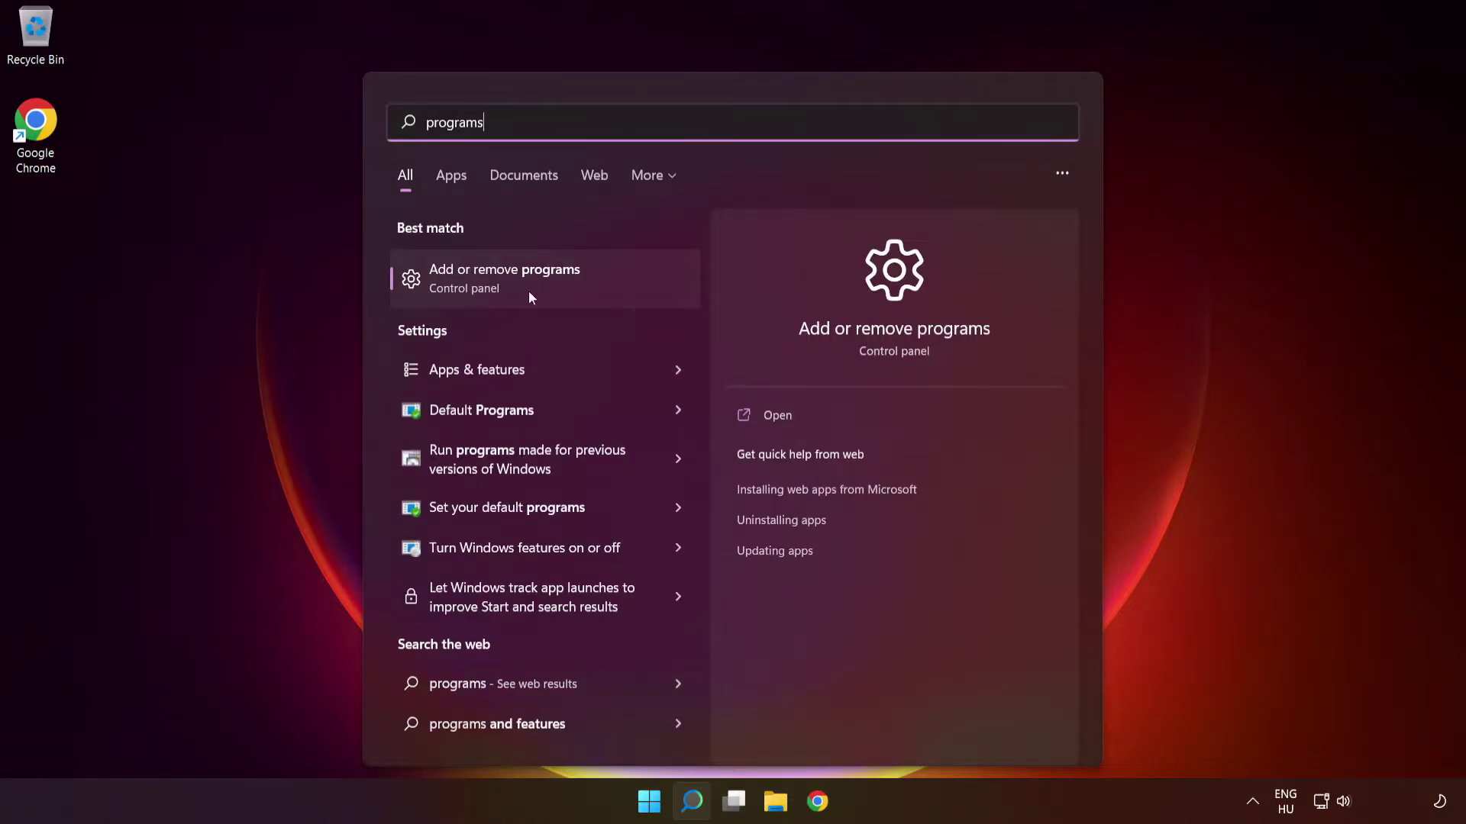
left_click(564, 298)
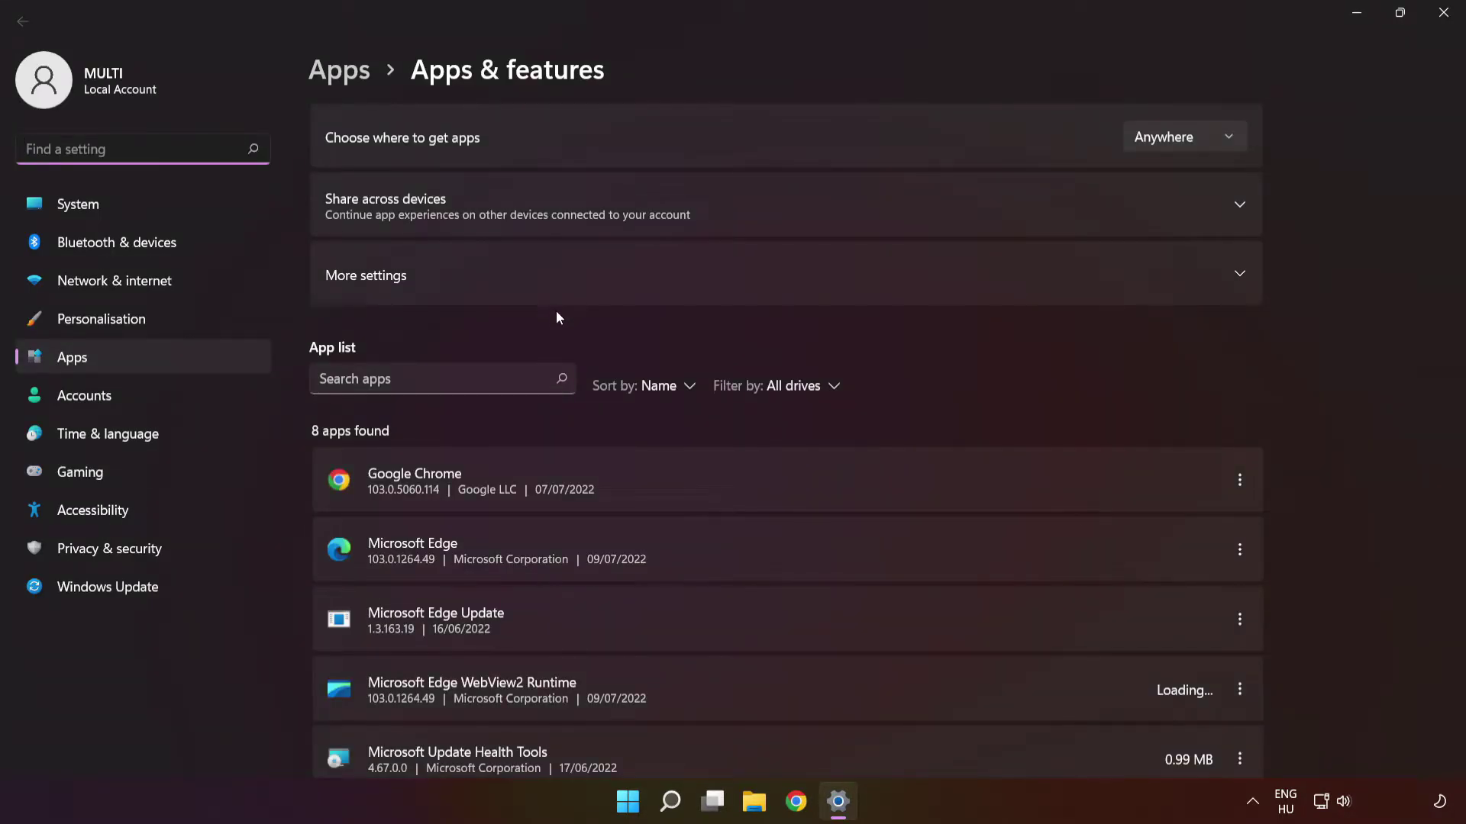
Filter installed apps to 'microsoft store' and open its Advanced options
left_click(321, 379)
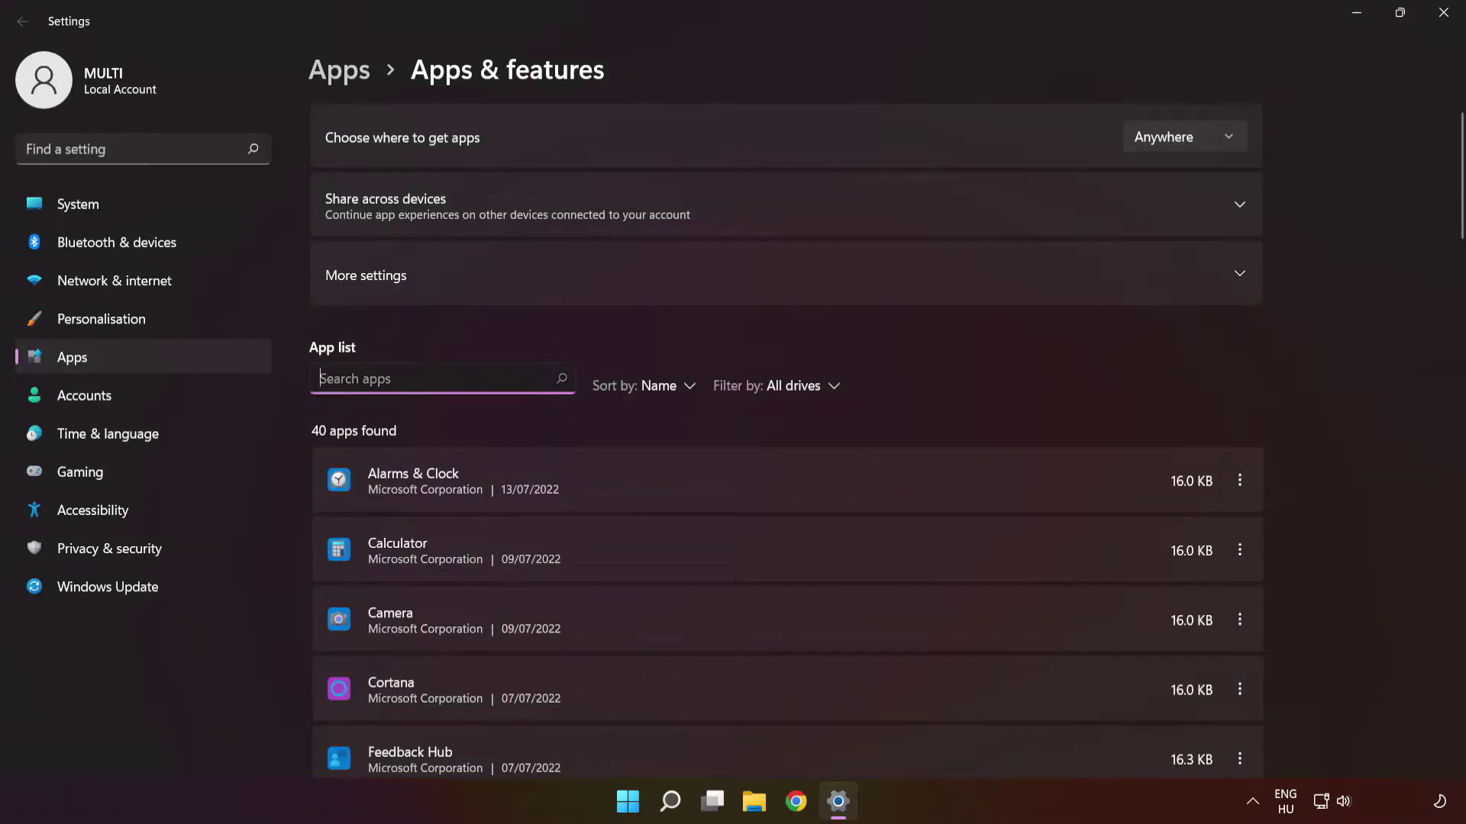
type("mic")
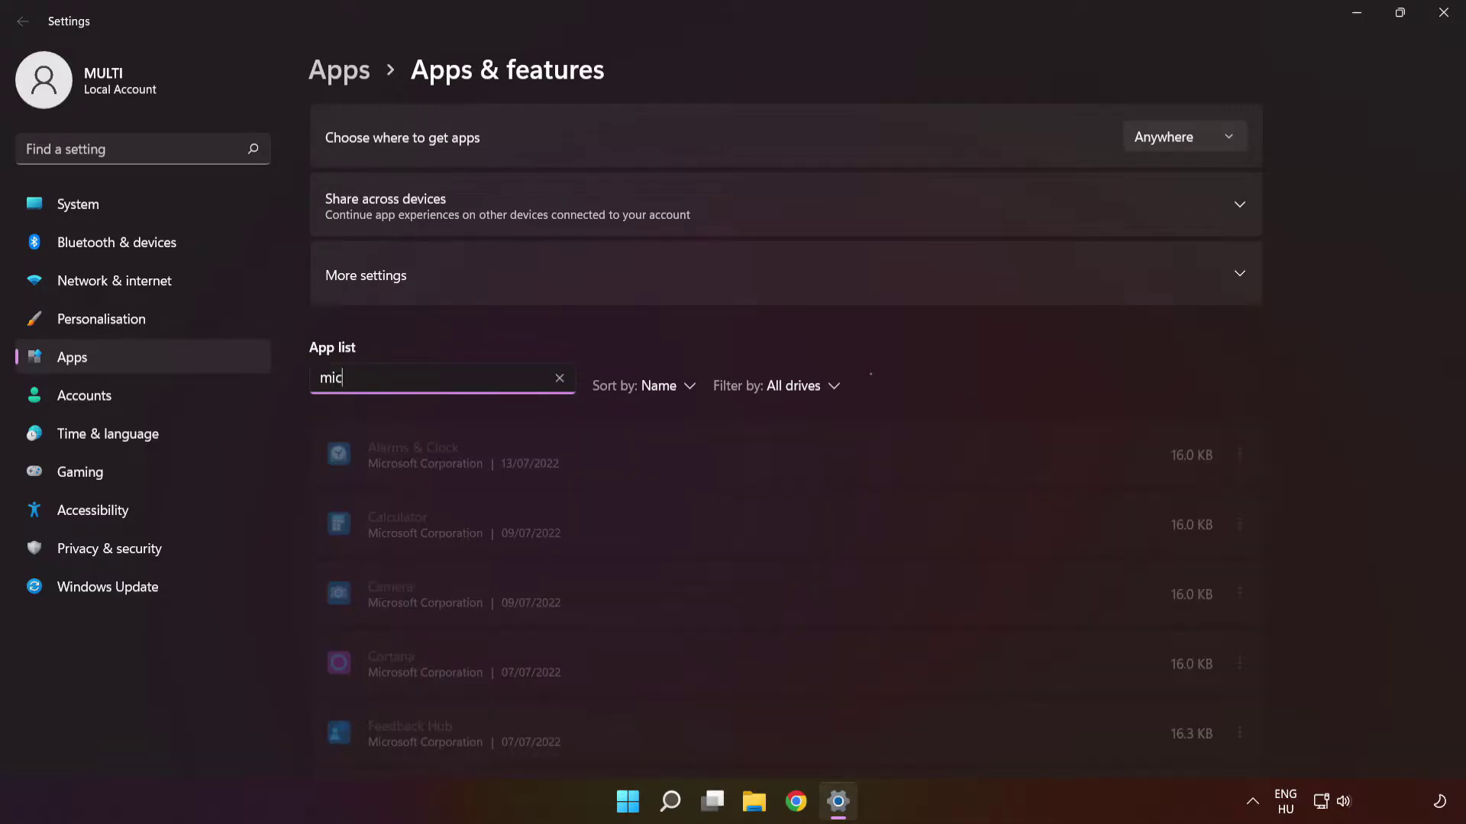
type("rosoft ")
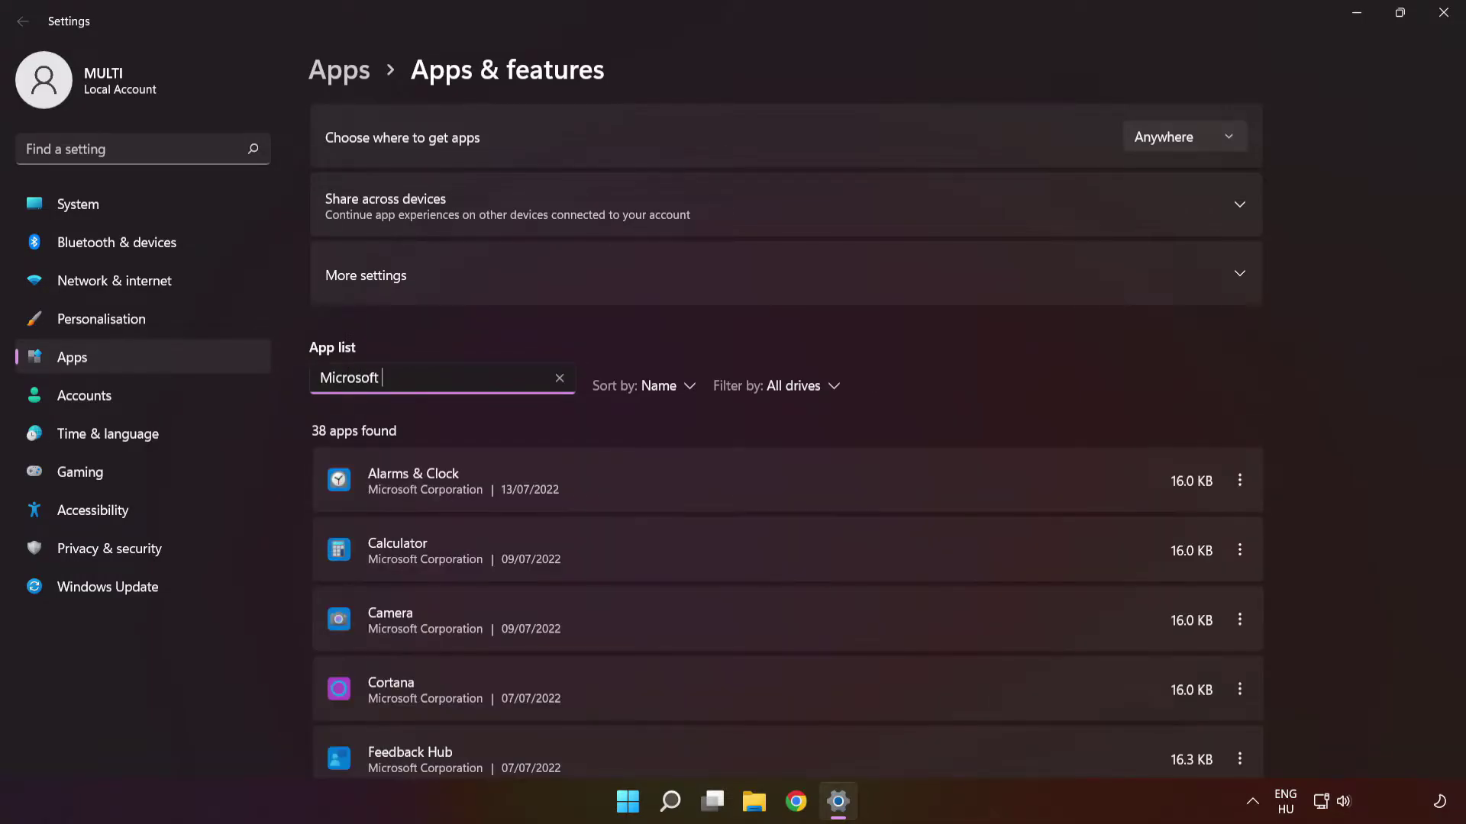
type("store")
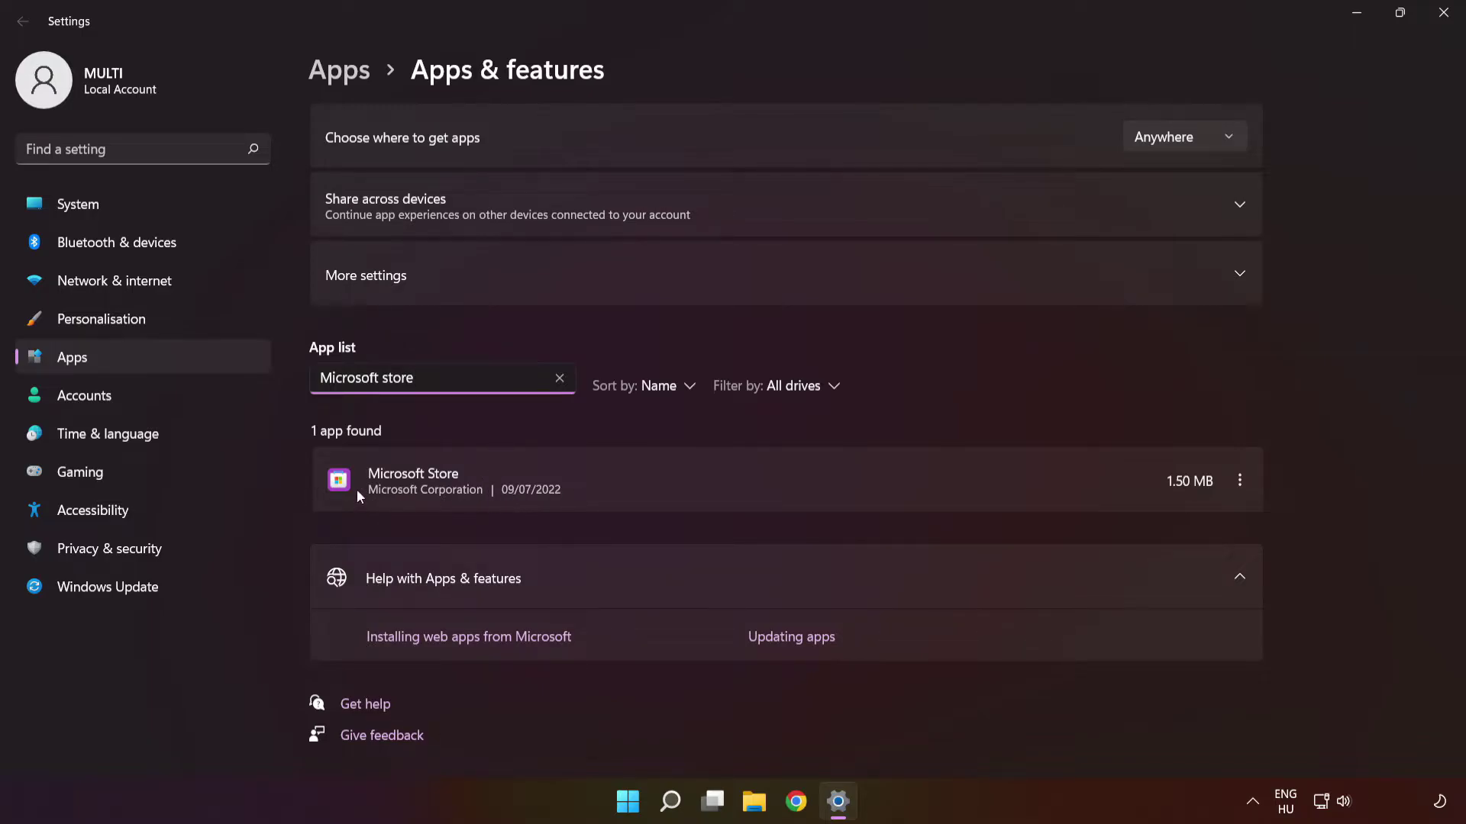
left_click(1240, 481)
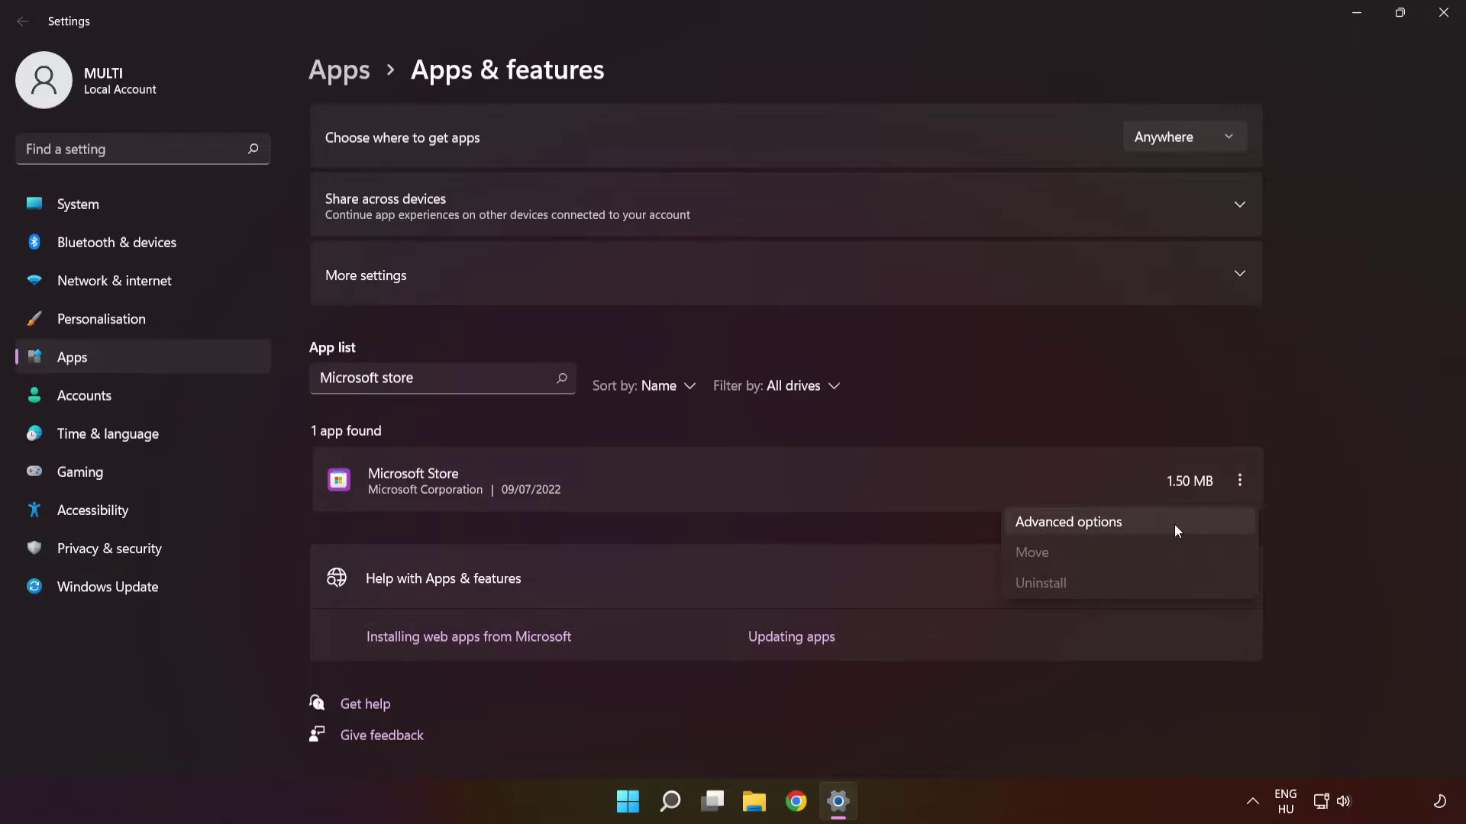
left_click(1175, 531)
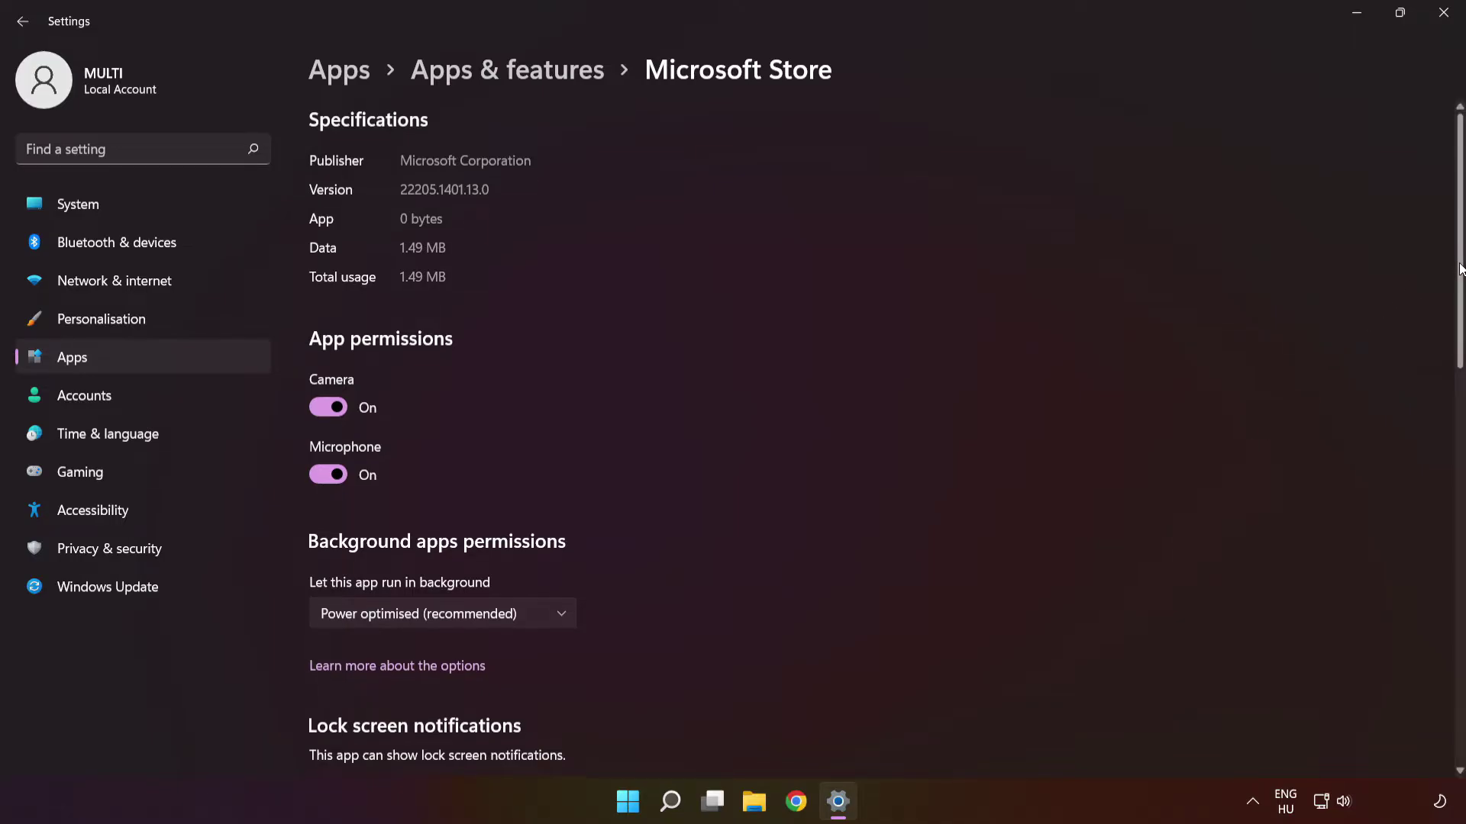
Repair the Microsoft Store app, reset it with confirmation, and return to Apps & features
left_click_drag(1460, 269, 1456, 559)
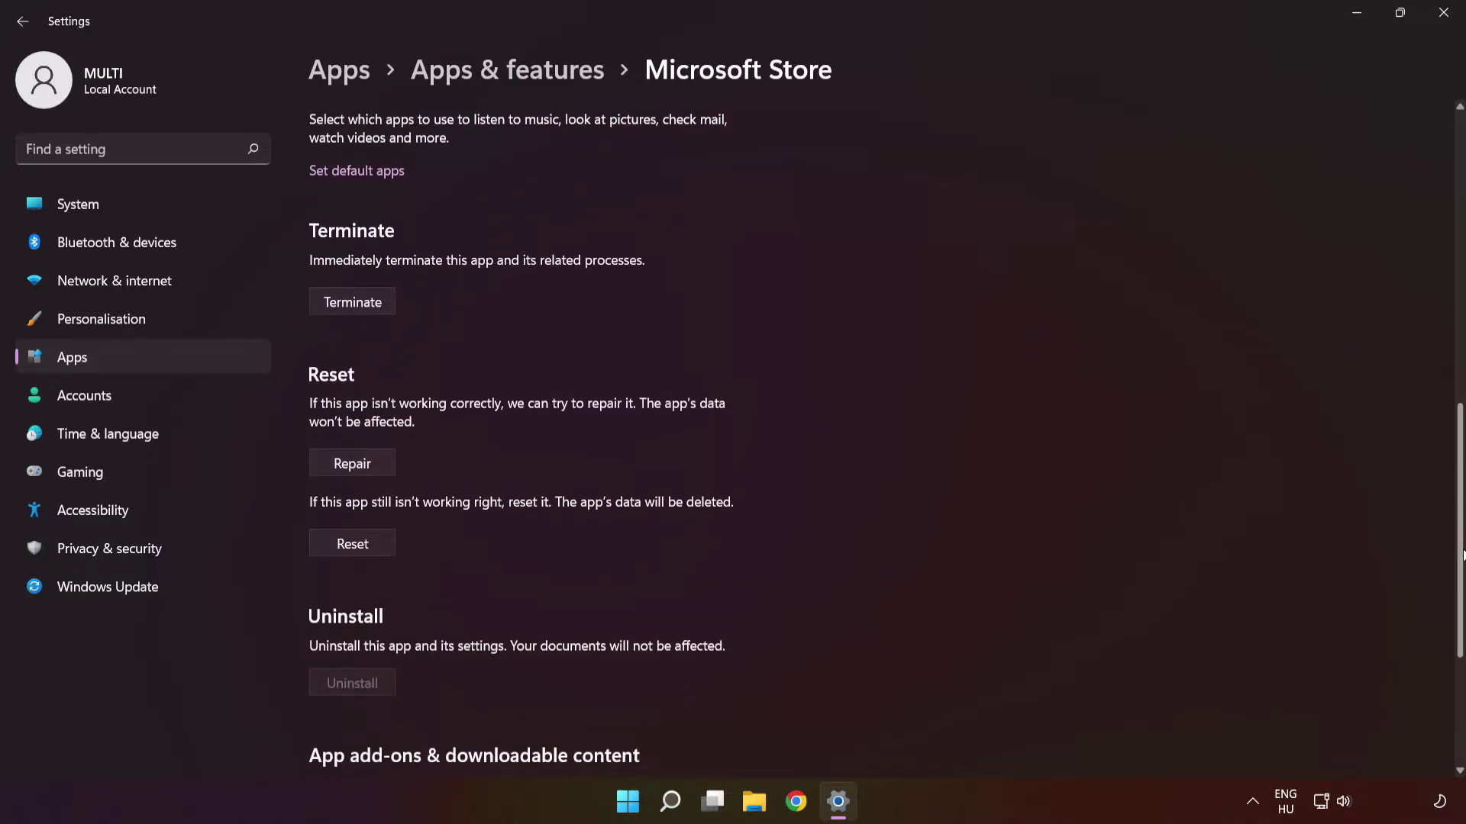
left_click(354, 465)
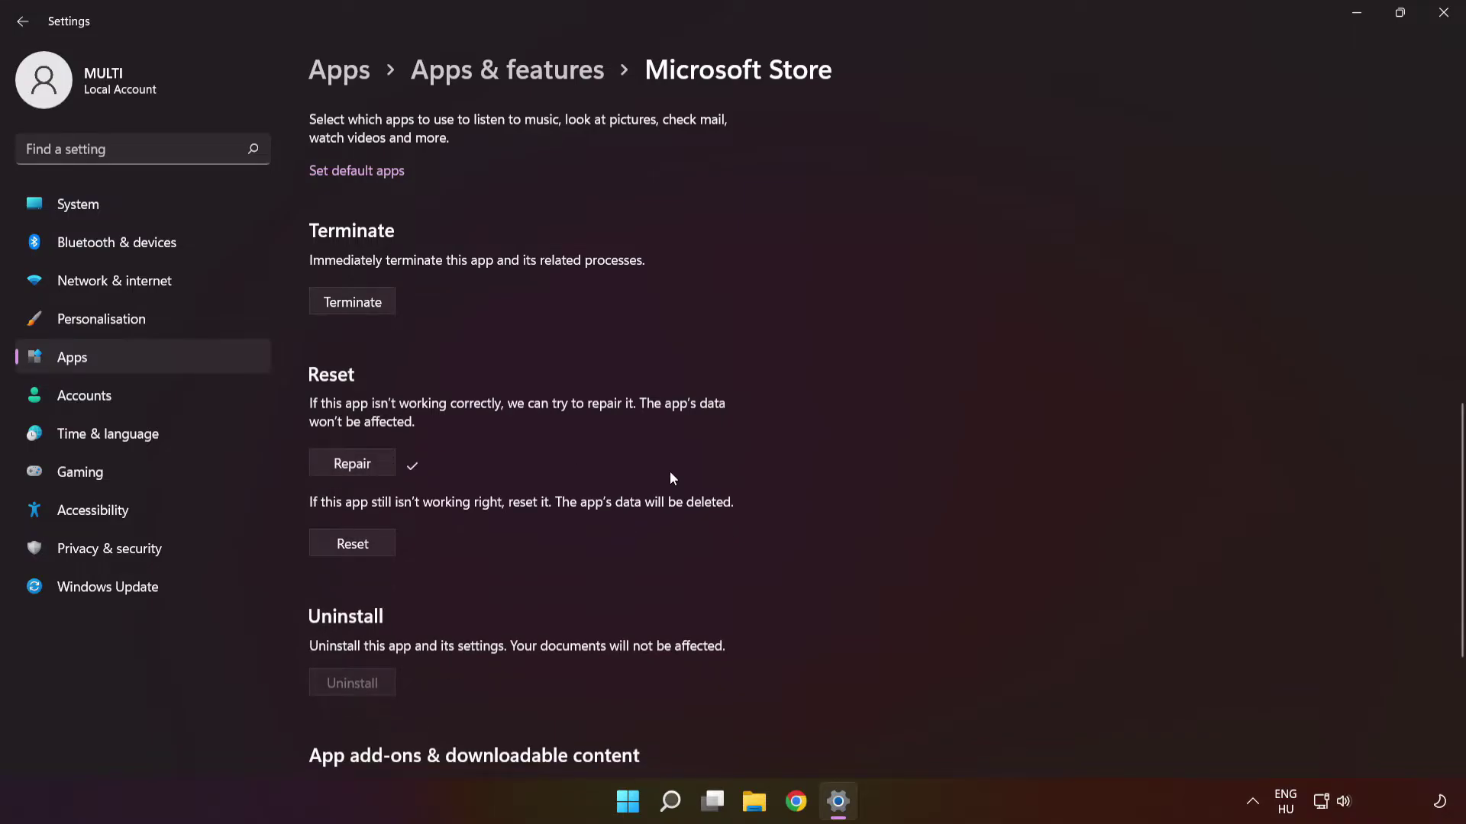
left_click(357, 547)
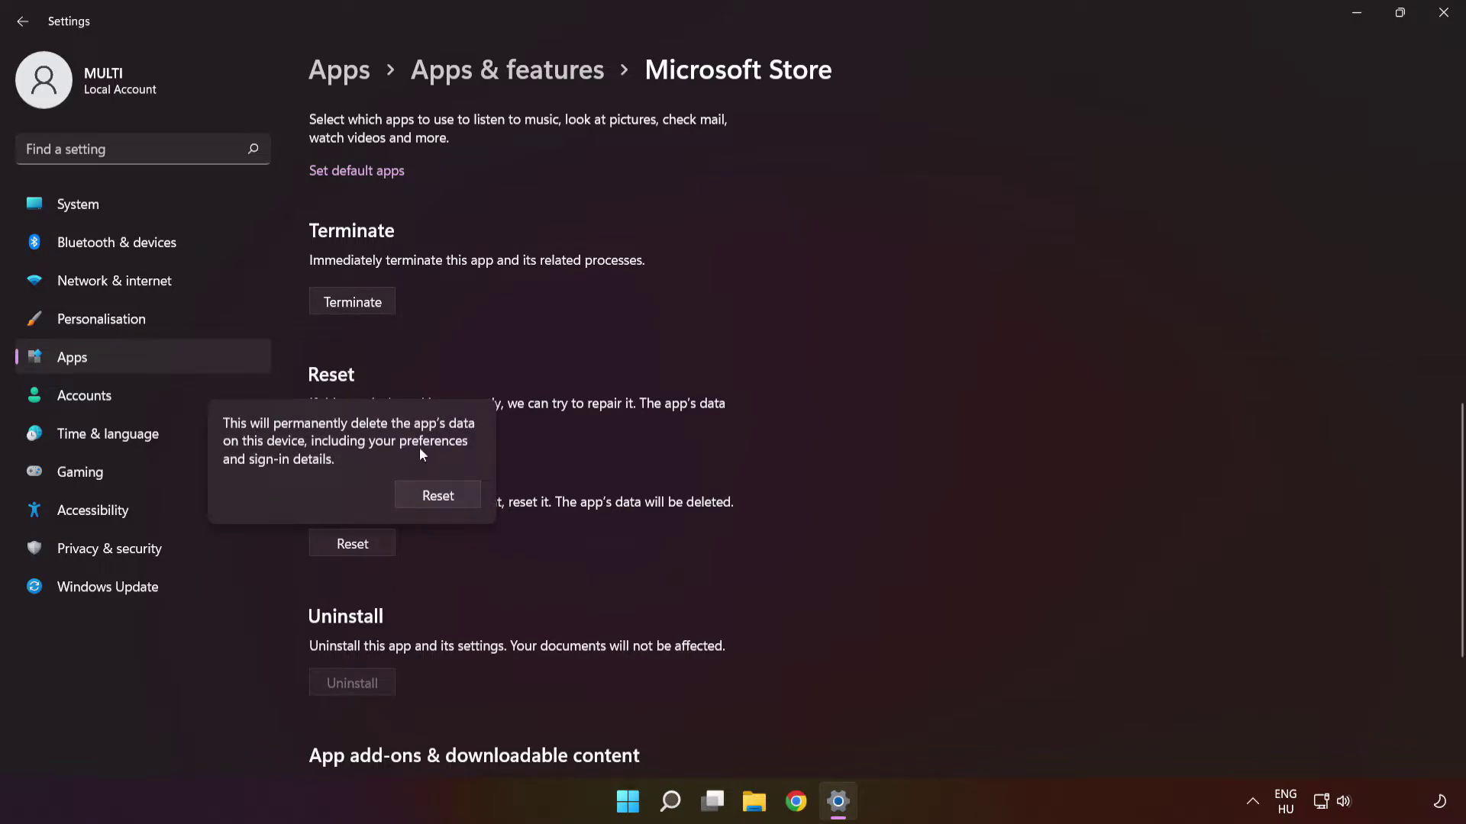
left_click(436, 500)
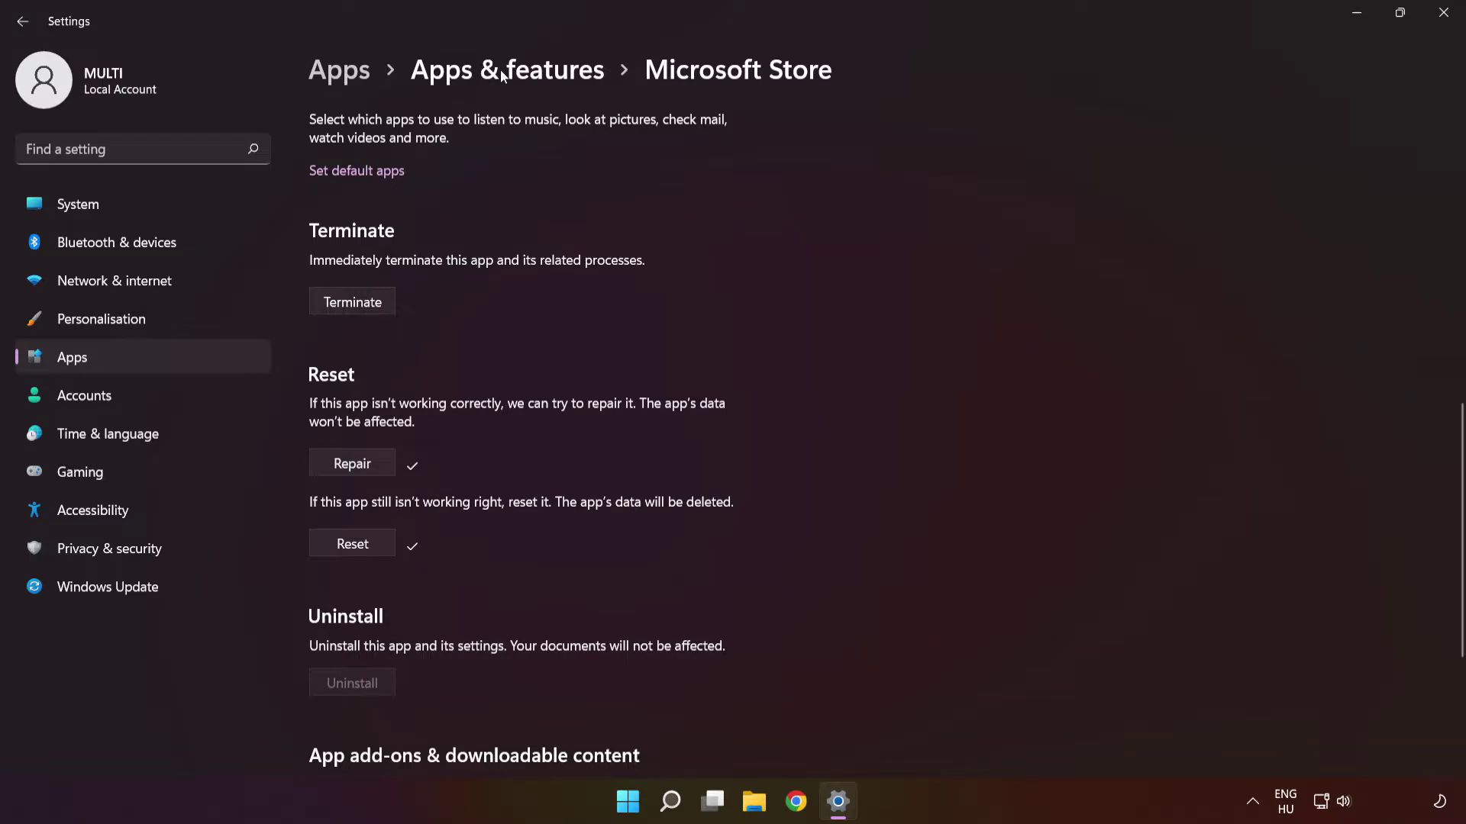
left_click(507, 70)
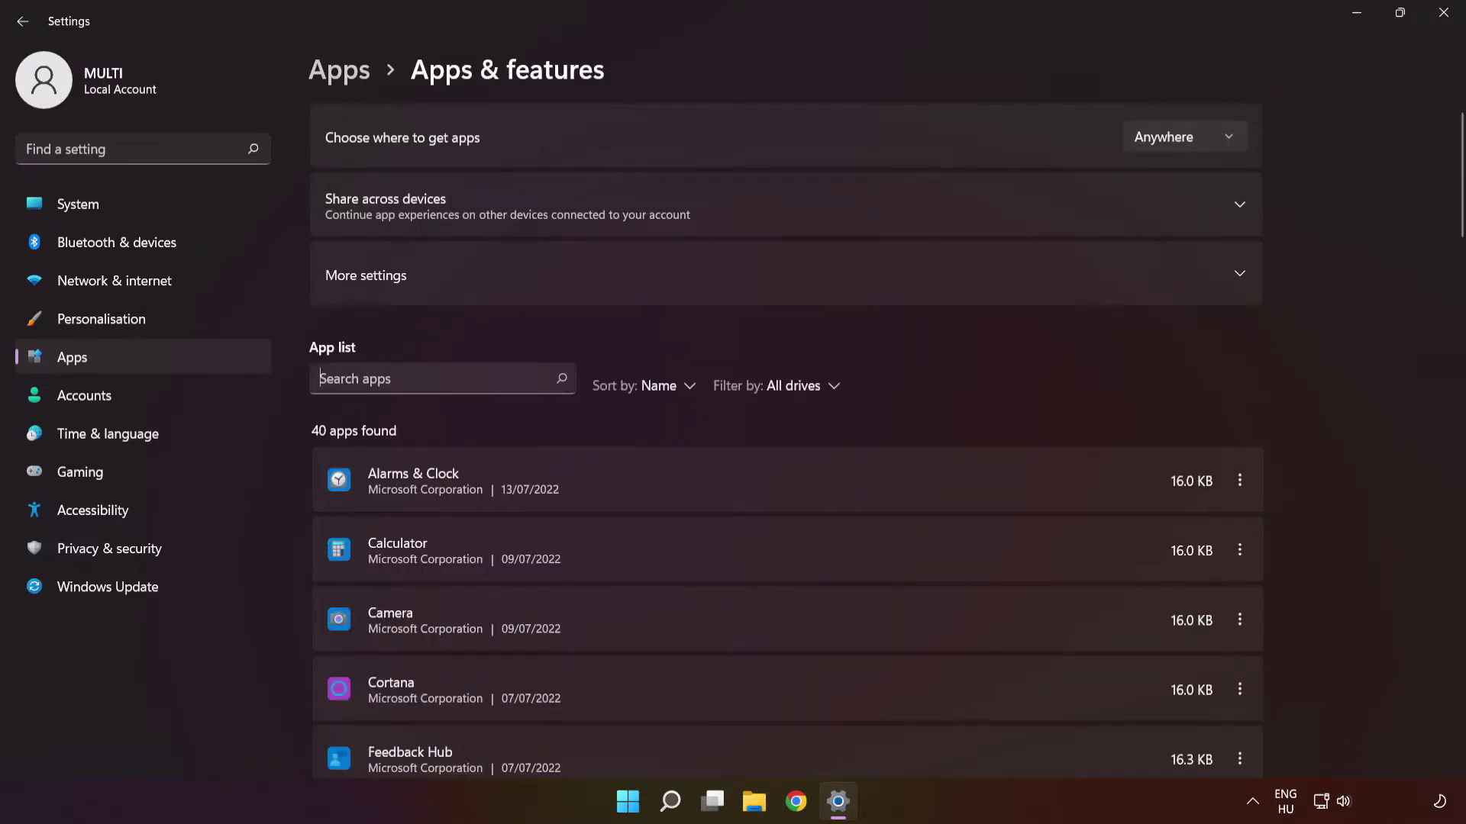
Filter installed apps to 'xbox' and open the Xbox app's Advanced options
left_click(387, 378)
type("xbox")
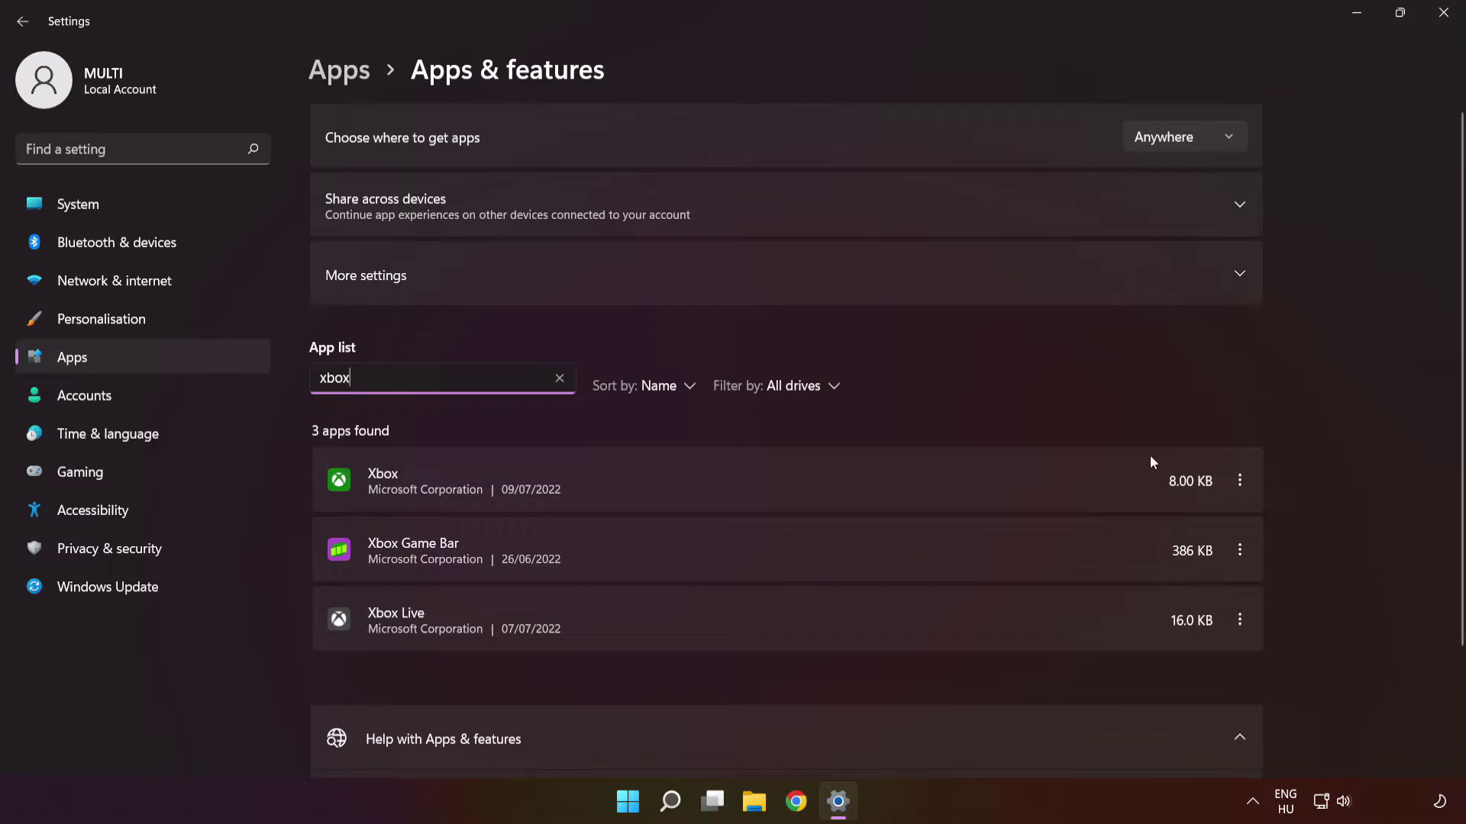
left_click(1239, 480)
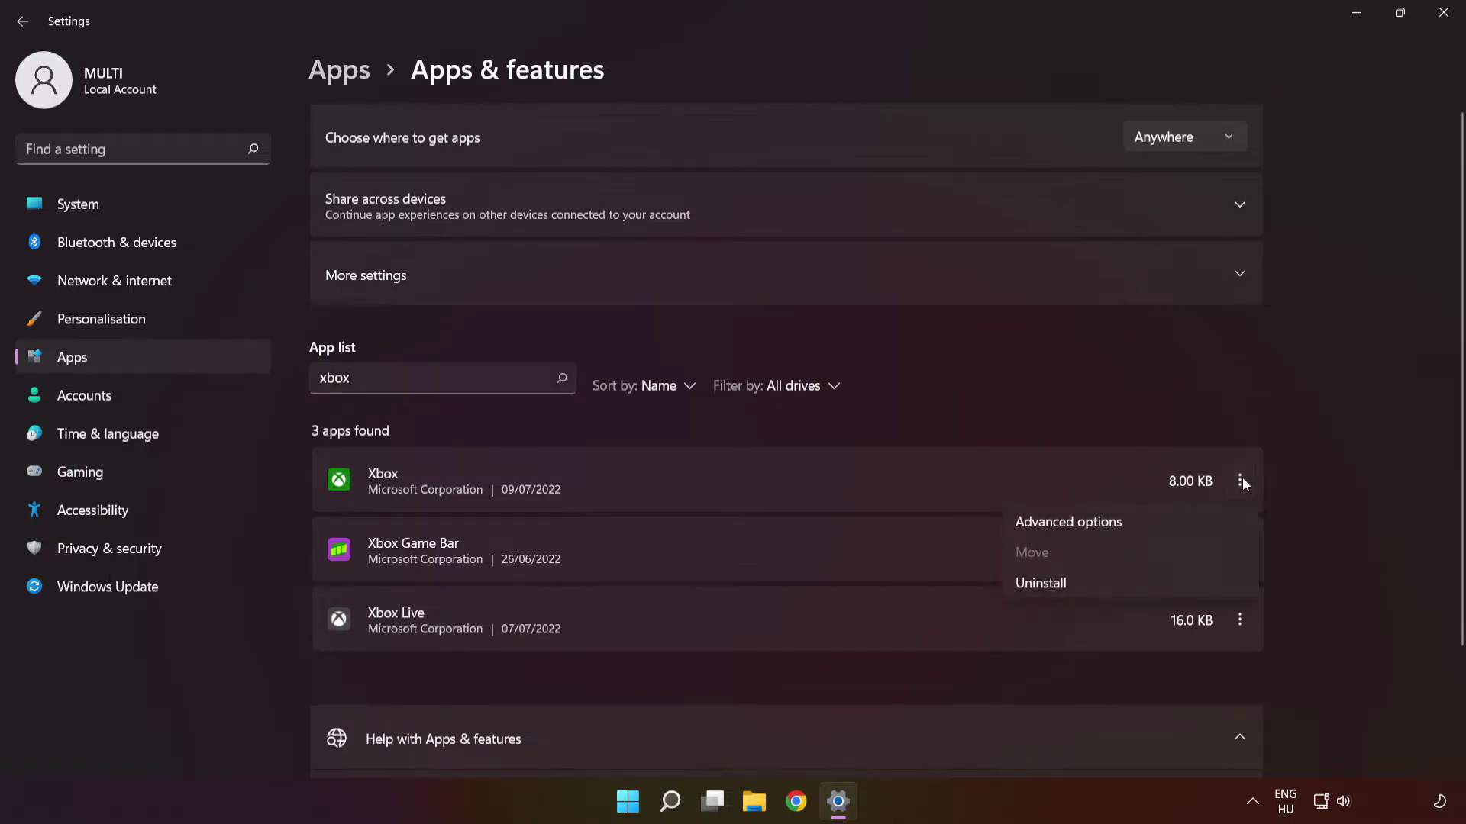
left_click(1182, 523)
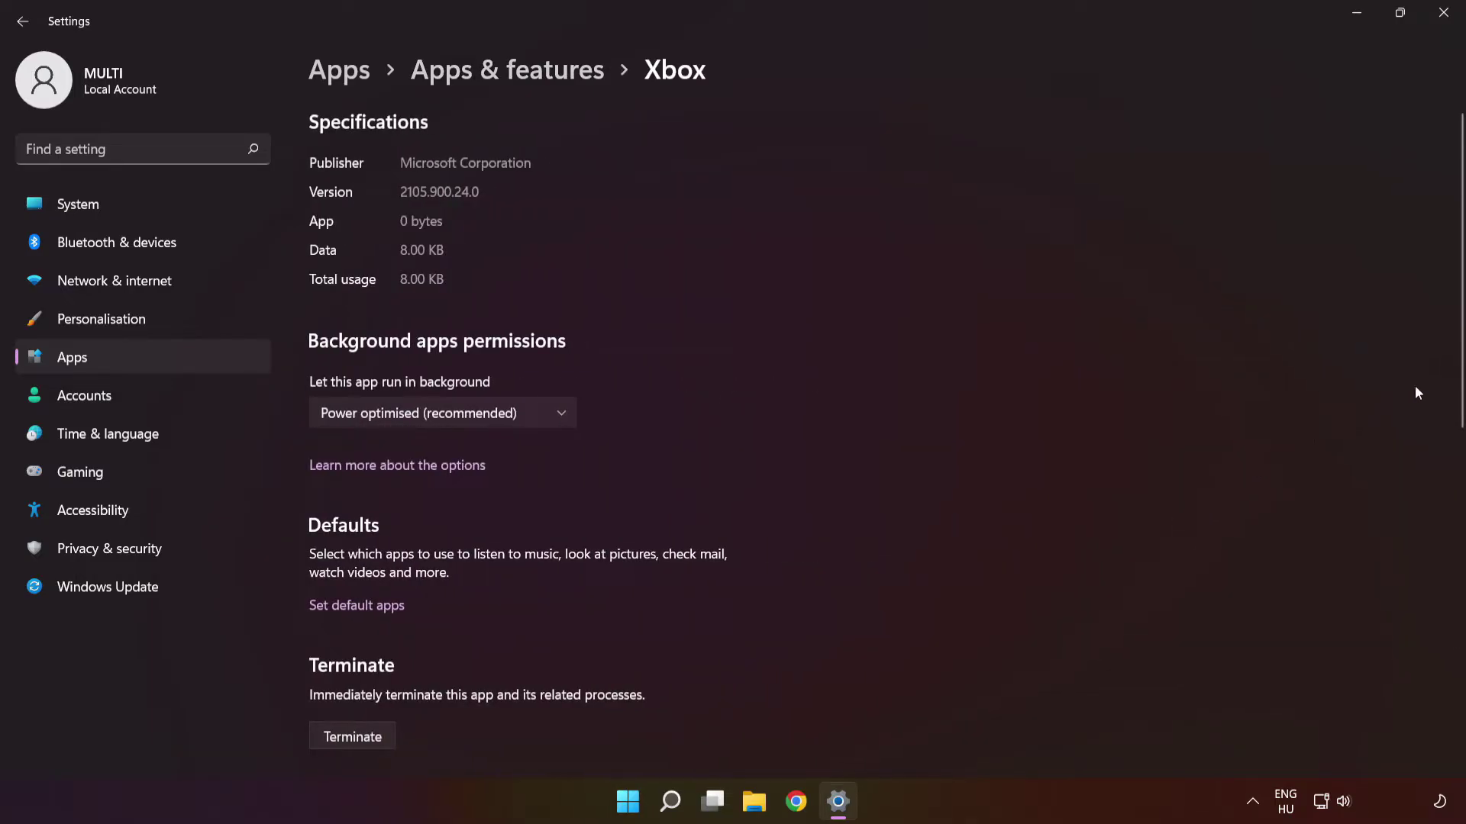
Repair the Xbox app, reset it with confirmation, then close Settings
left_click_drag(1461, 348, 1445, 577)
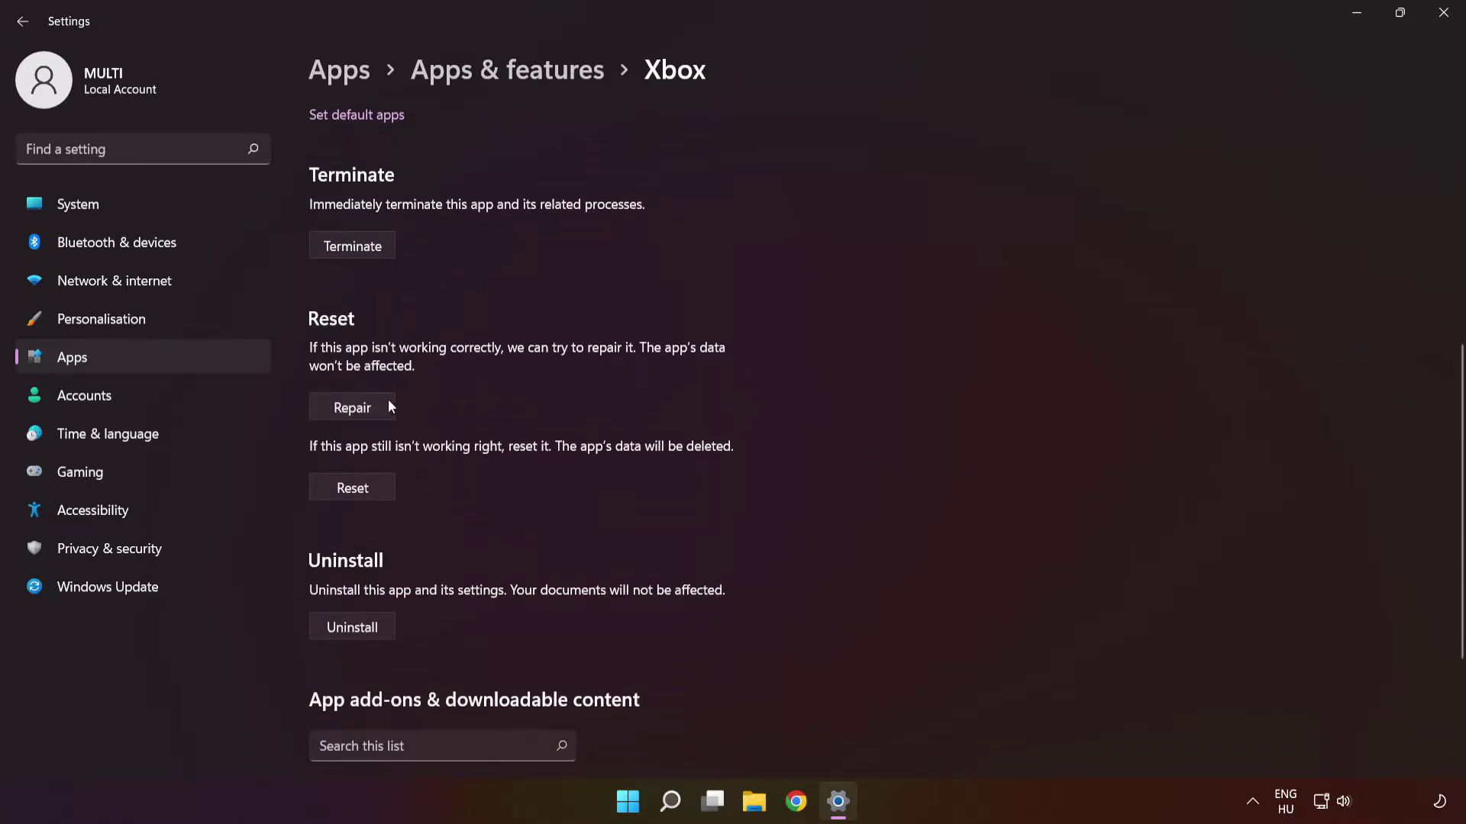
left_click(350, 410)
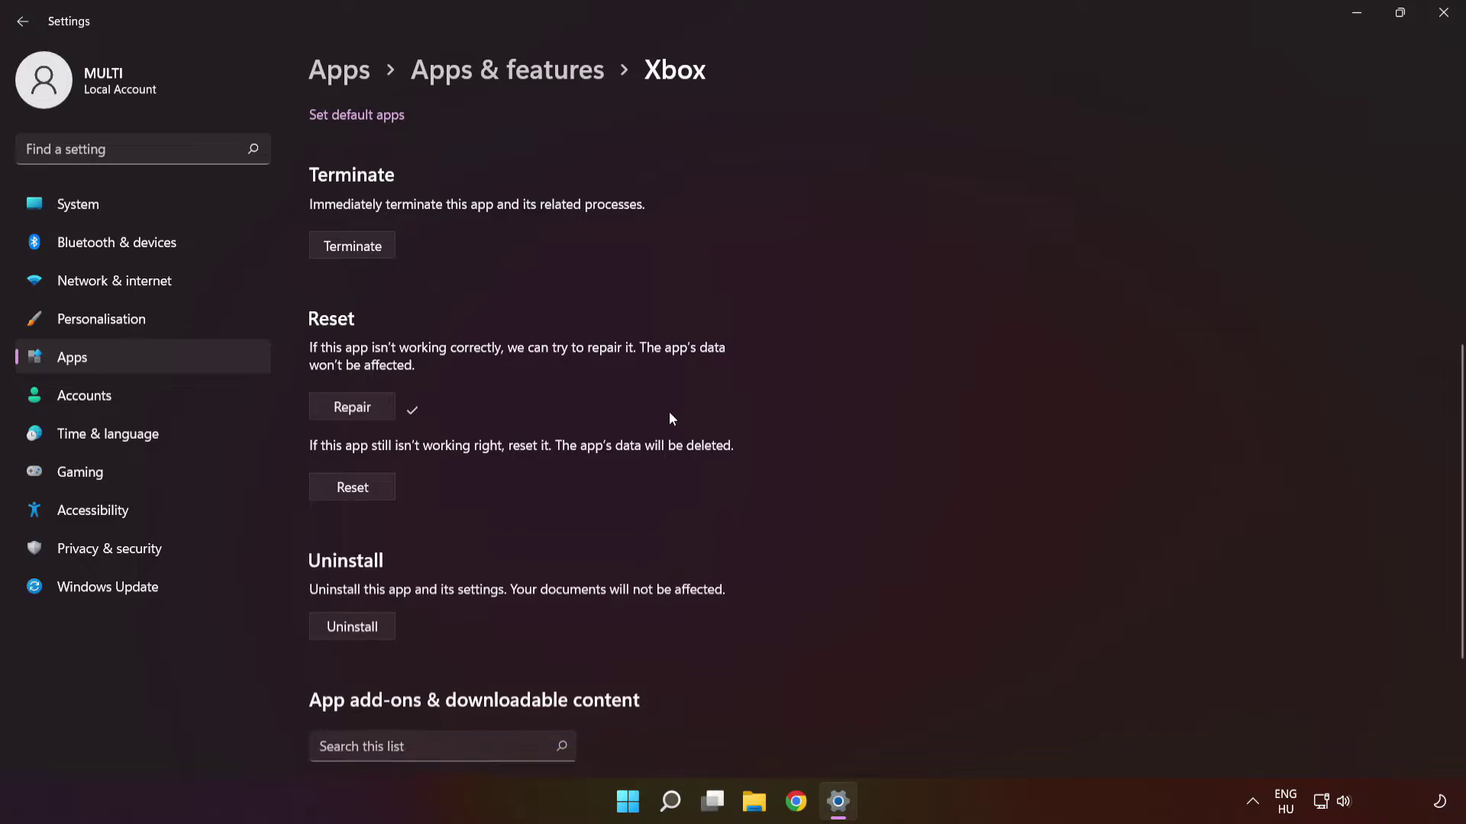
left_click(361, 493)
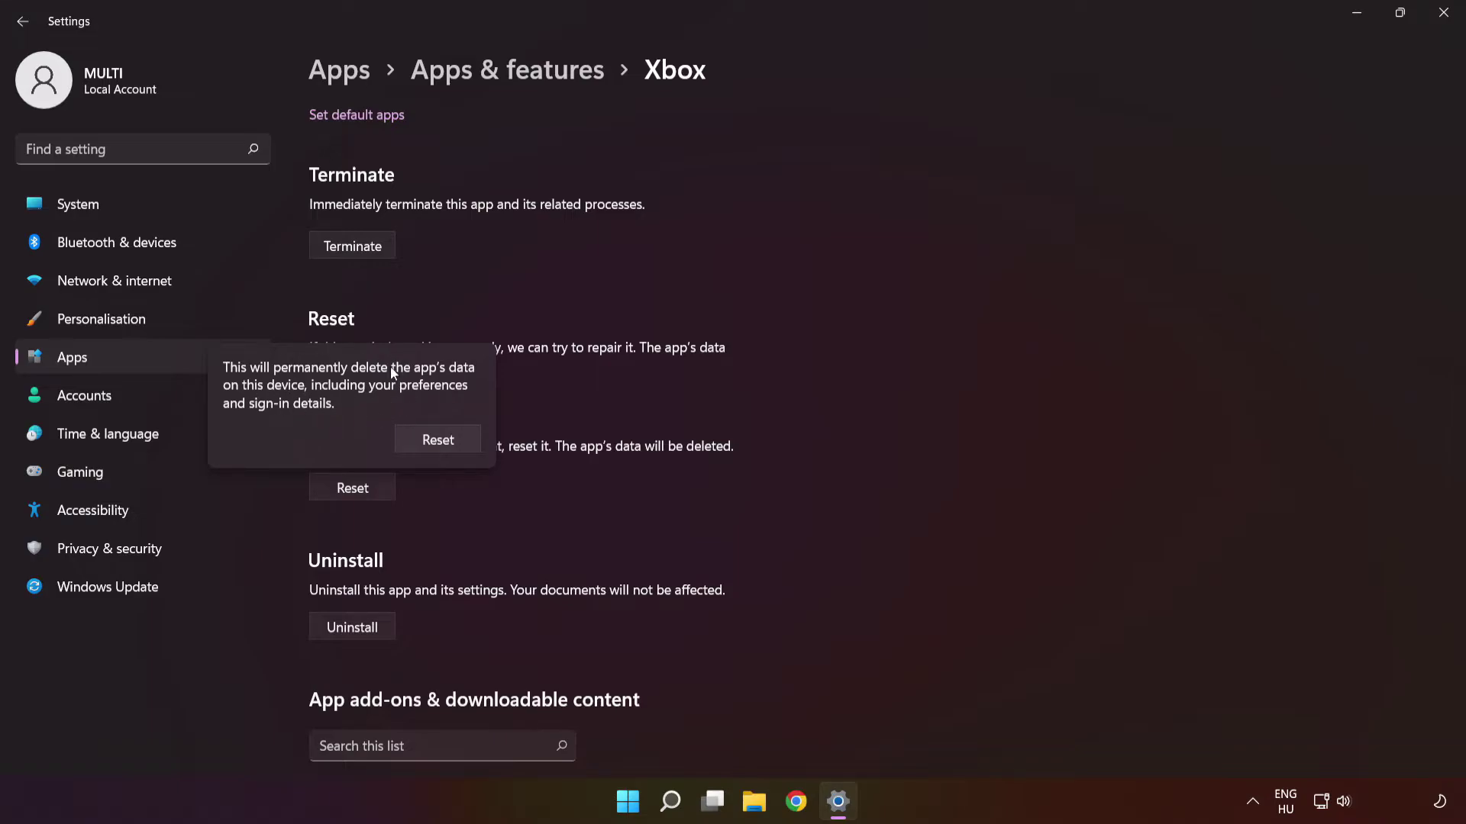
left_click(443, 443)
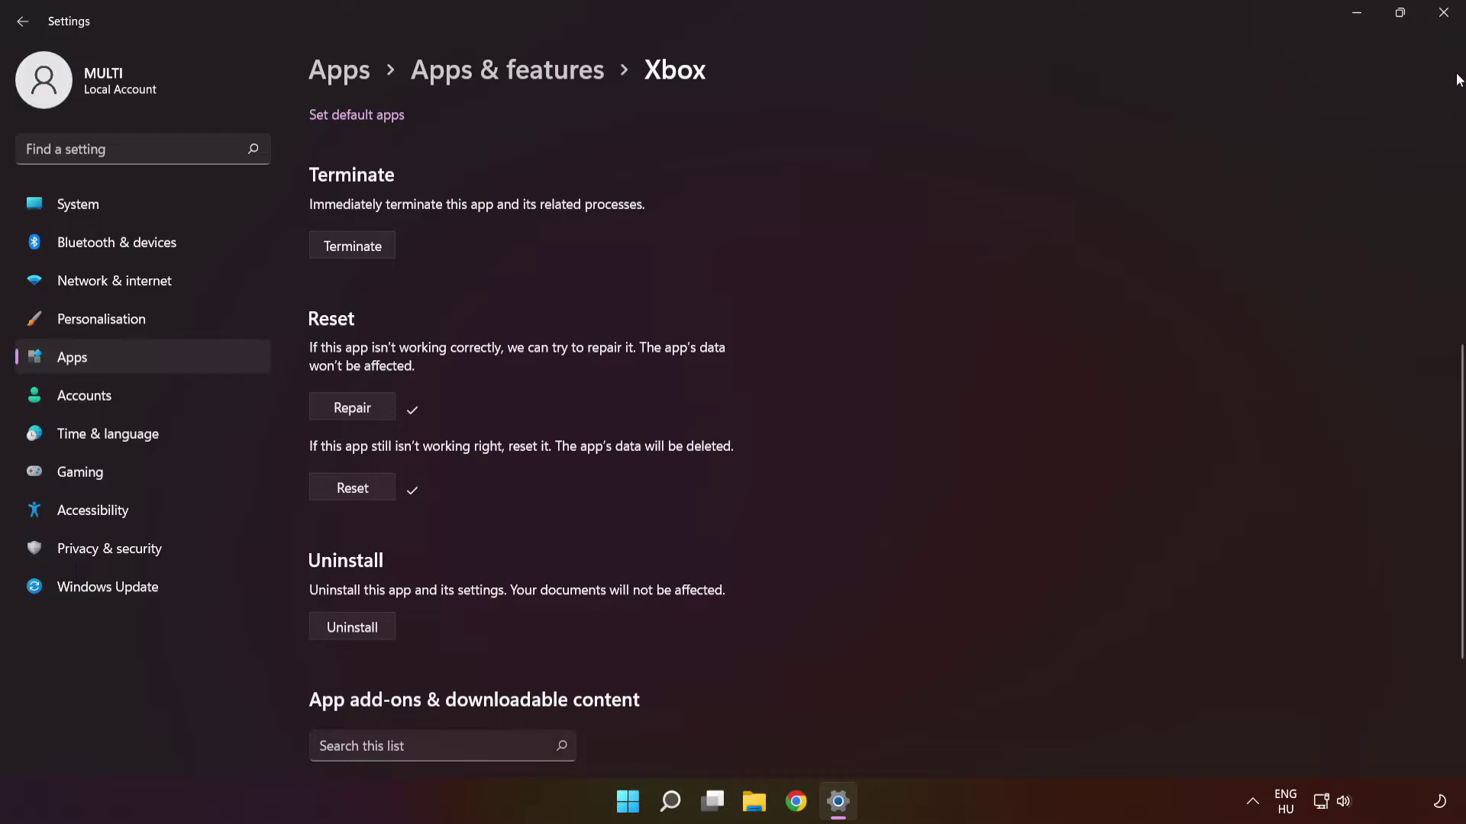
left_click(1444, 19)
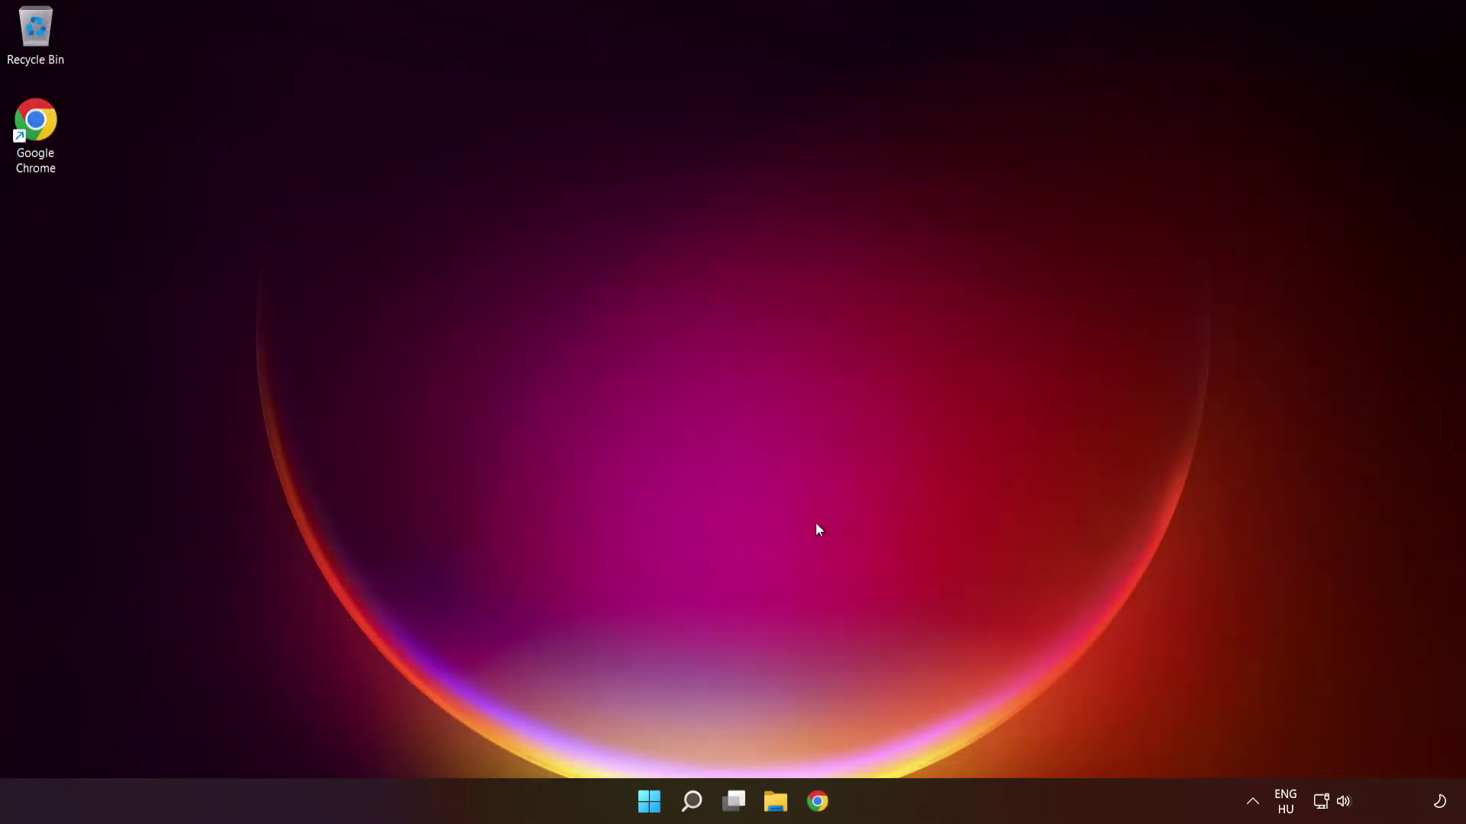
Run wsreset from Windows Search to clear the Store cache, then maximise the reopened Store
left_click(692, 801)
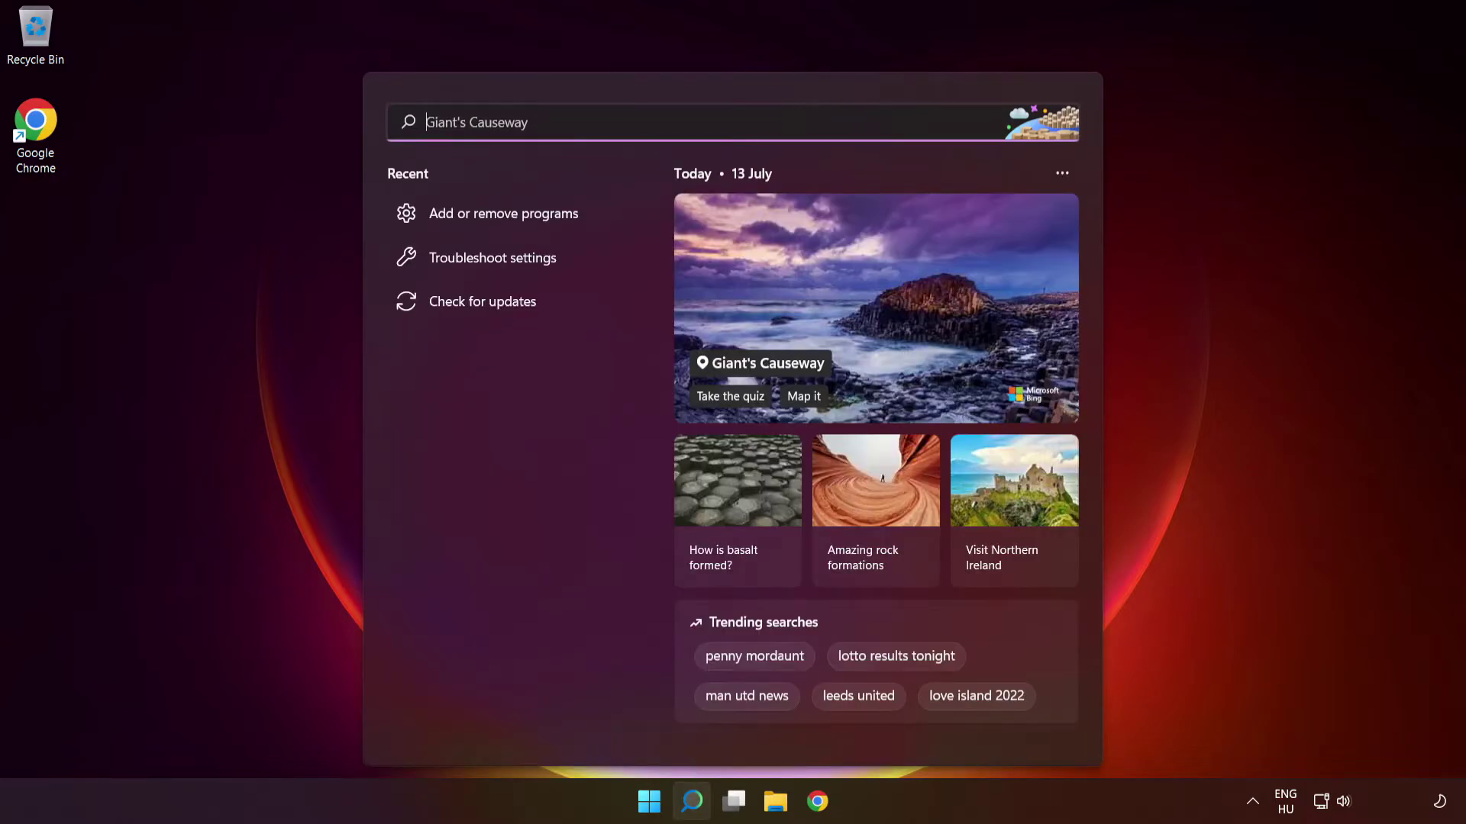
type("wsreset")
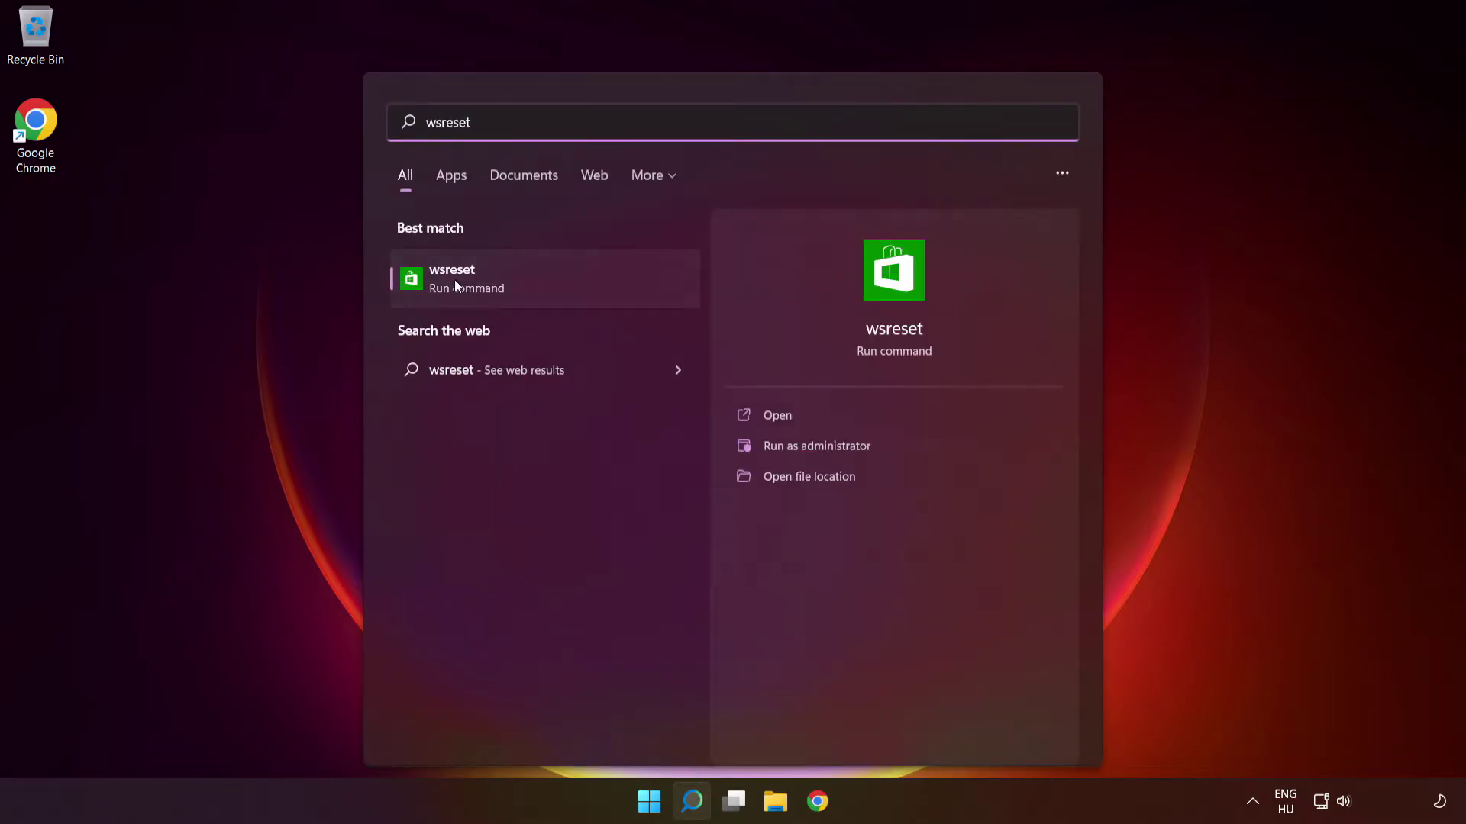
left_click(546, 291)
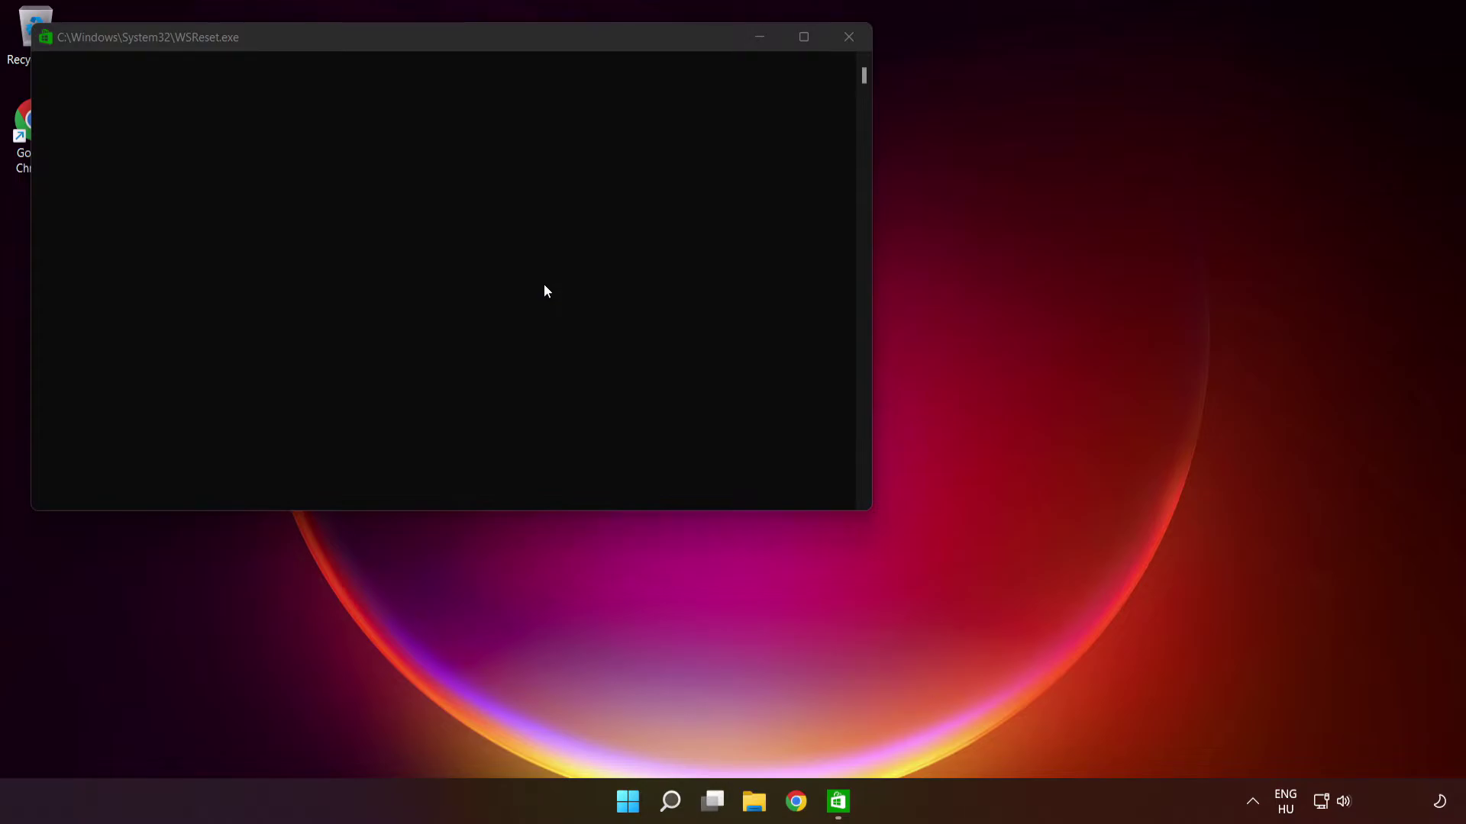
left_click(655, 38)
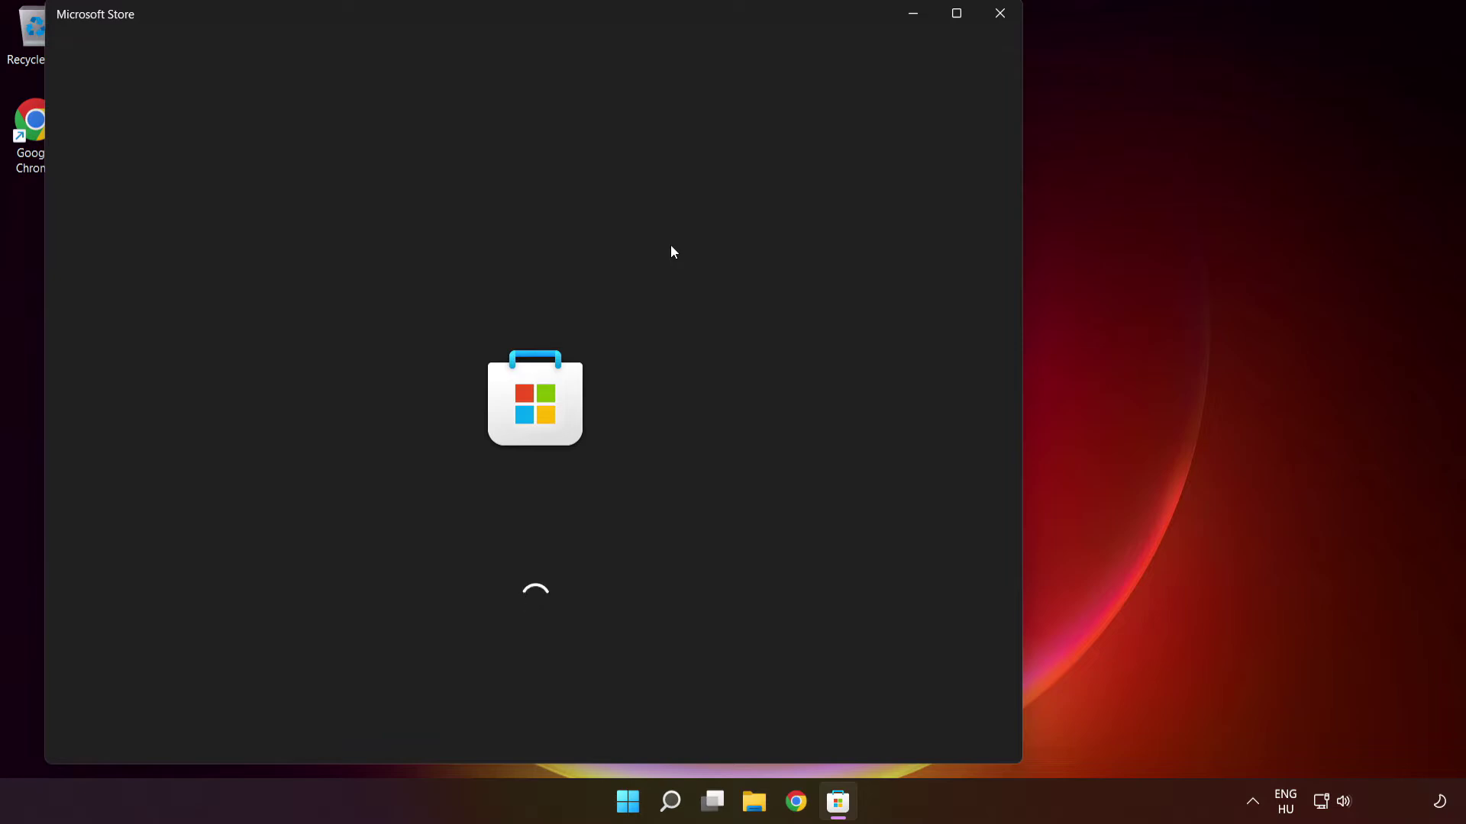
left_click(956, 13)
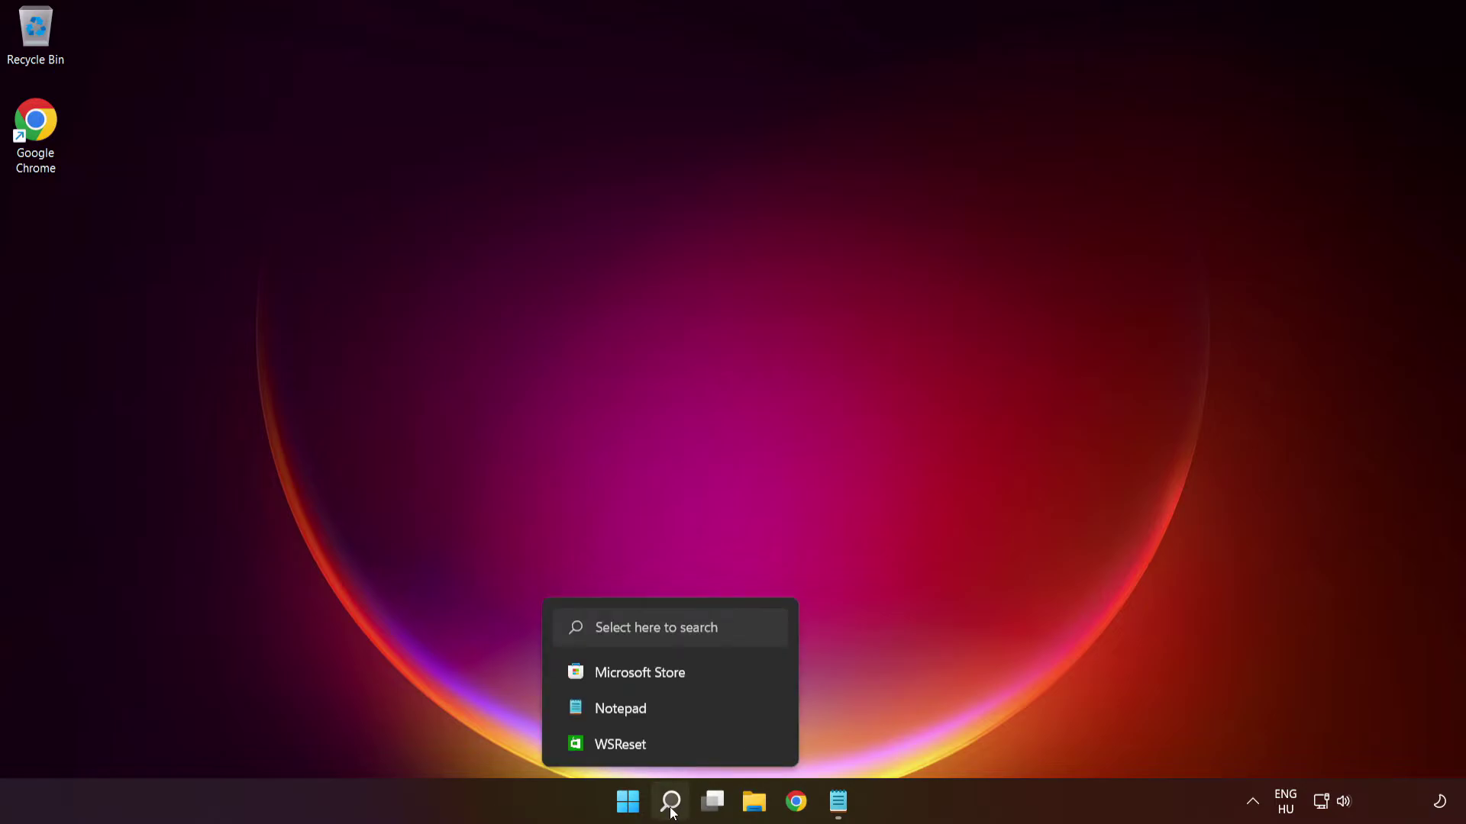
Search 'services' and launch the Services console
left_click(671, 801)
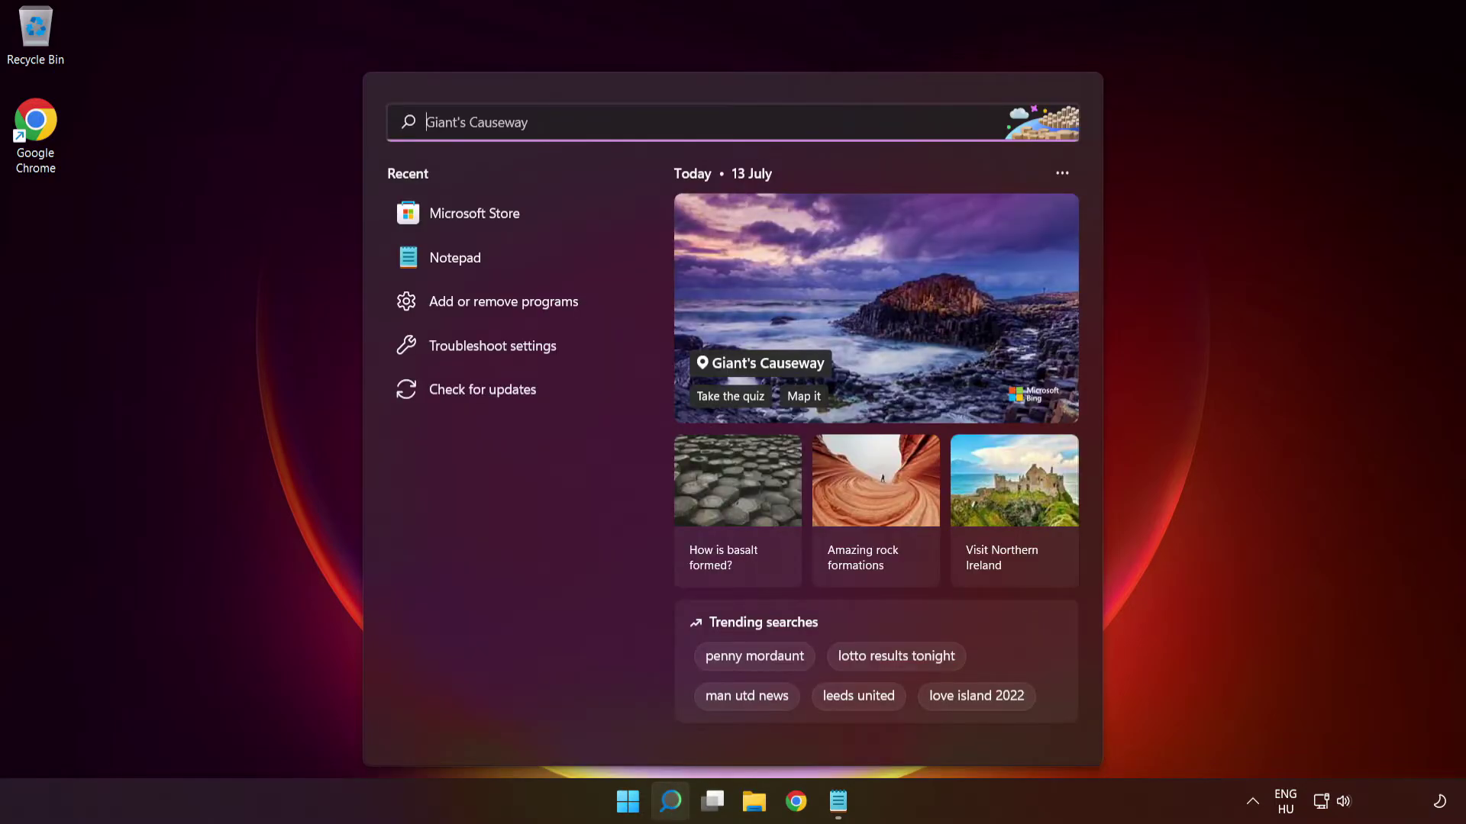
type("services")
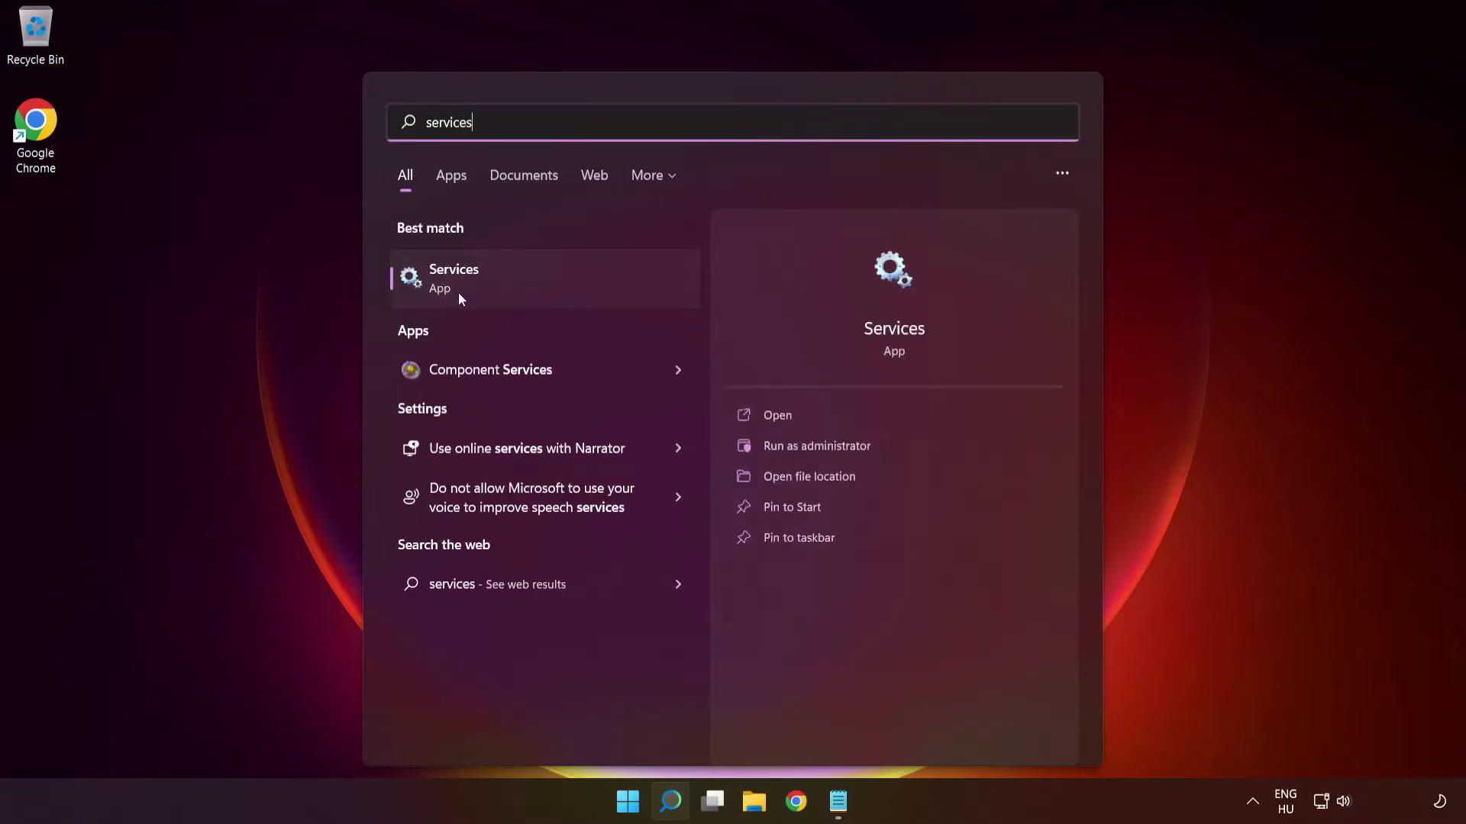
left_click(564, 286)
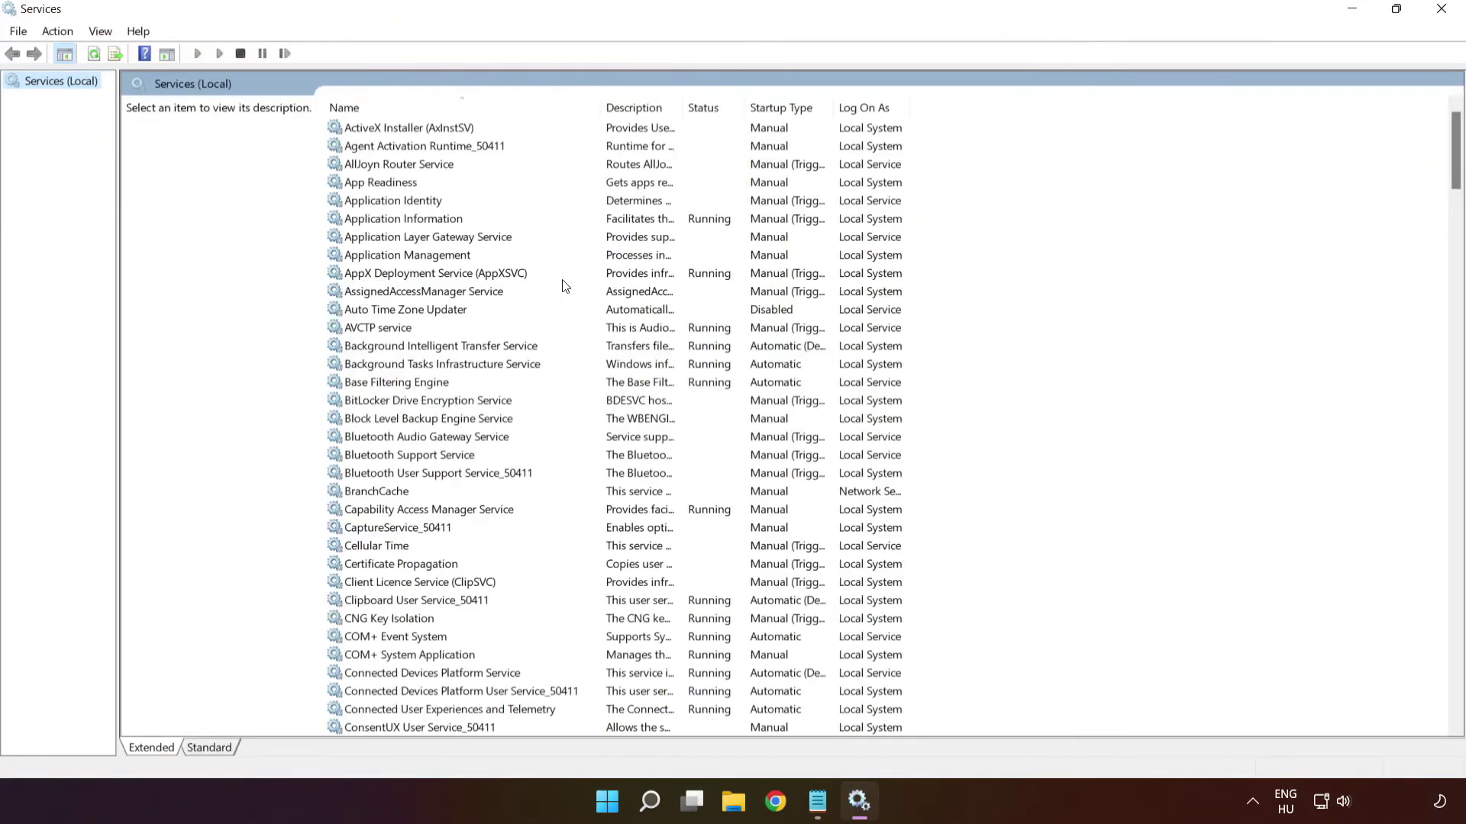
Set the IP Helper service's startup type to Automatic and apply it
key("i")
left_click(422, 167)
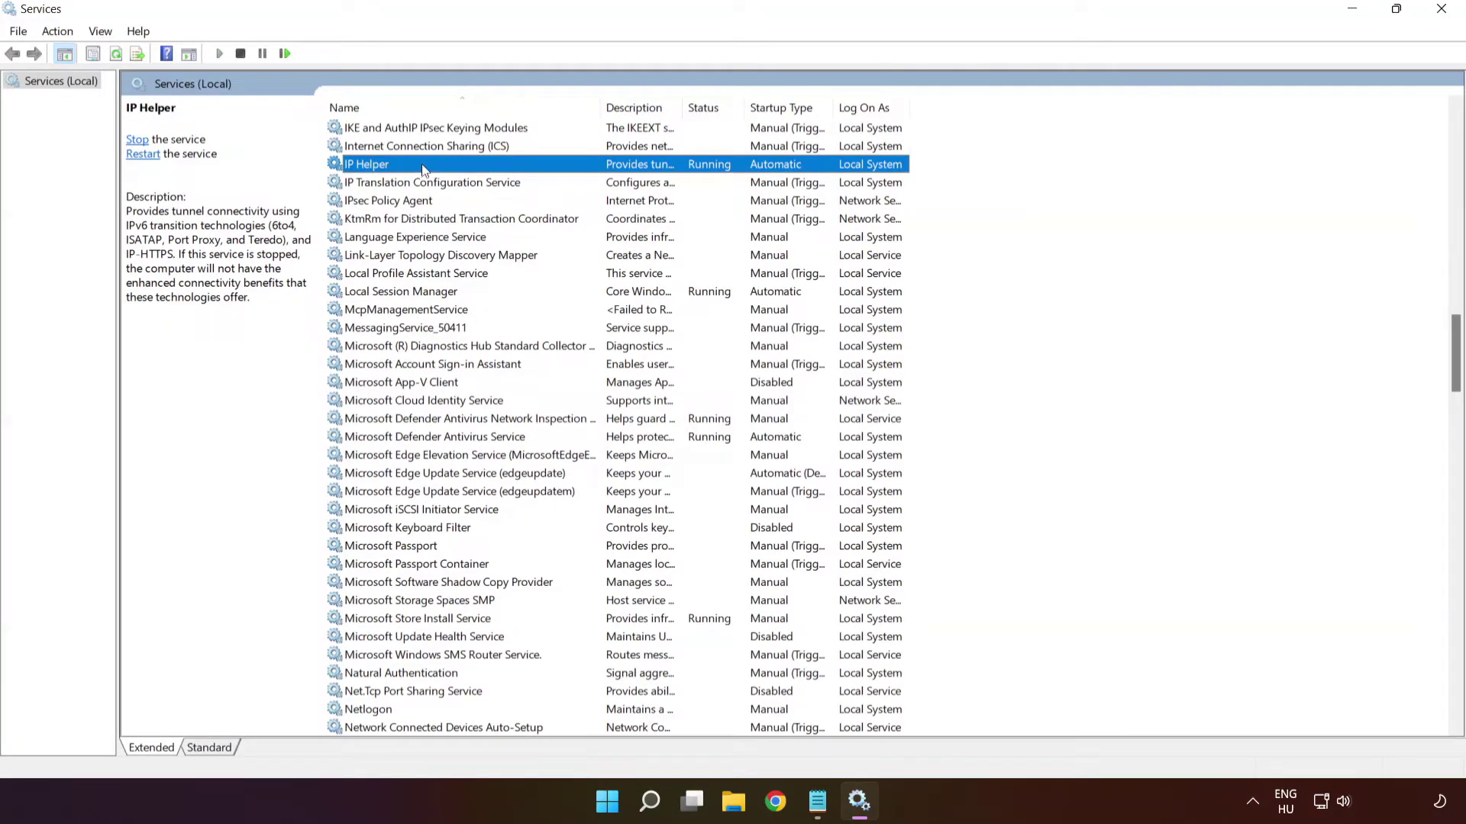
right_click(425, 168)
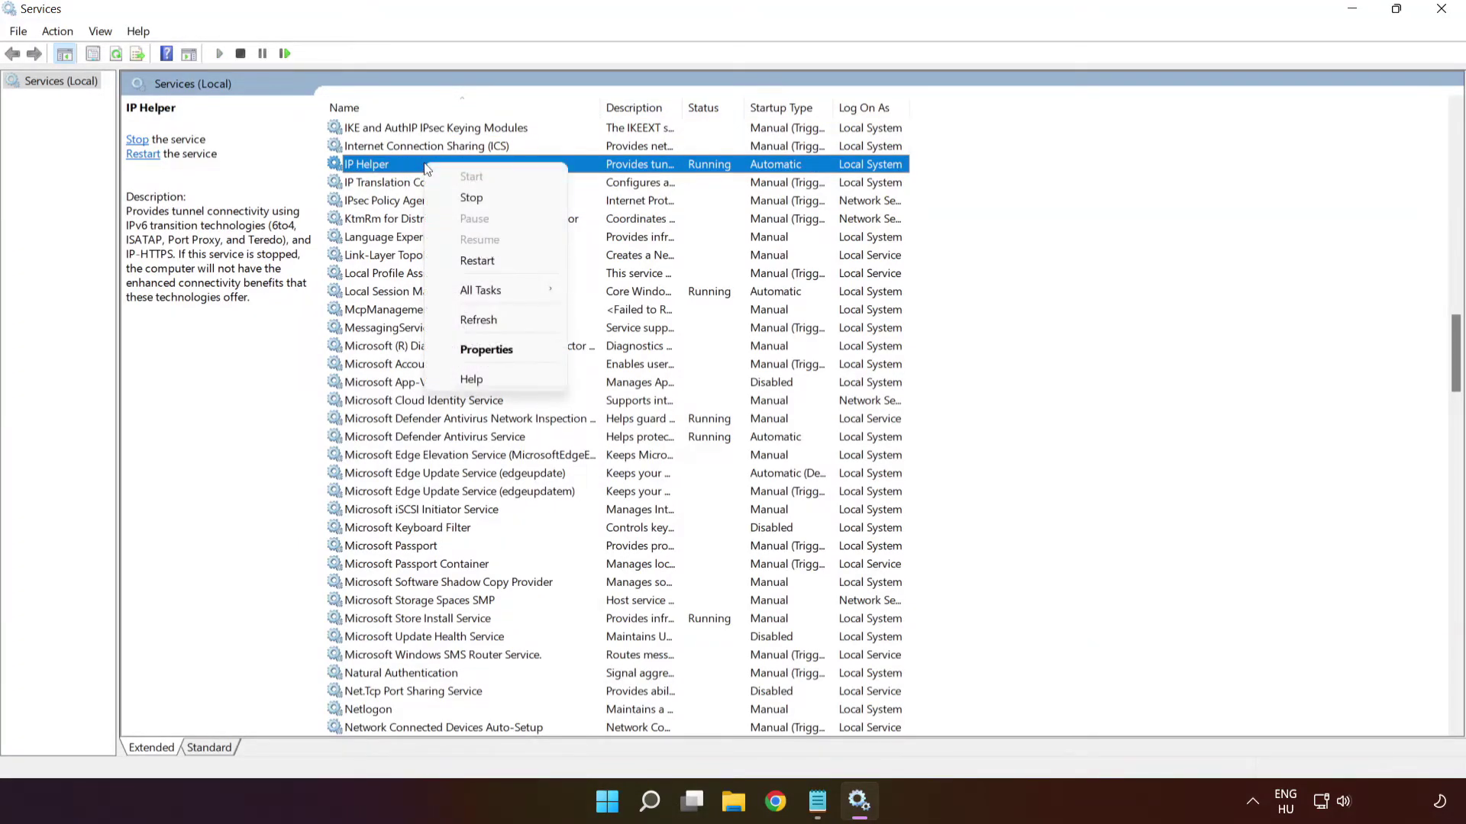
left_click(504, 352)
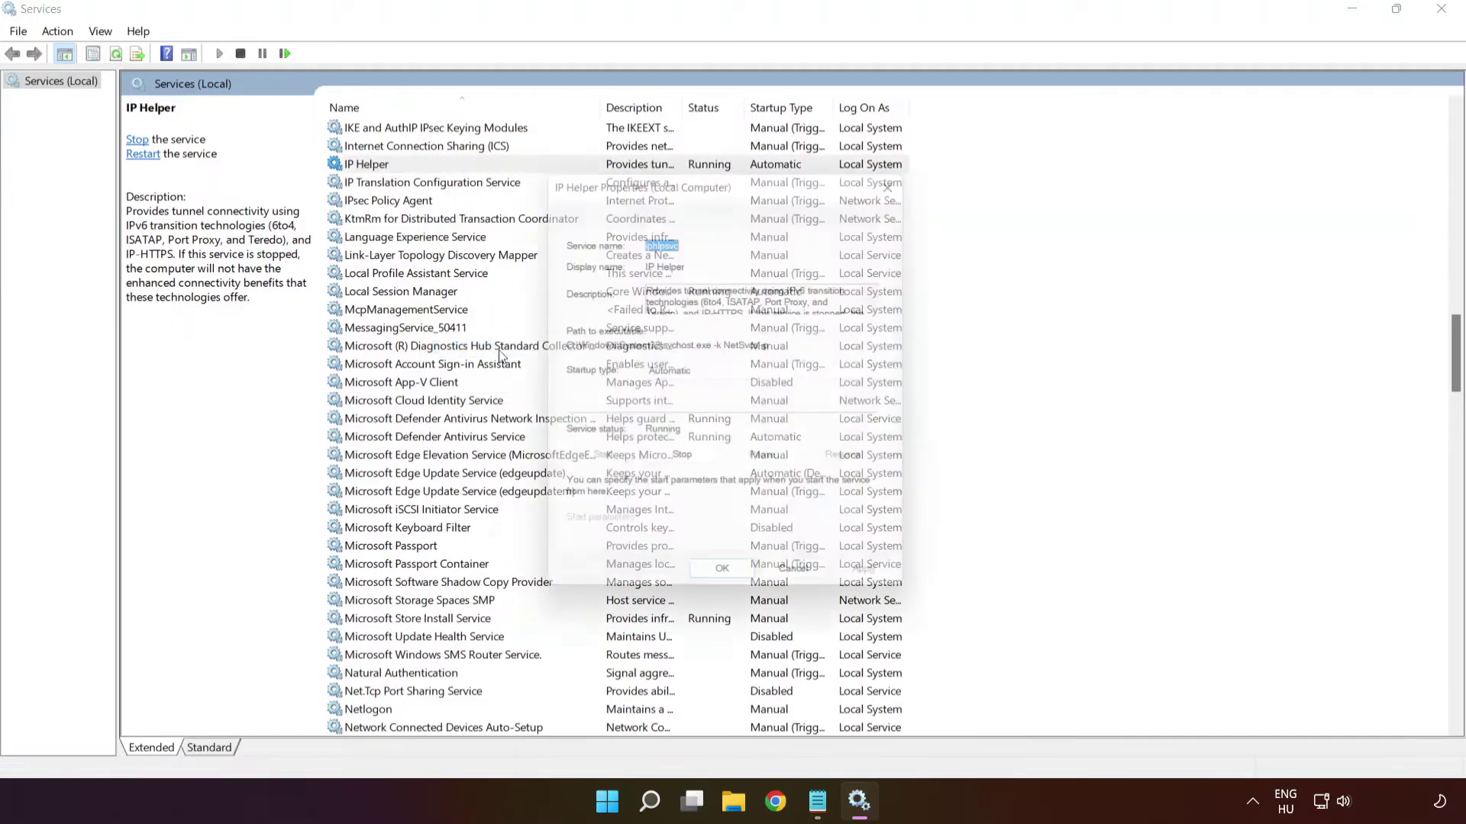
left_click(708, 378)
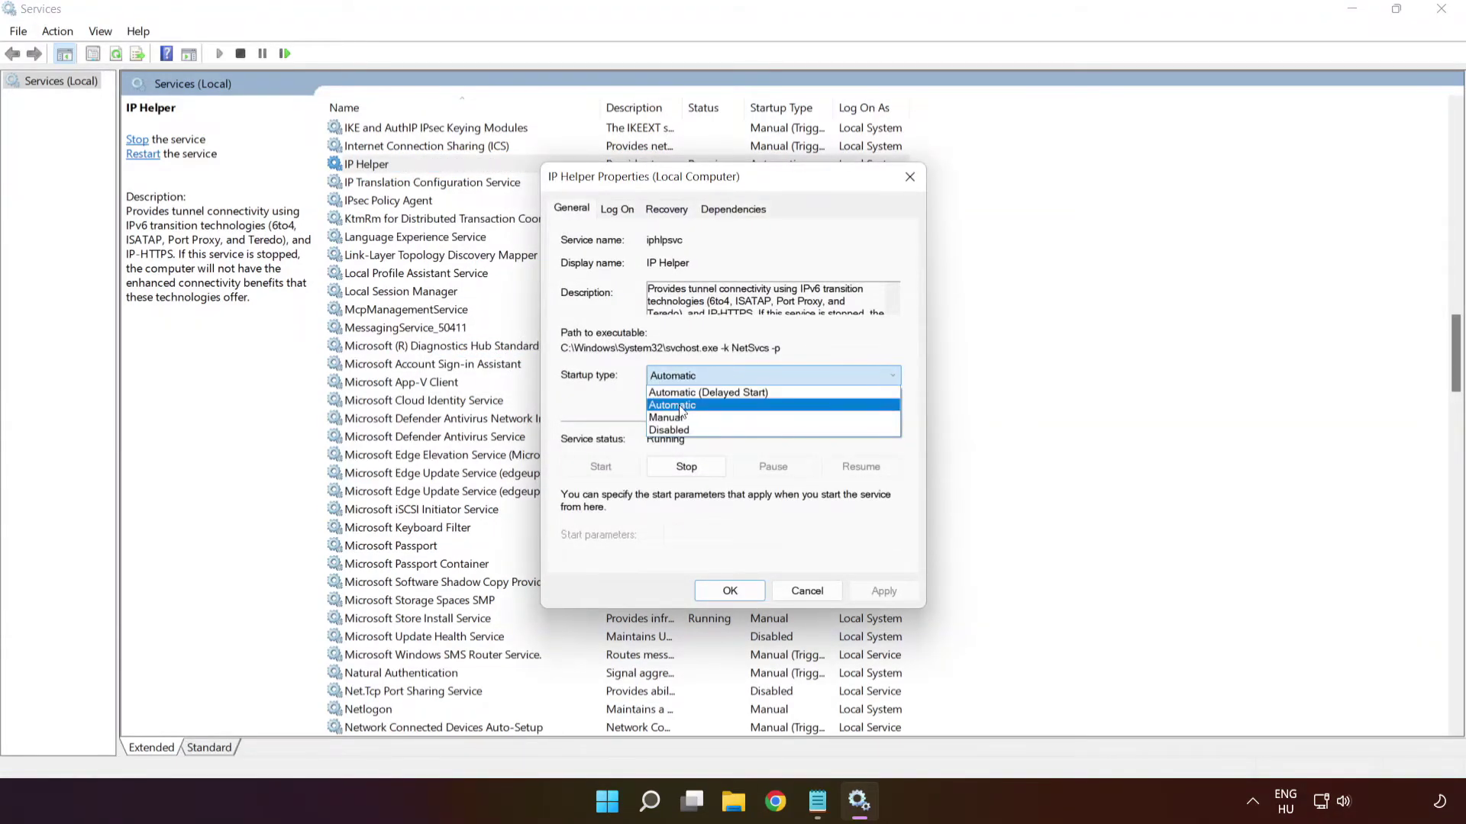
left_click(679, 391)
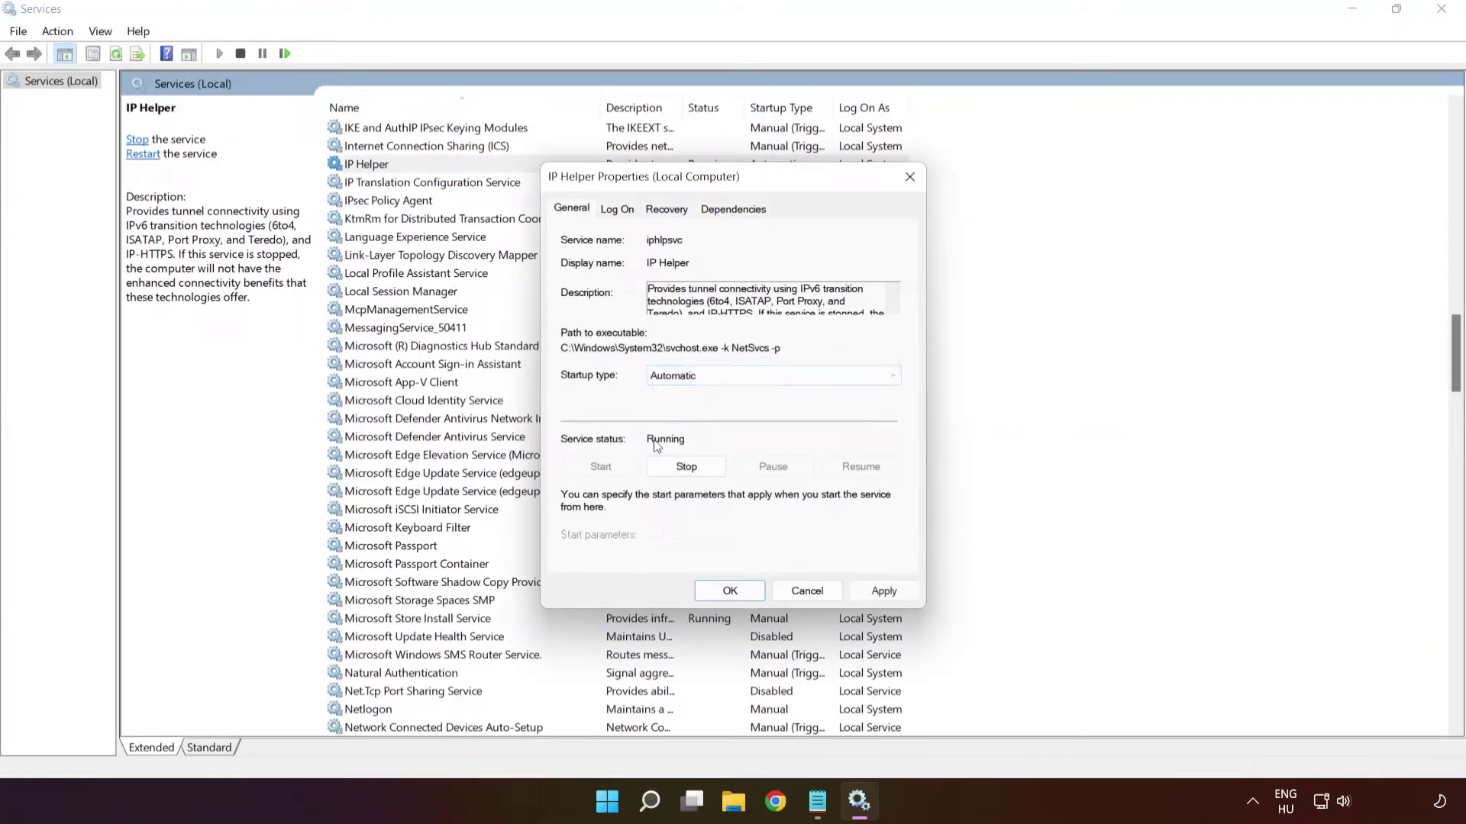
left_click(884, 590)
left_click(730, 594)
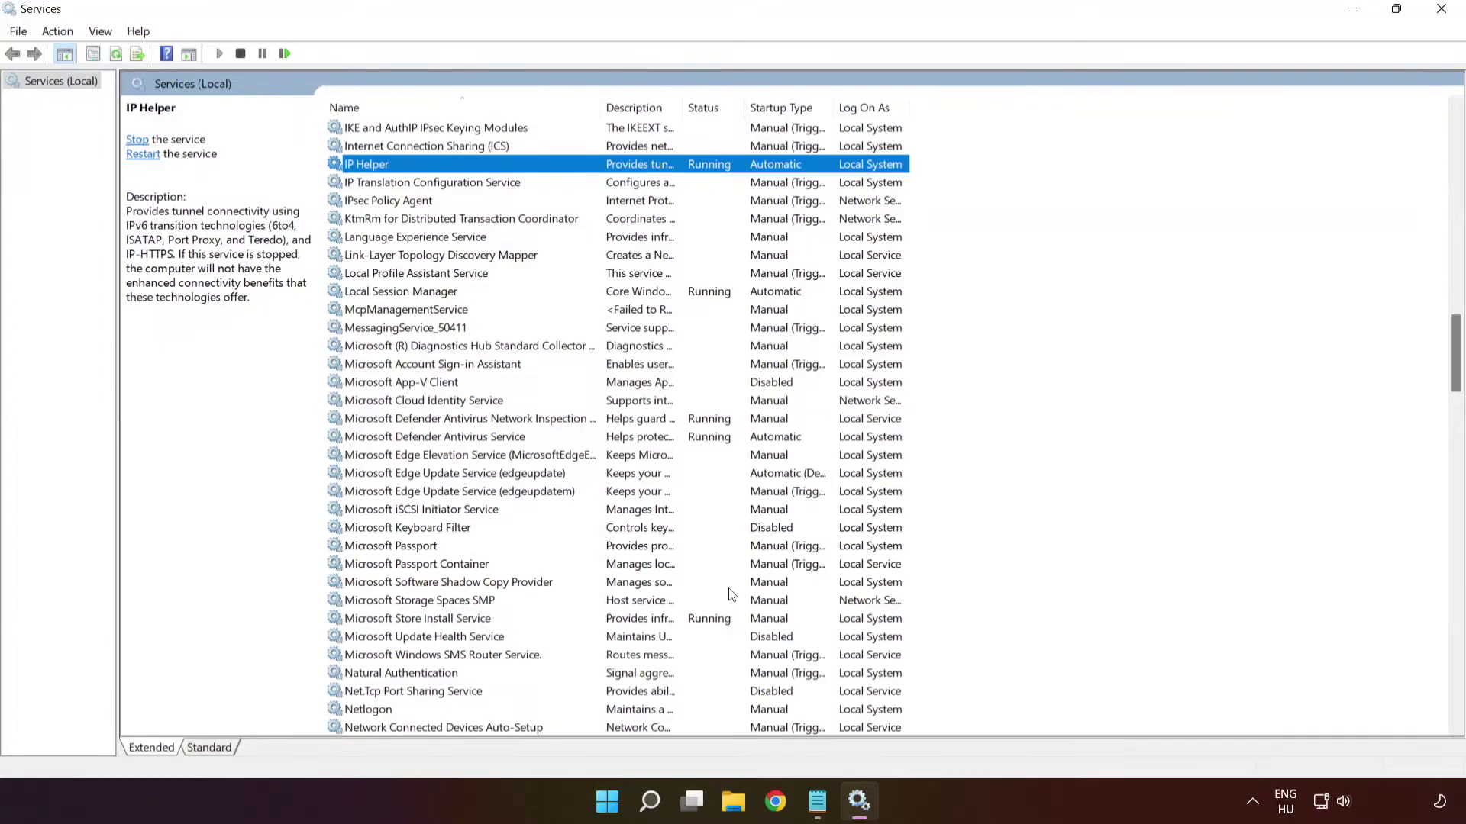
Set Xbox Accessory Management Service to Automatic startup and start it
key("x")
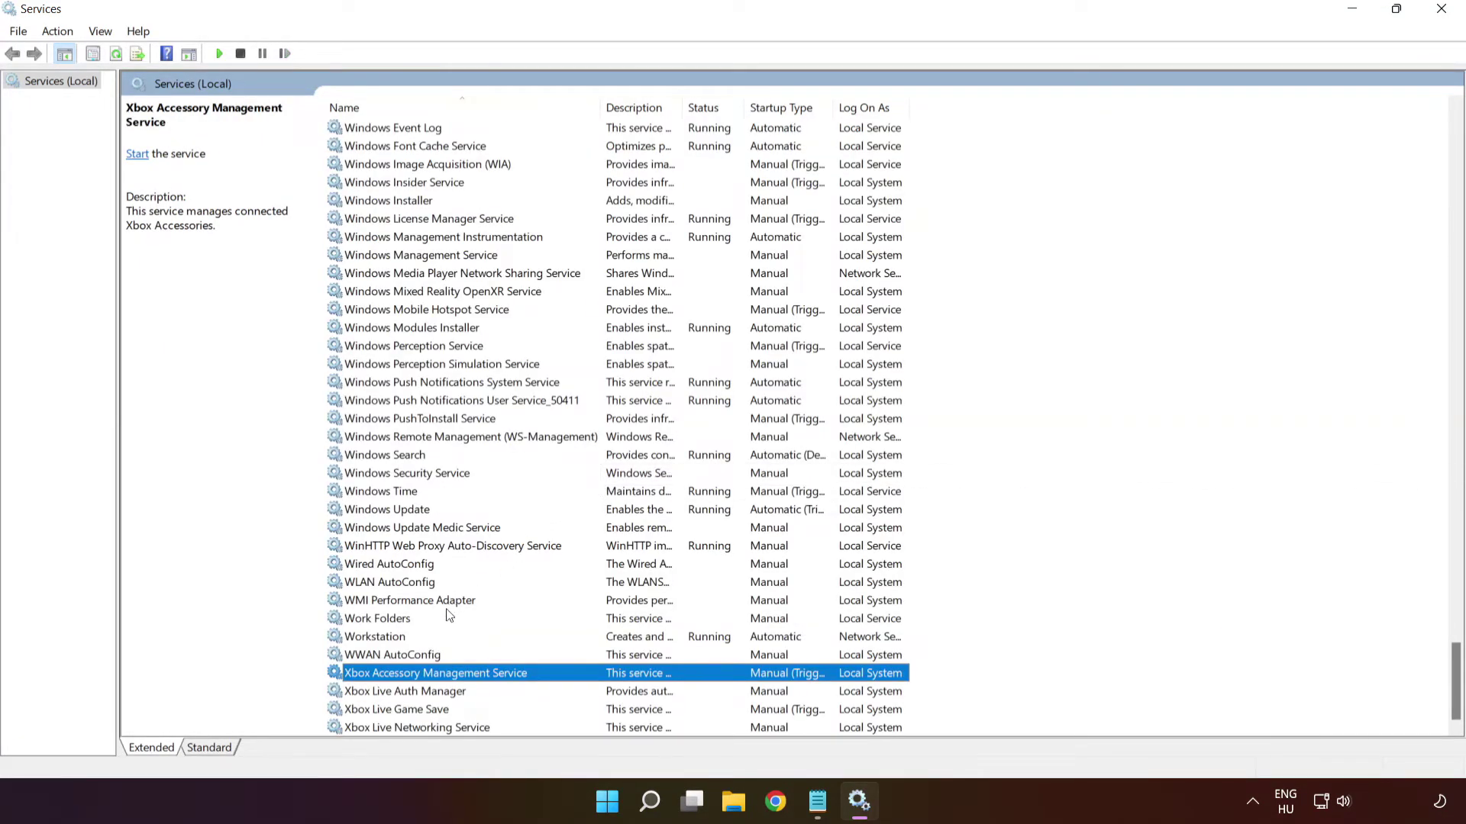
right_click(429, 675)
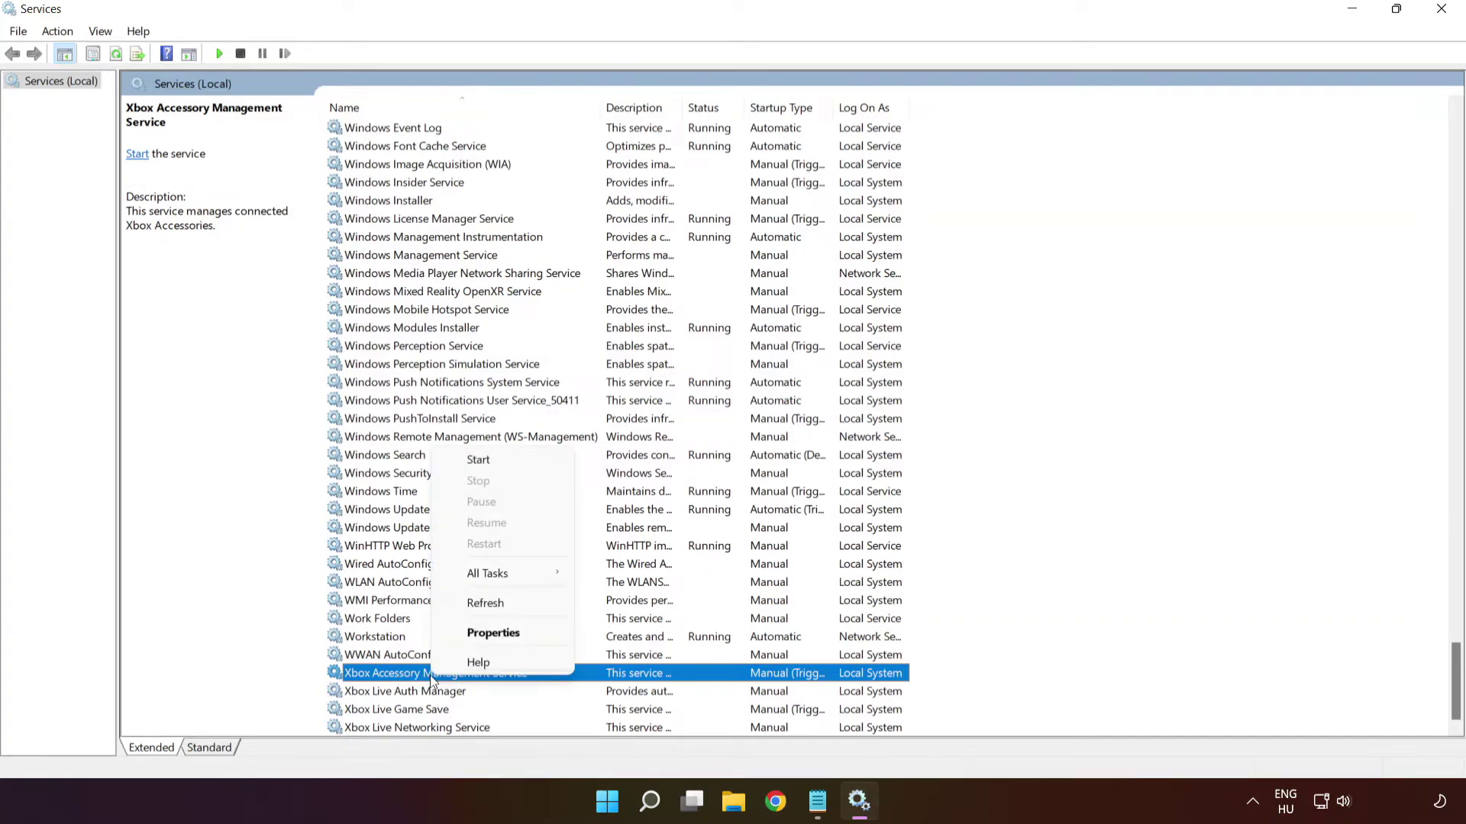
left_click(470, 637)
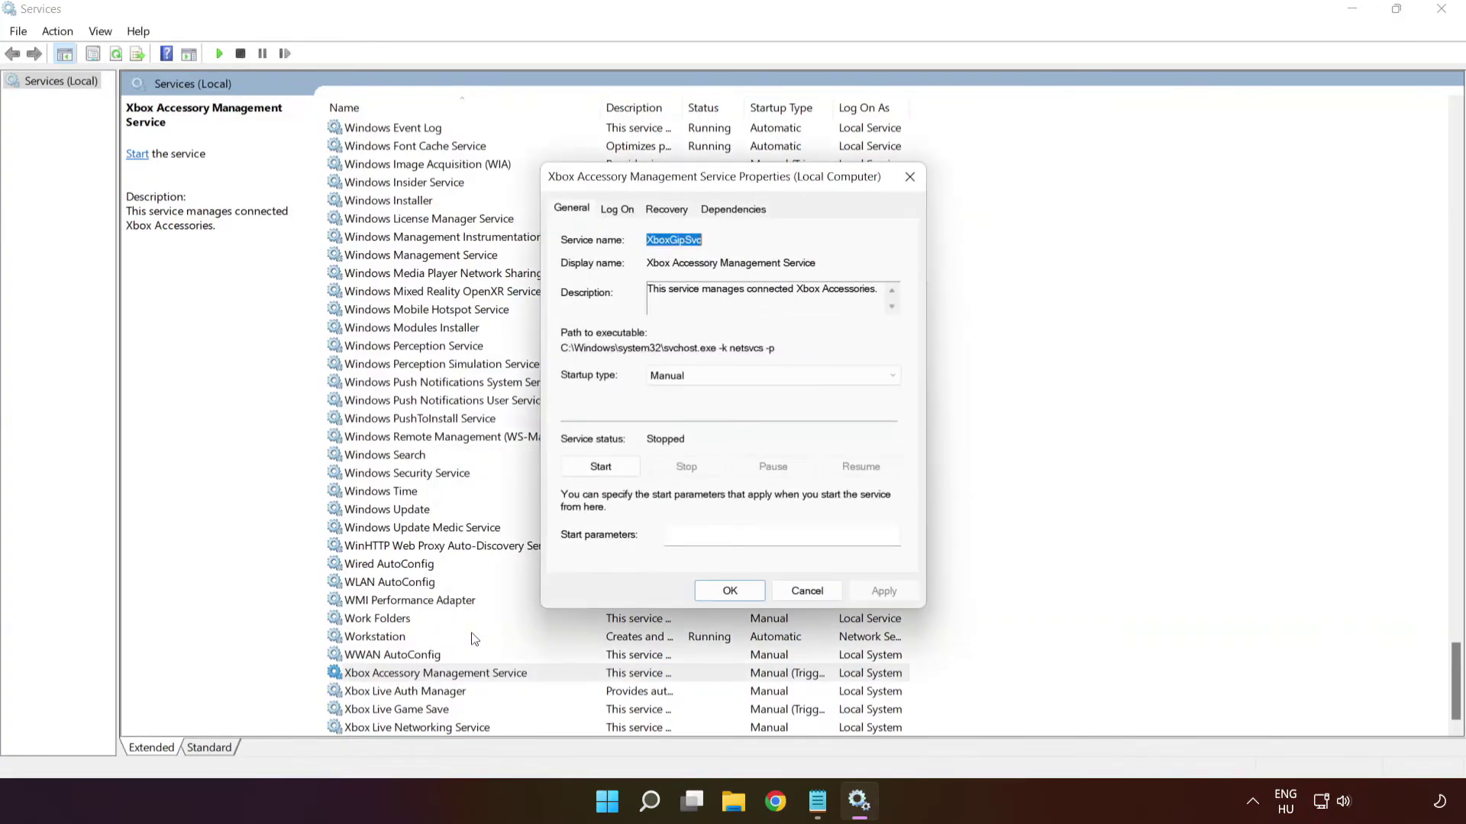
left_click(677, 378)
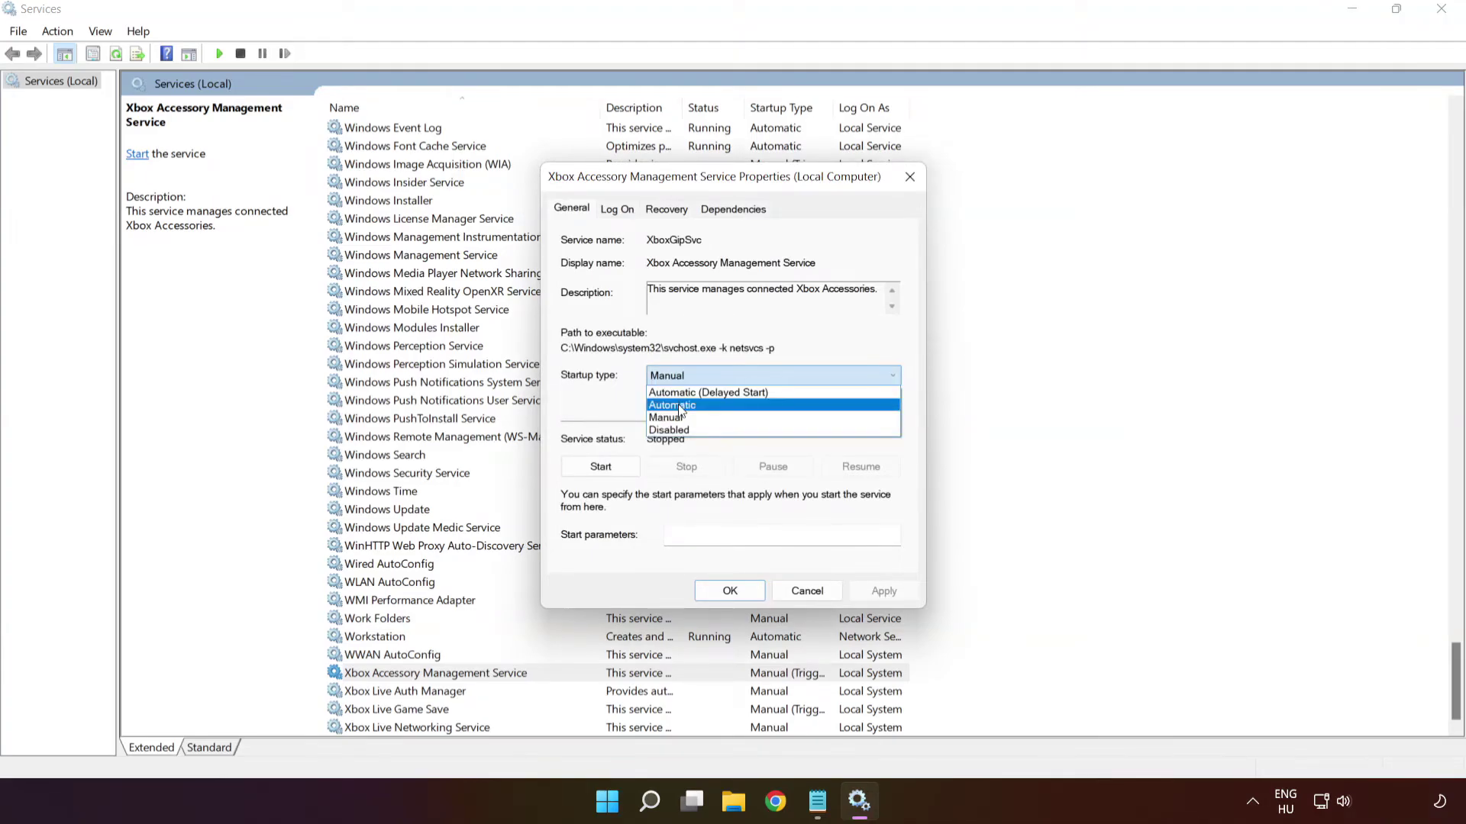
left_click(679, 405)
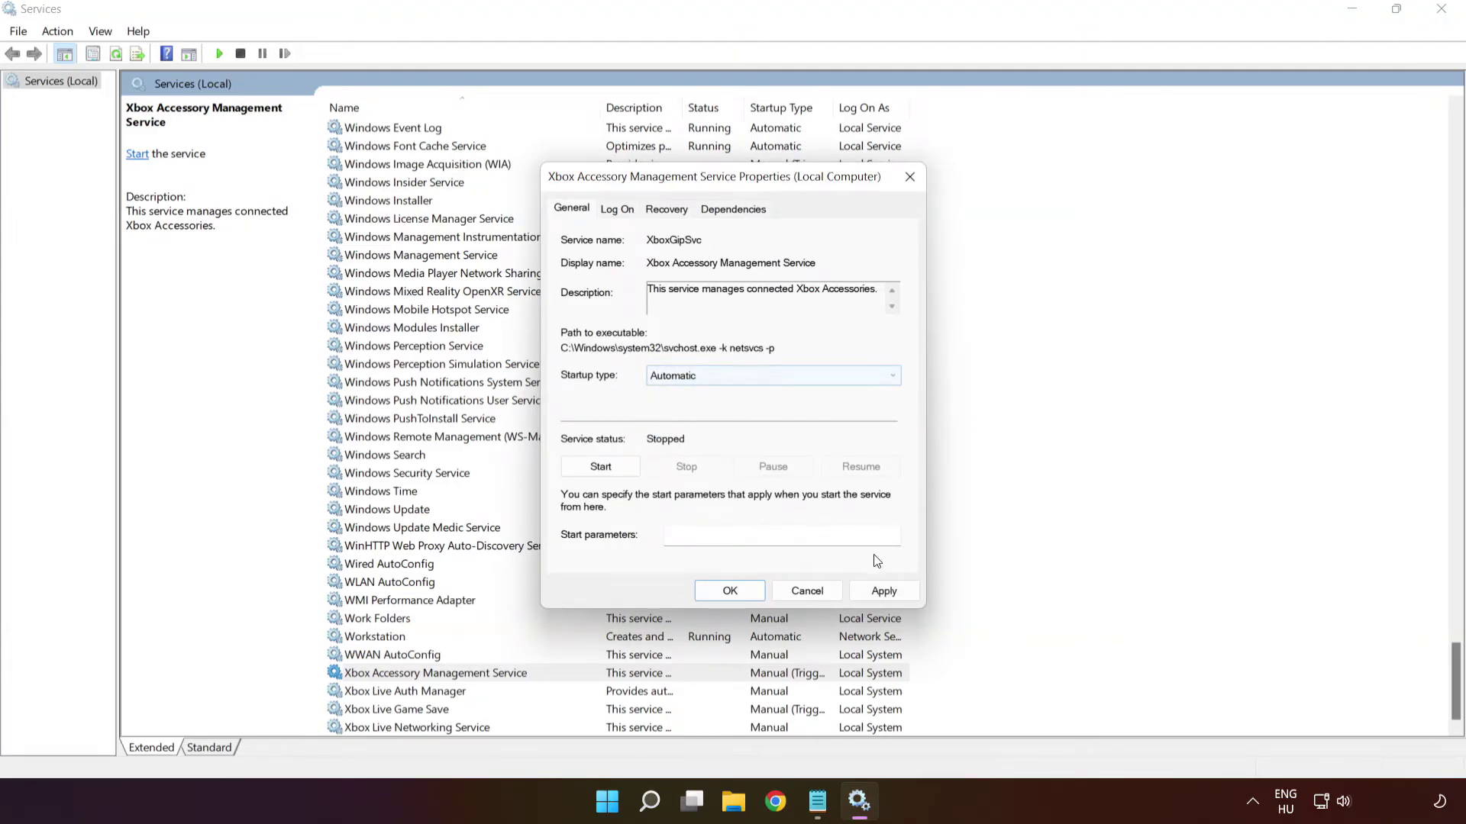
left_click(885, 591)
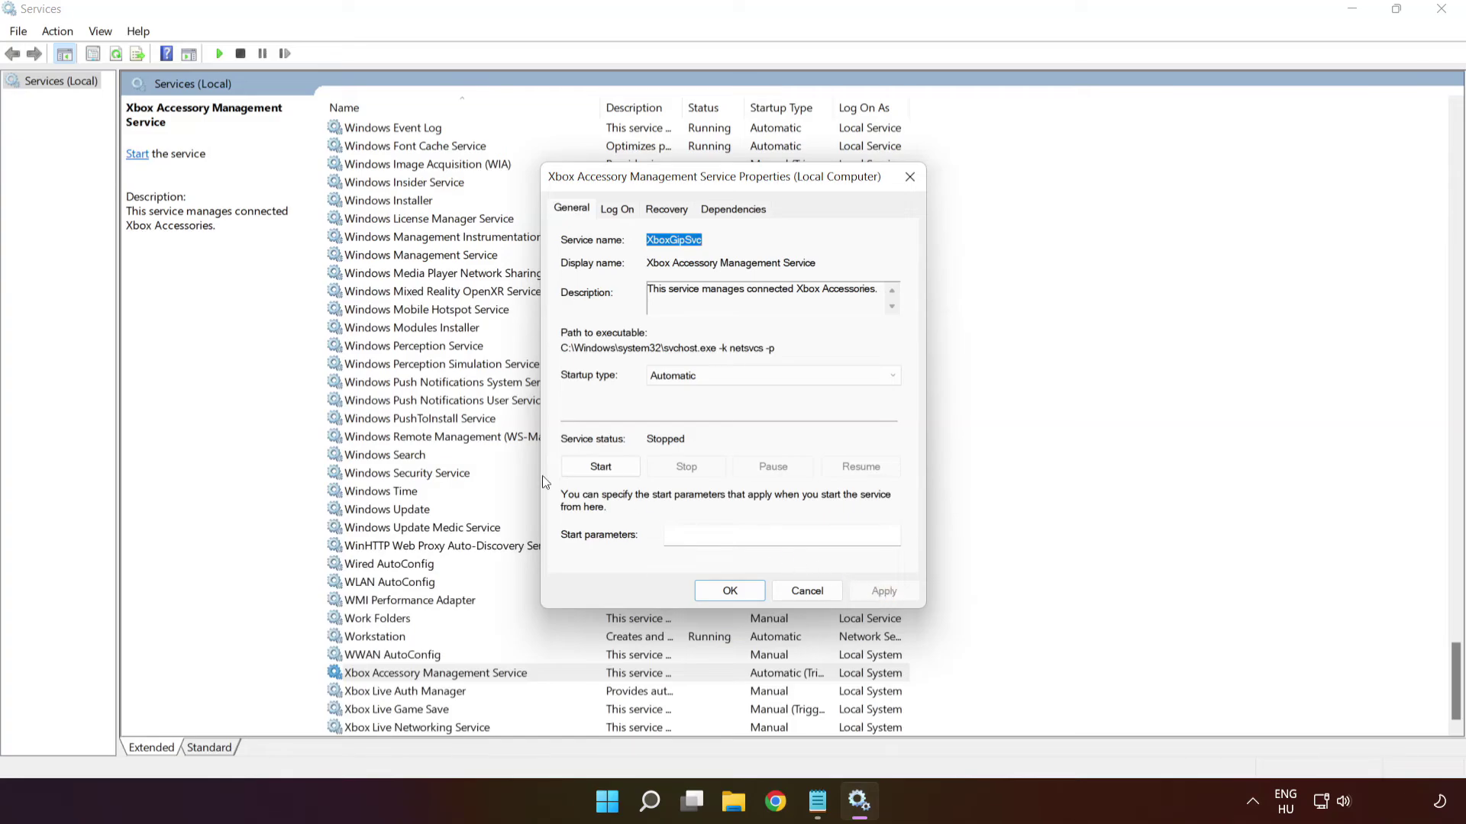
left_click(600, 468)
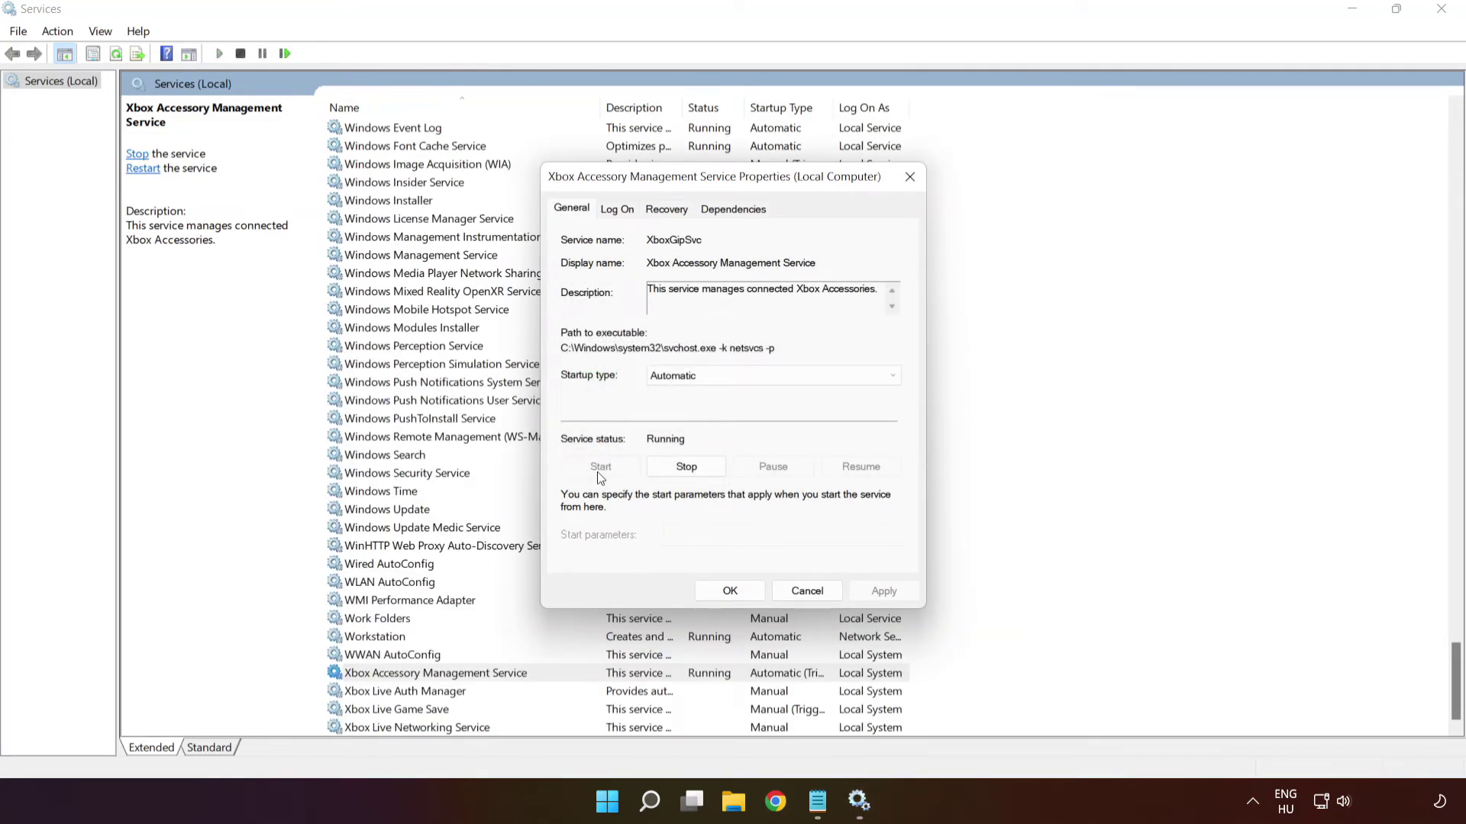
left_click(732, 593)
Set Xbox Live Auth Manager to Automatic startup and start the service
left_click(473, 698)
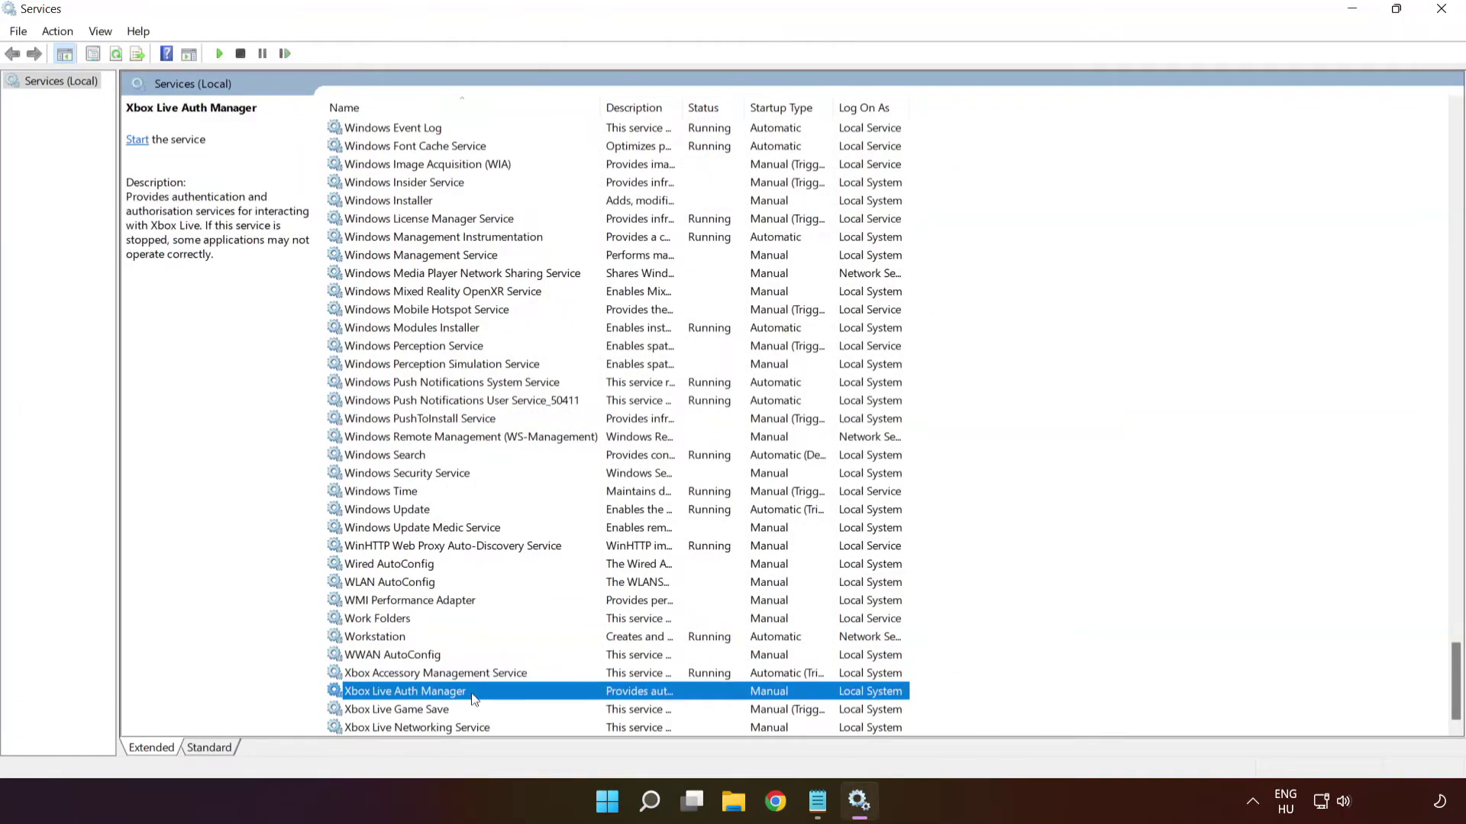
right_click(523, 694)
left_click(566, 653)
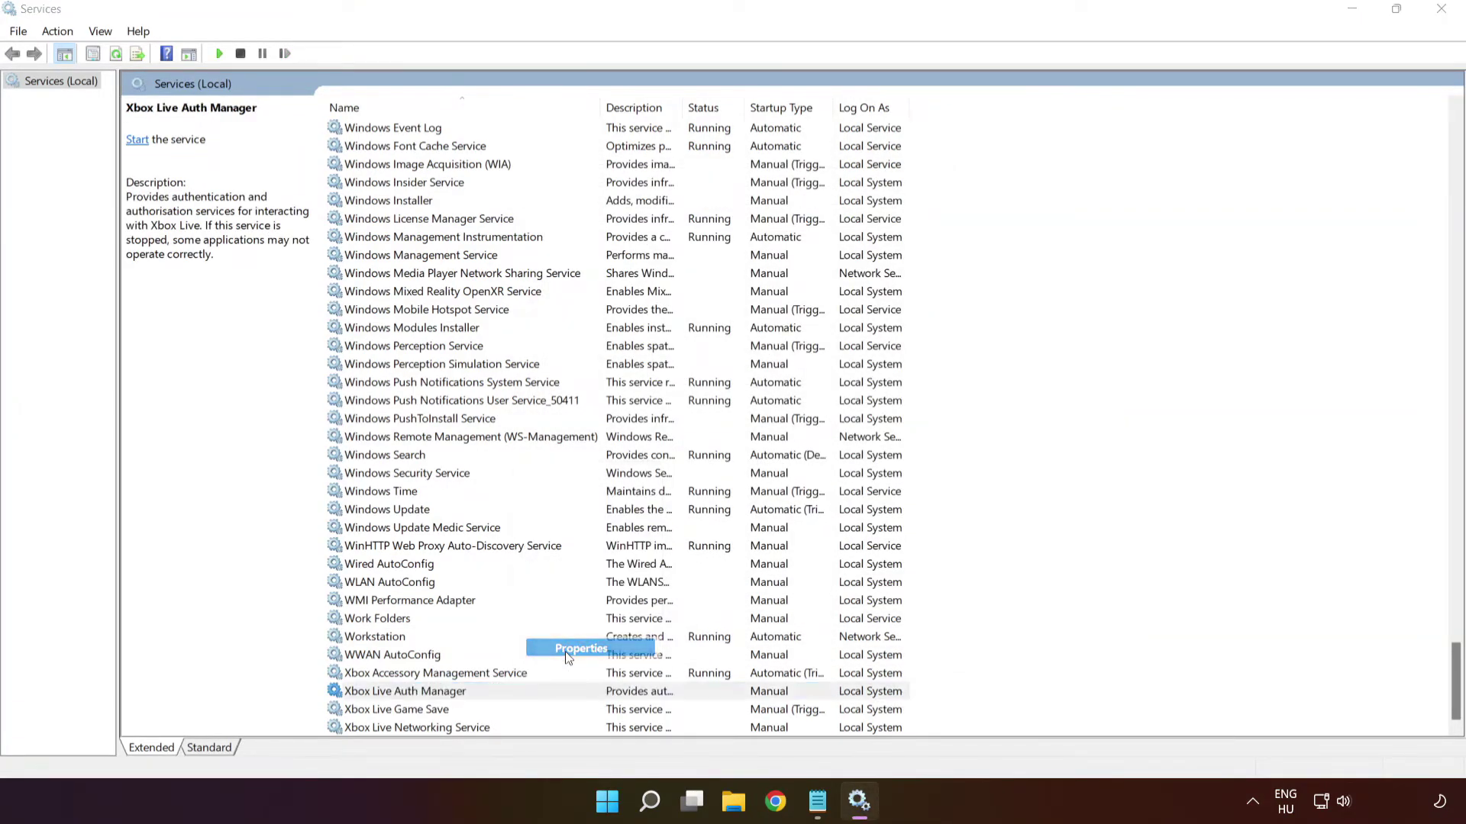
left_click(716, 376)
left_click(710, 413)
left_click(884, 589)
left_click(601, 469)
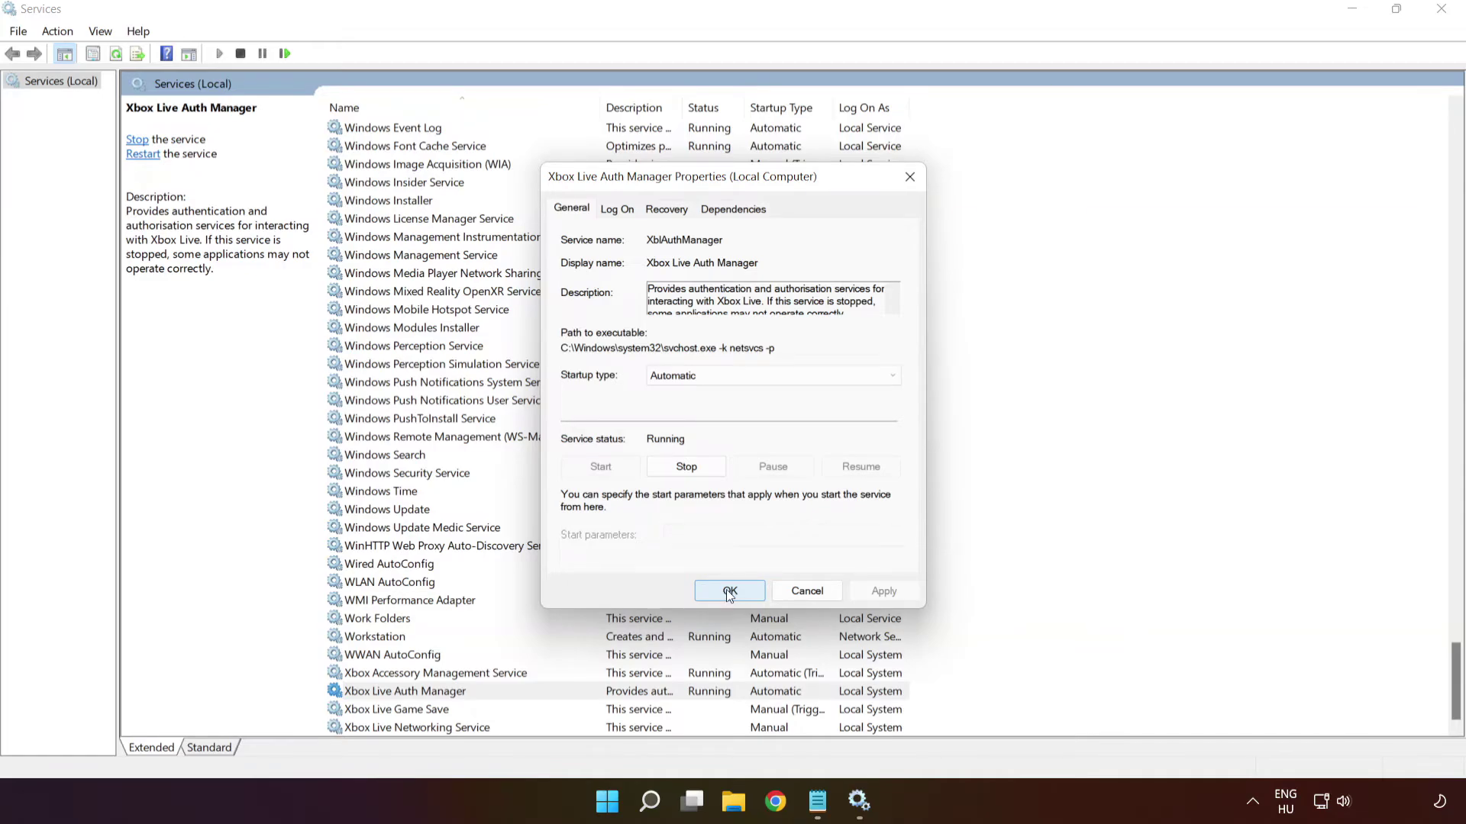
left_click(729, 592)
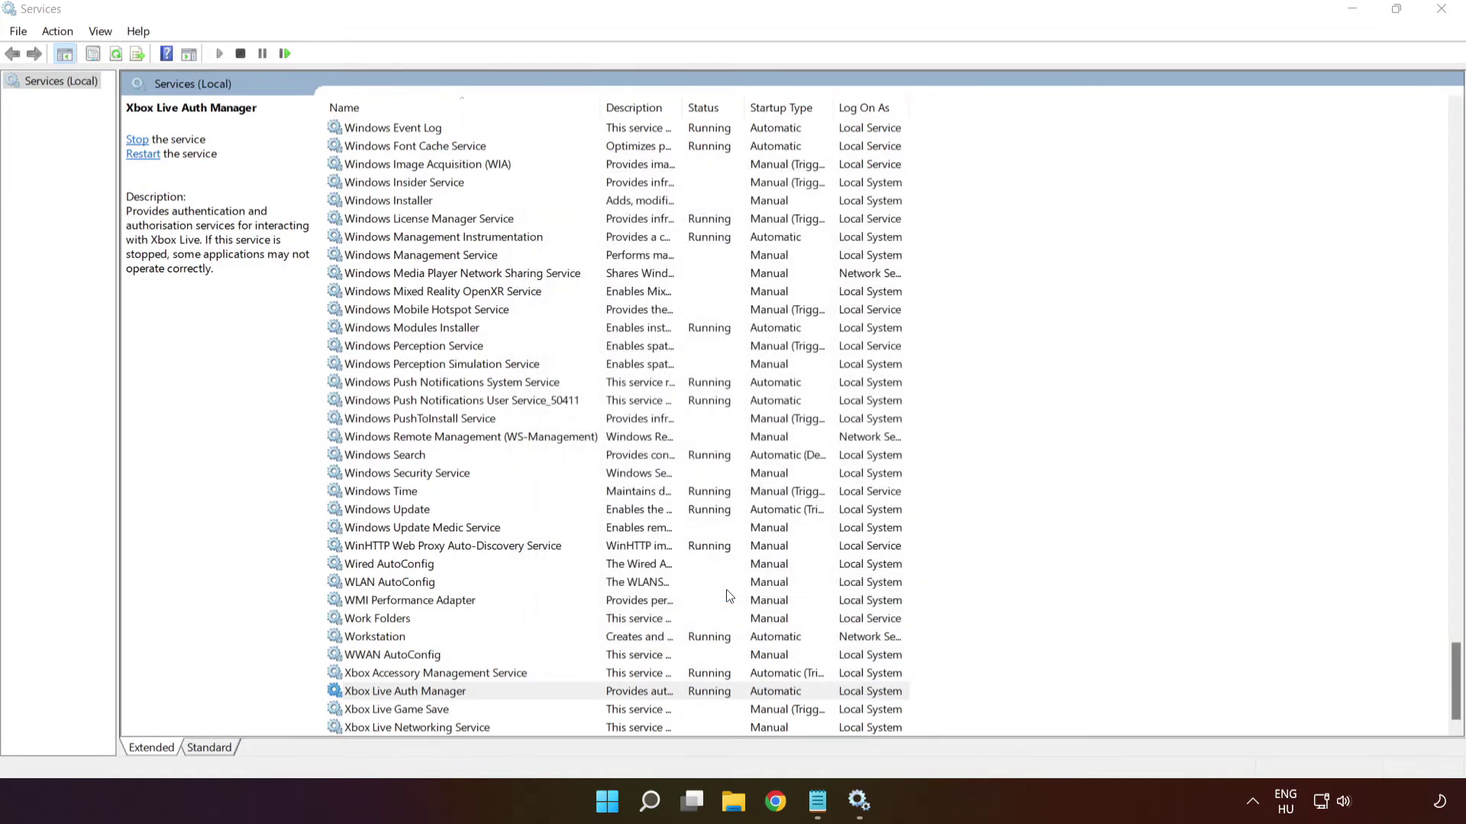
Set Xbox Live Game Save to Automatic startup and start the service
left_click(422, 712)
right_click(497, 715)
left_click(538, 671)
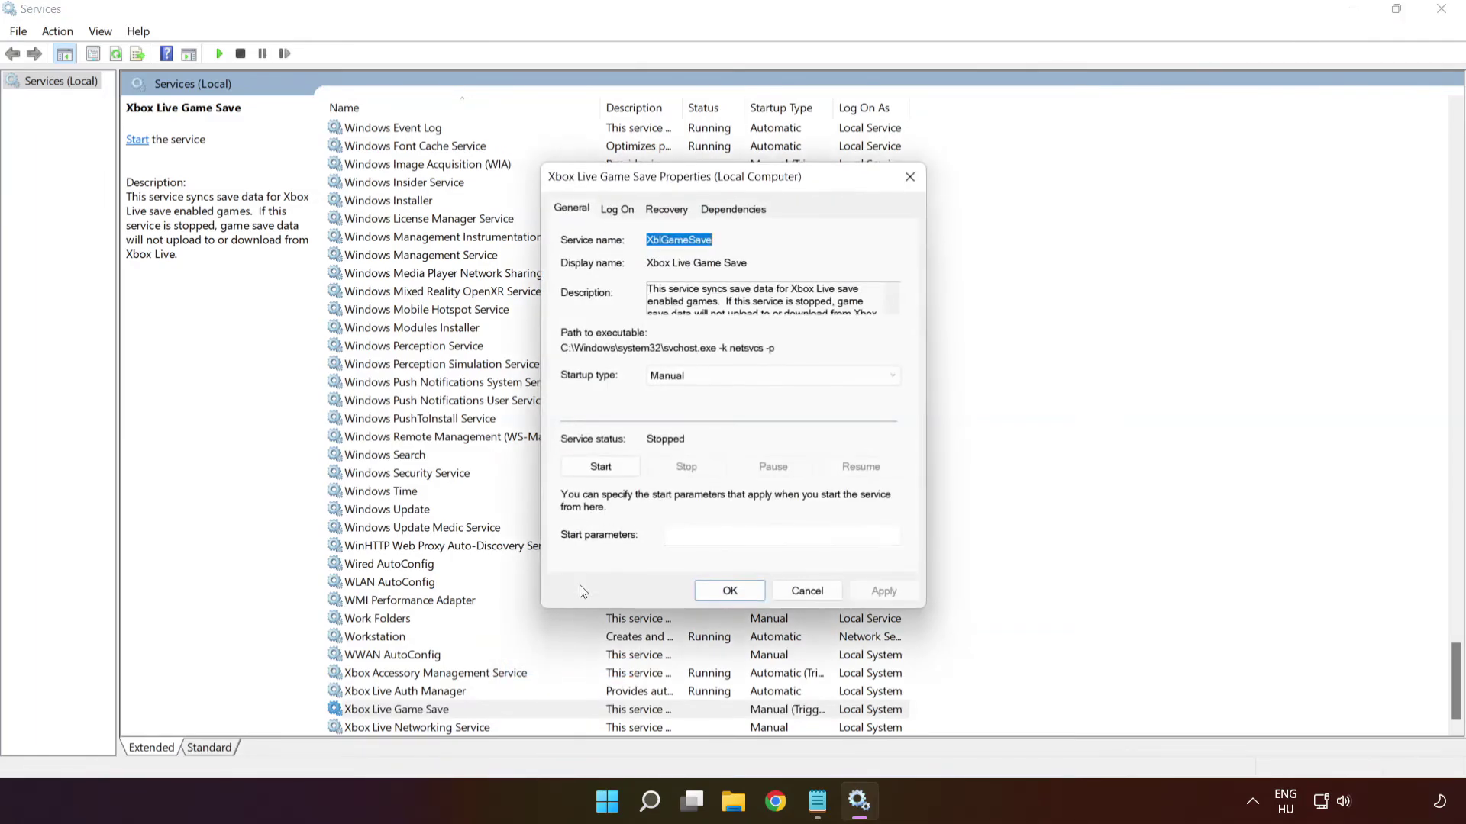
left_click(687, 377)
left_click(684, 407)
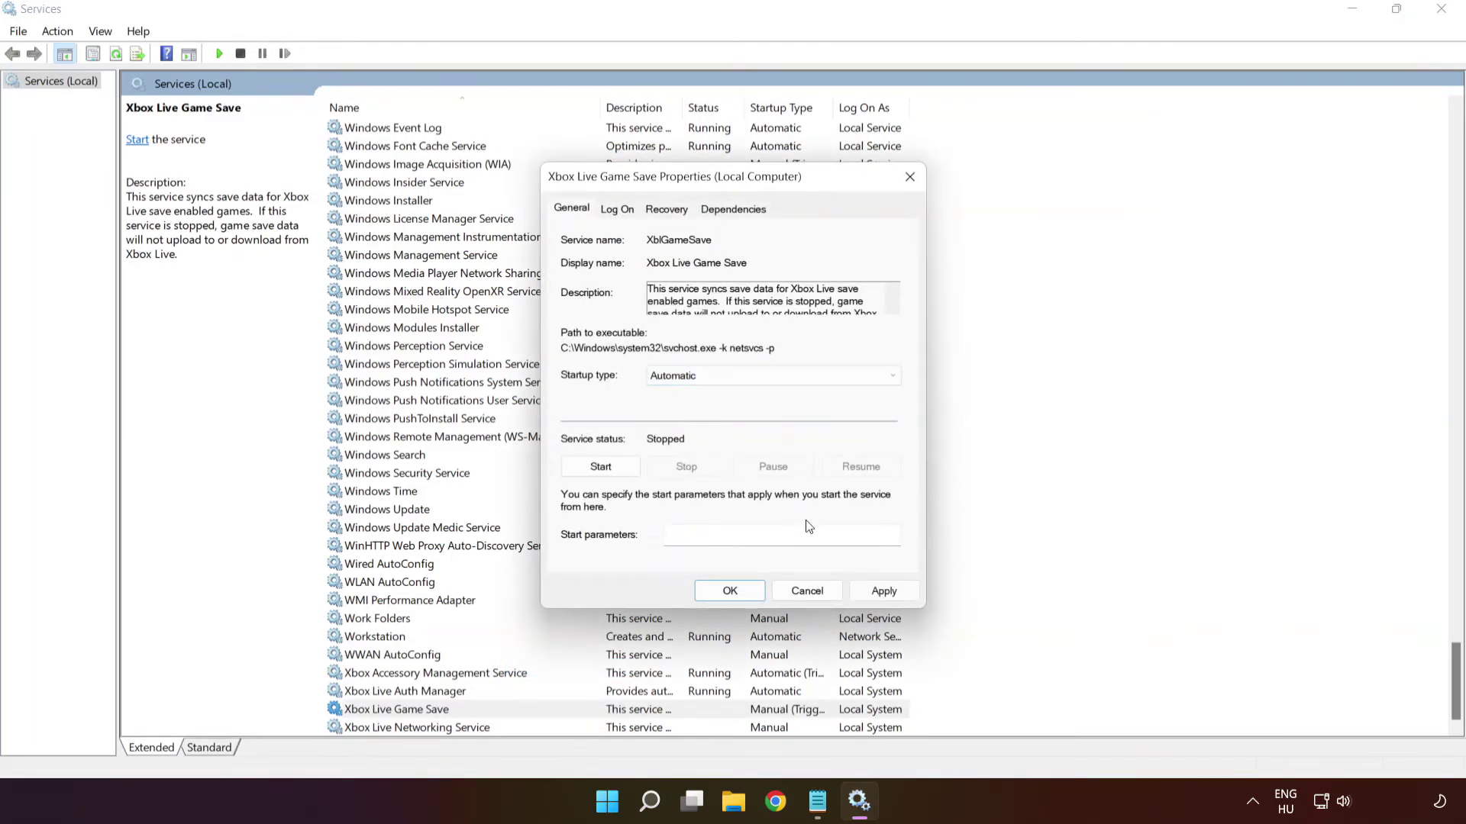
left_click(900, 593)
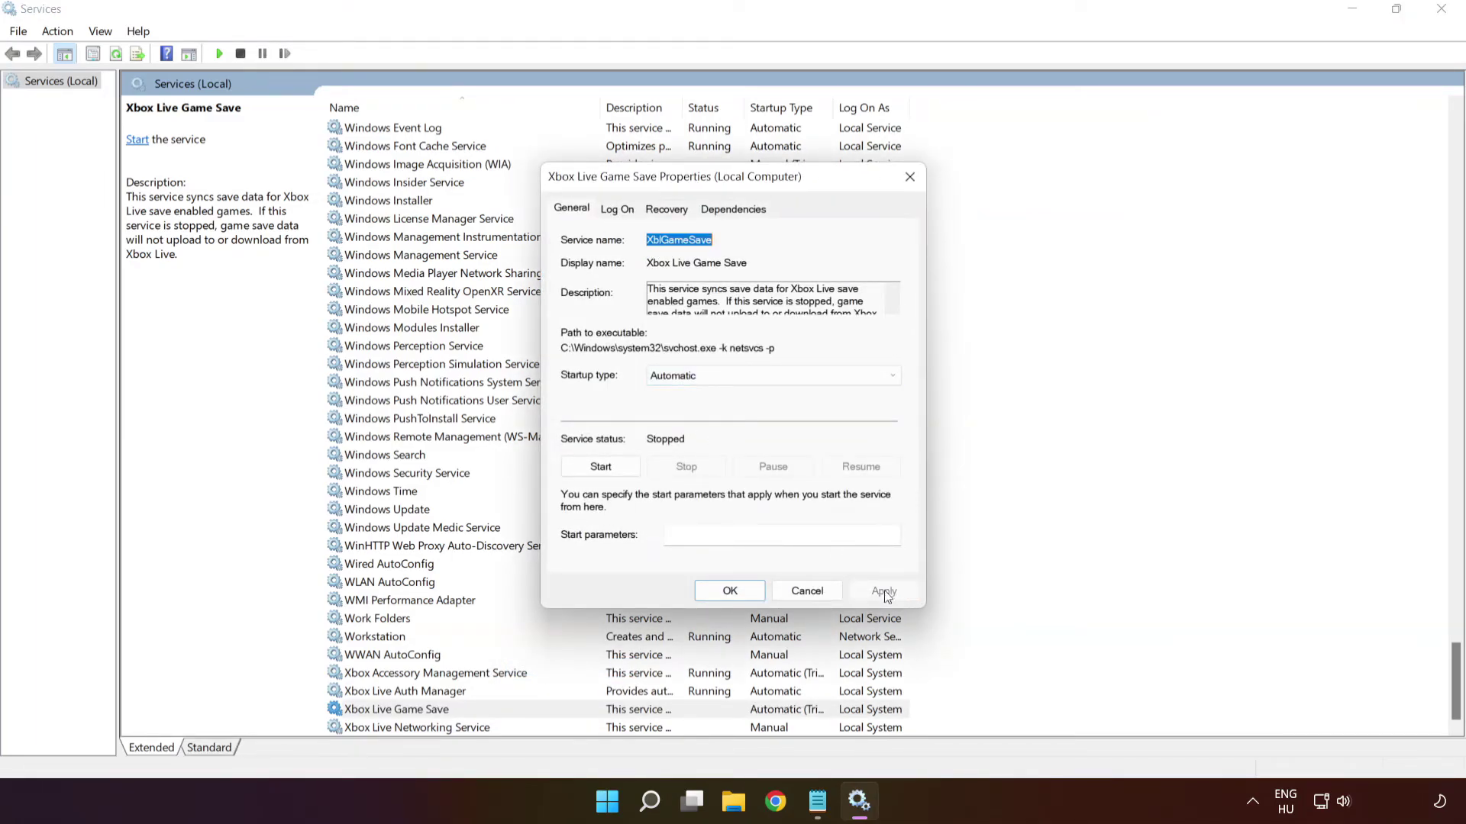
left_click(610, 466)
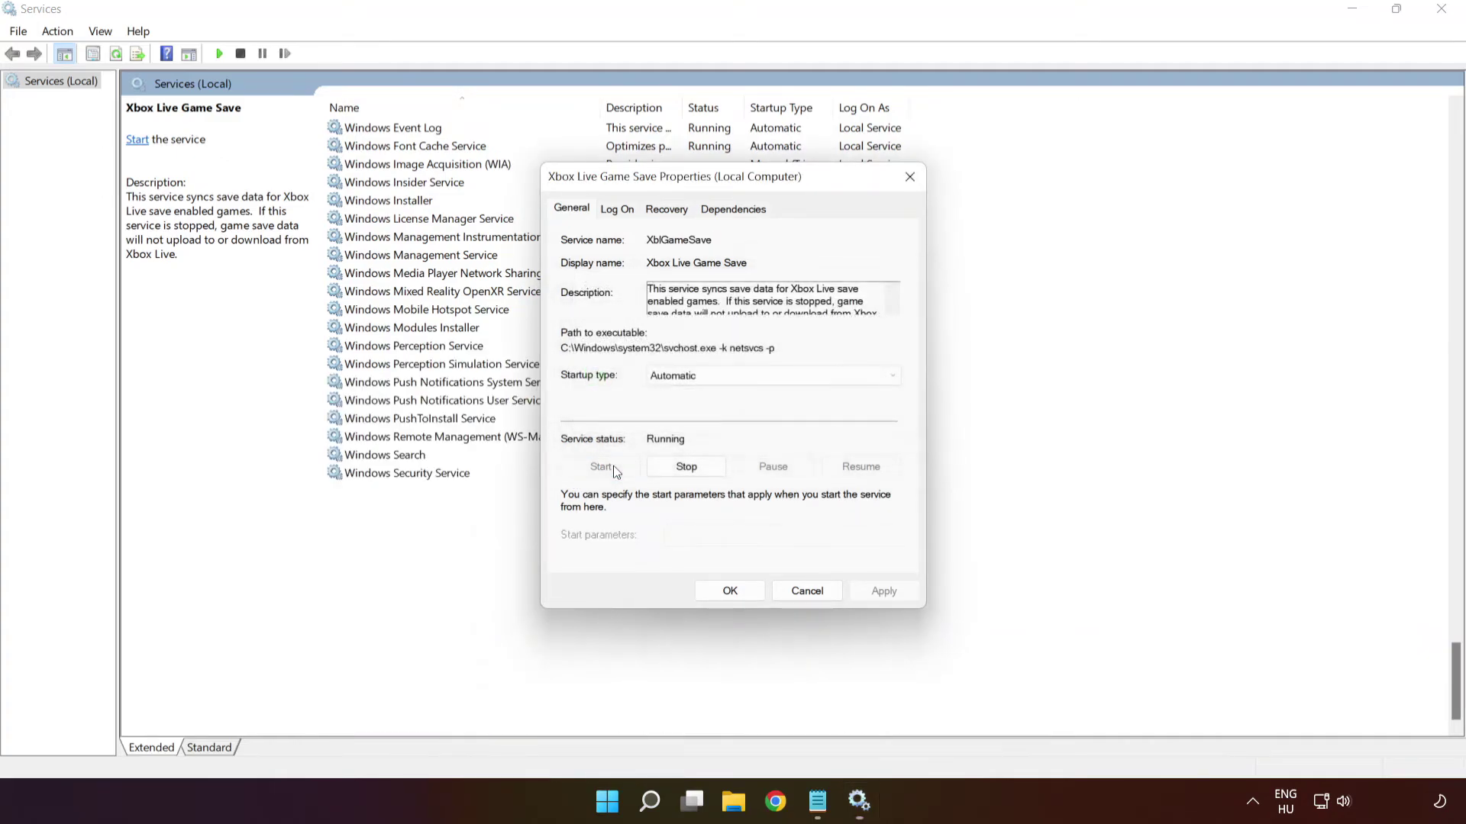
left_click(731, 592)
Set Xbox Live Networking Service to Automatic startup and start the service
left_click(545, 727)
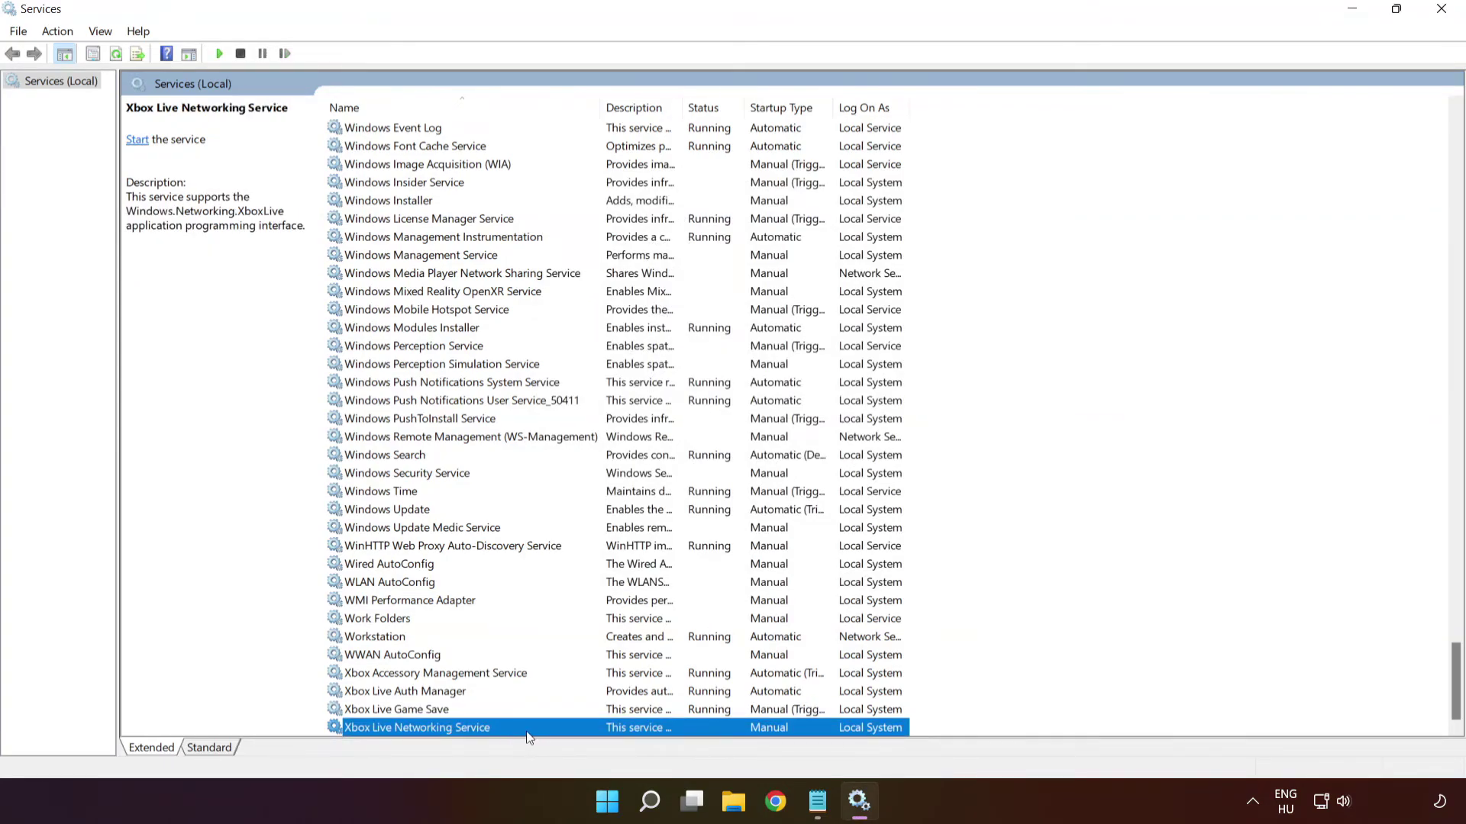
right_click(527, 735)
left_click(589, 689)
left_click(695, 374)
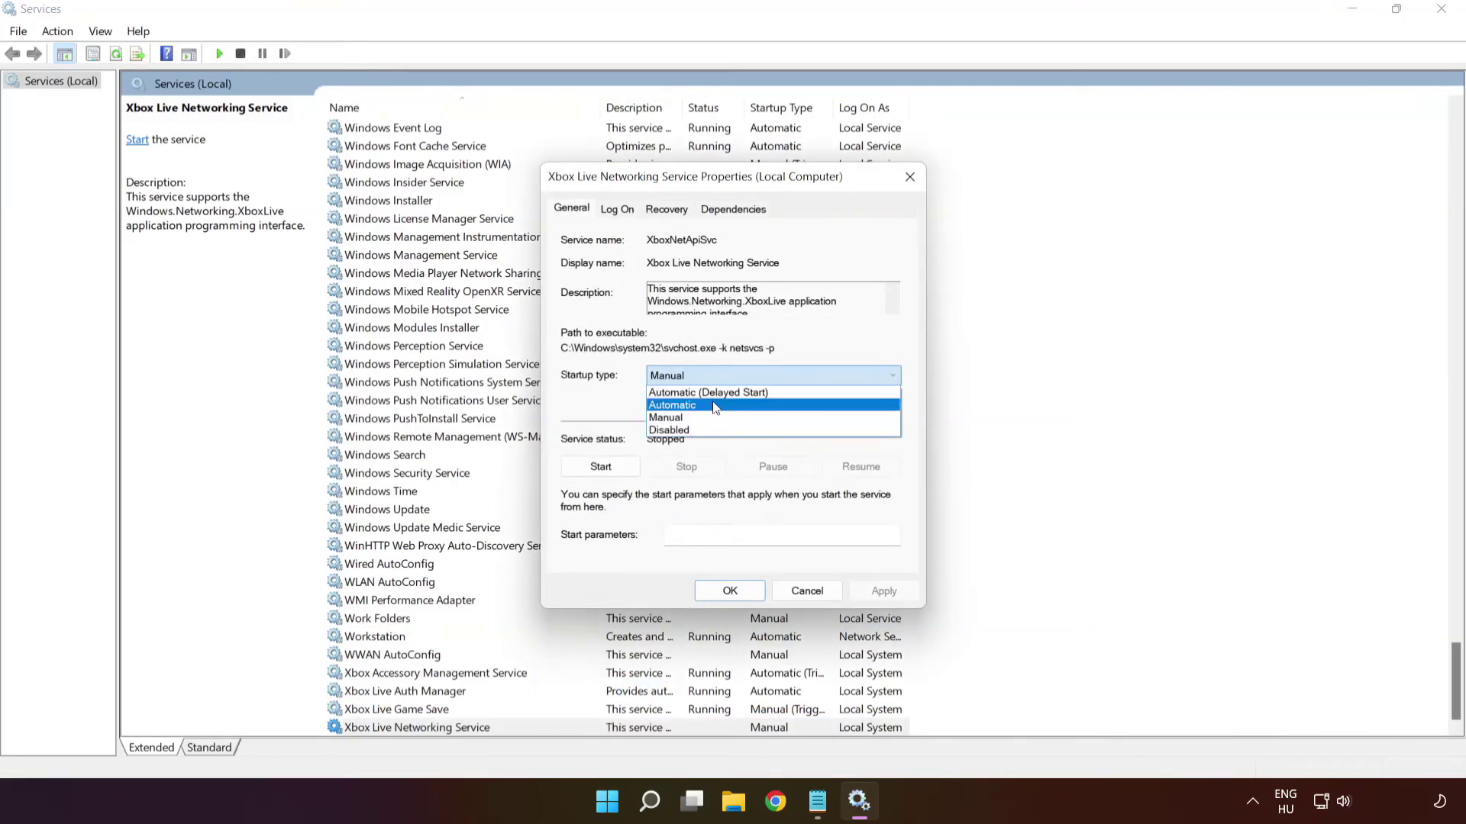
left_click(714, 405)
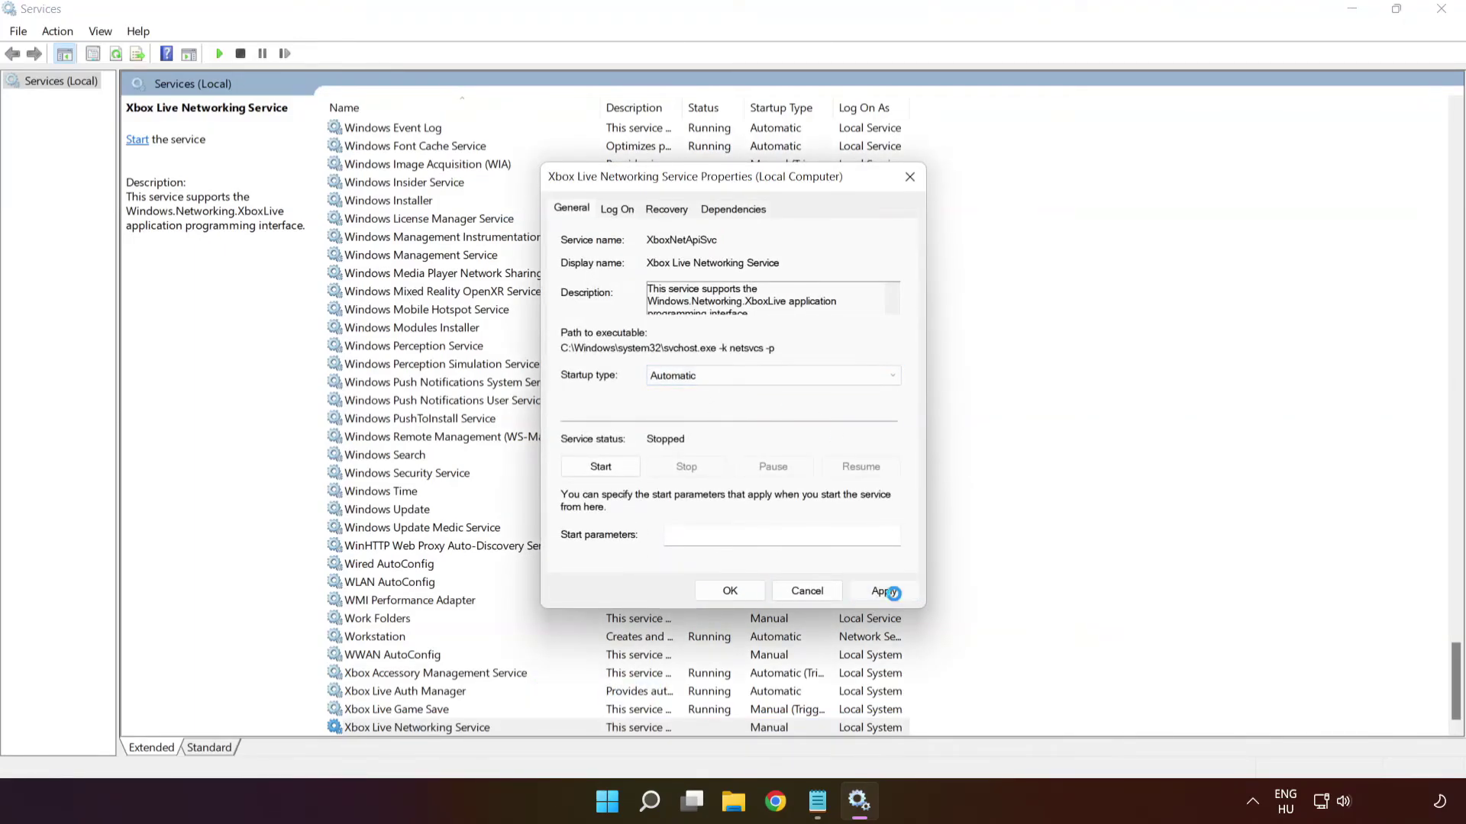
left_click(885, 592)
left_click(600, 472)
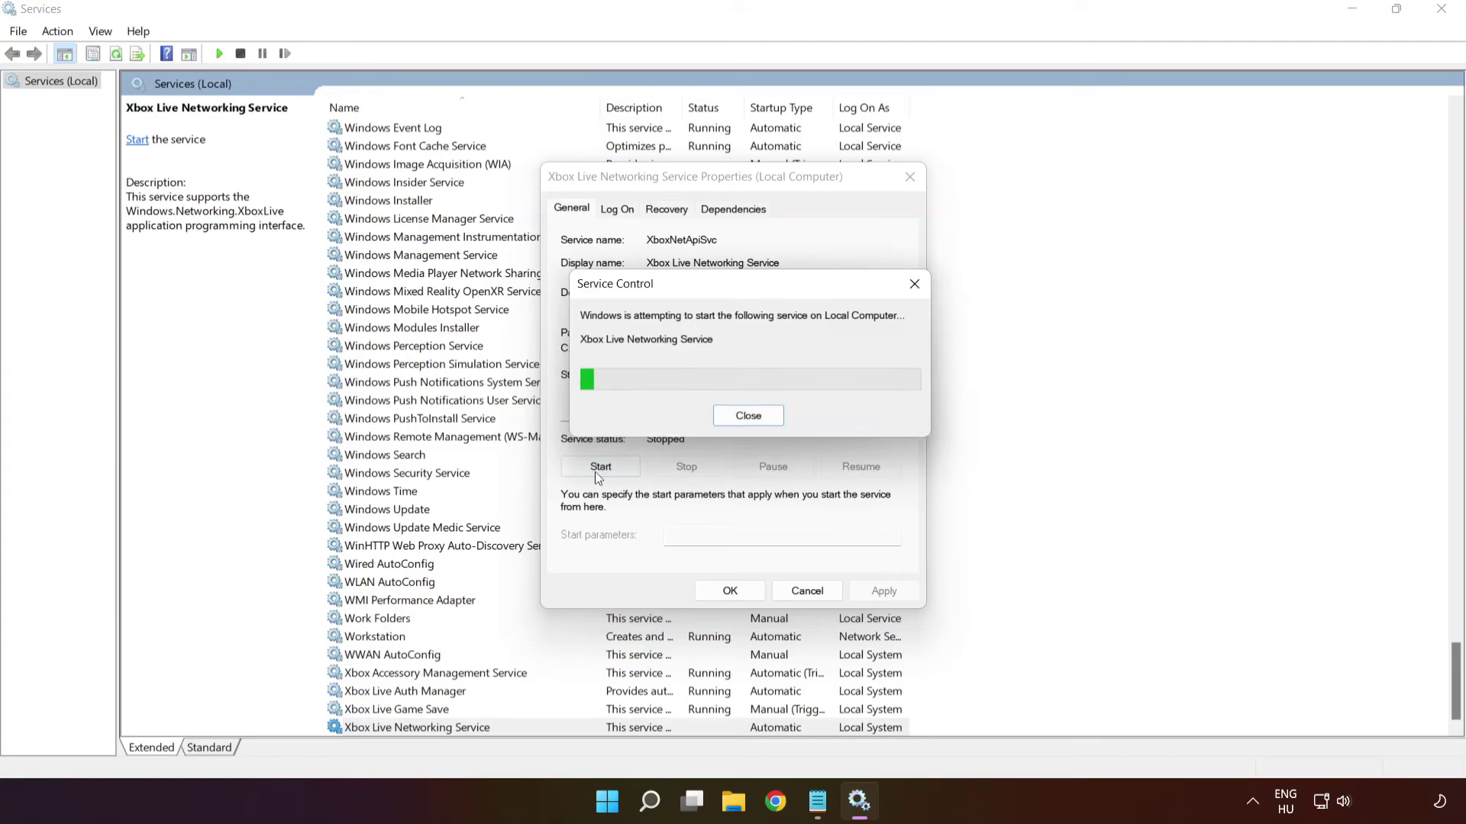
left_click(721, 594)
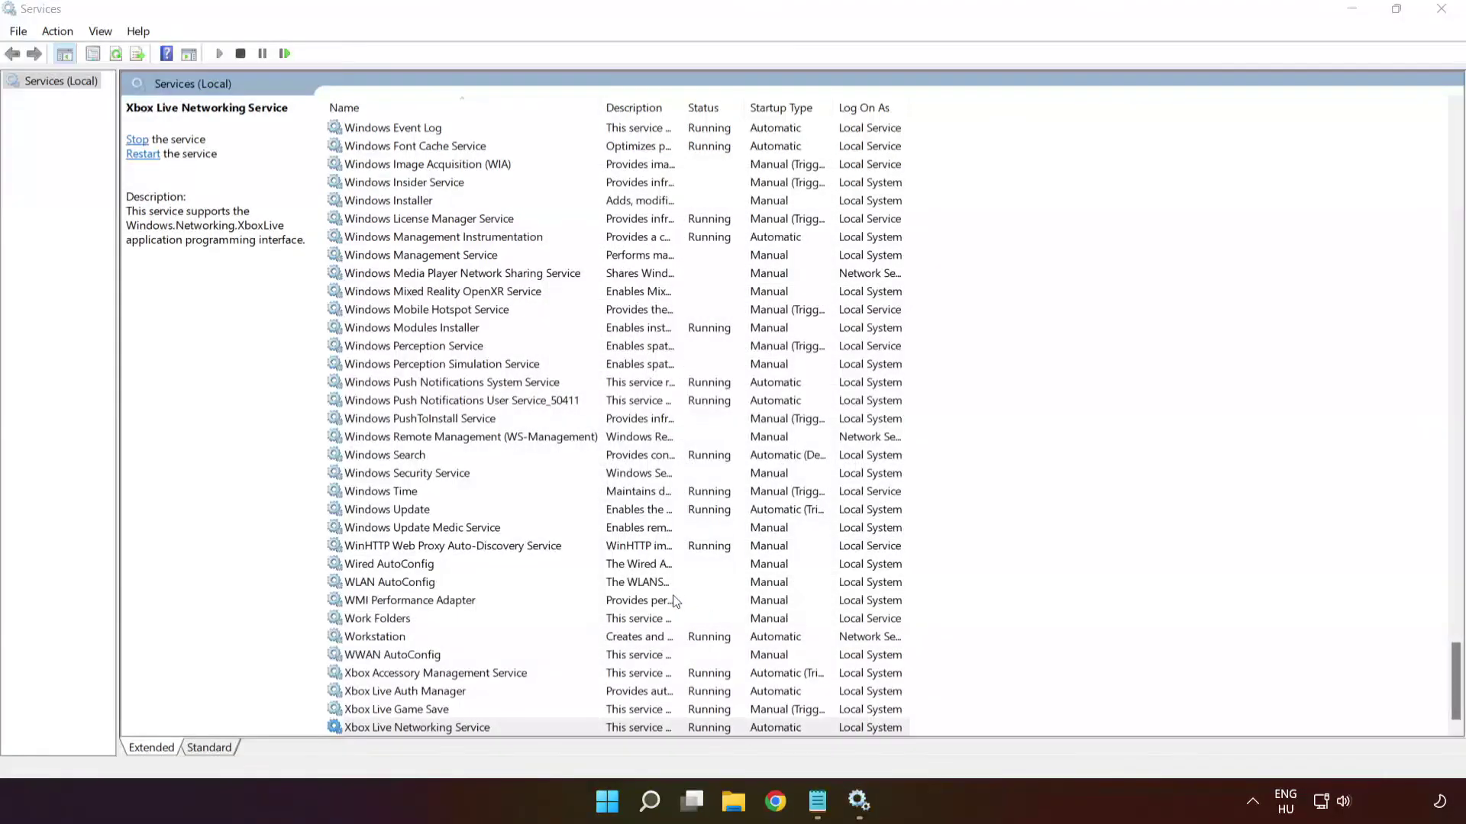
Change Microsoft Store Install Service startup type from Manual to Automatic
key("m")
left_click(439, 386)
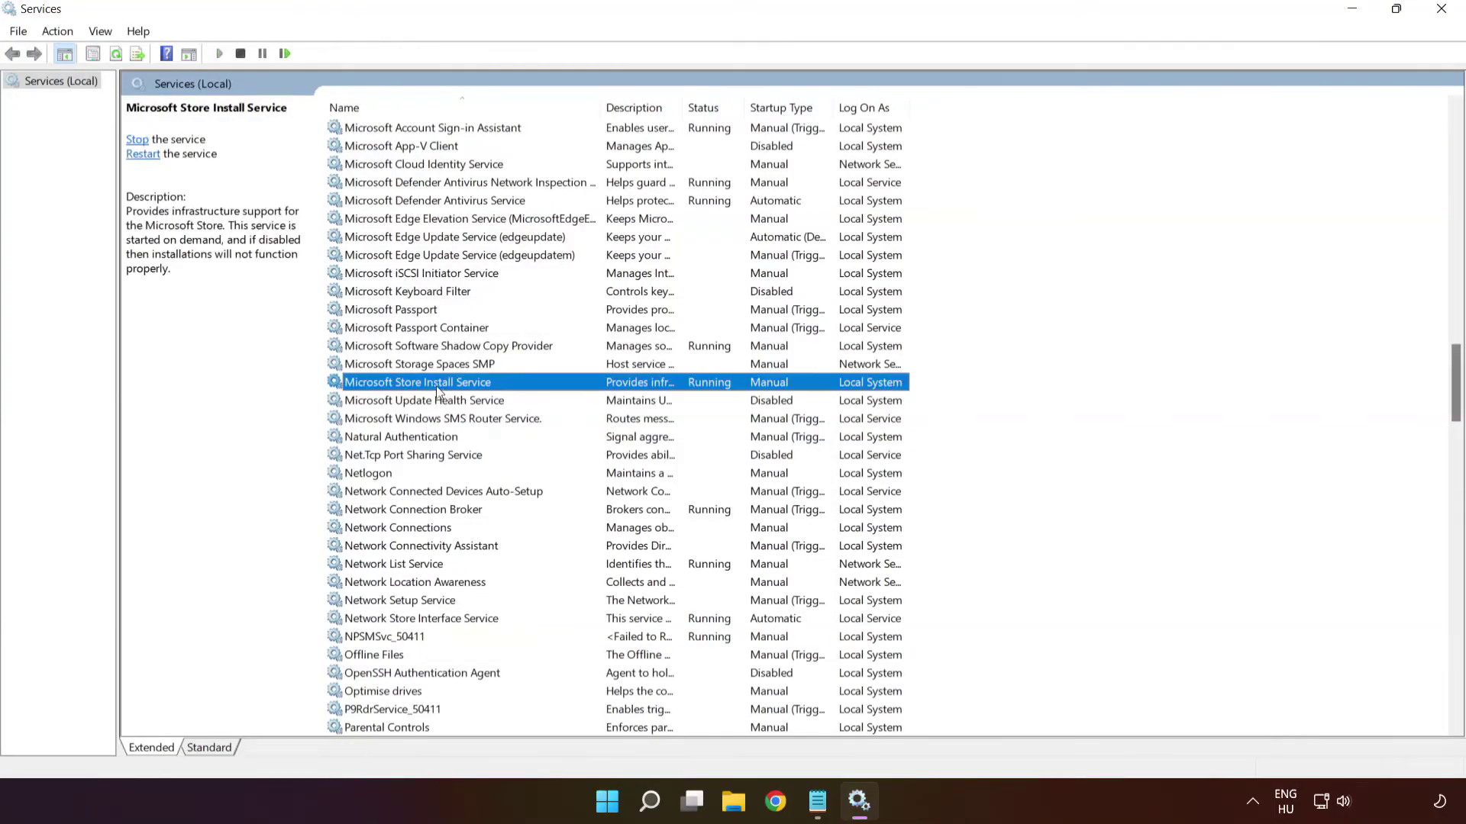
right_click(561, 384)
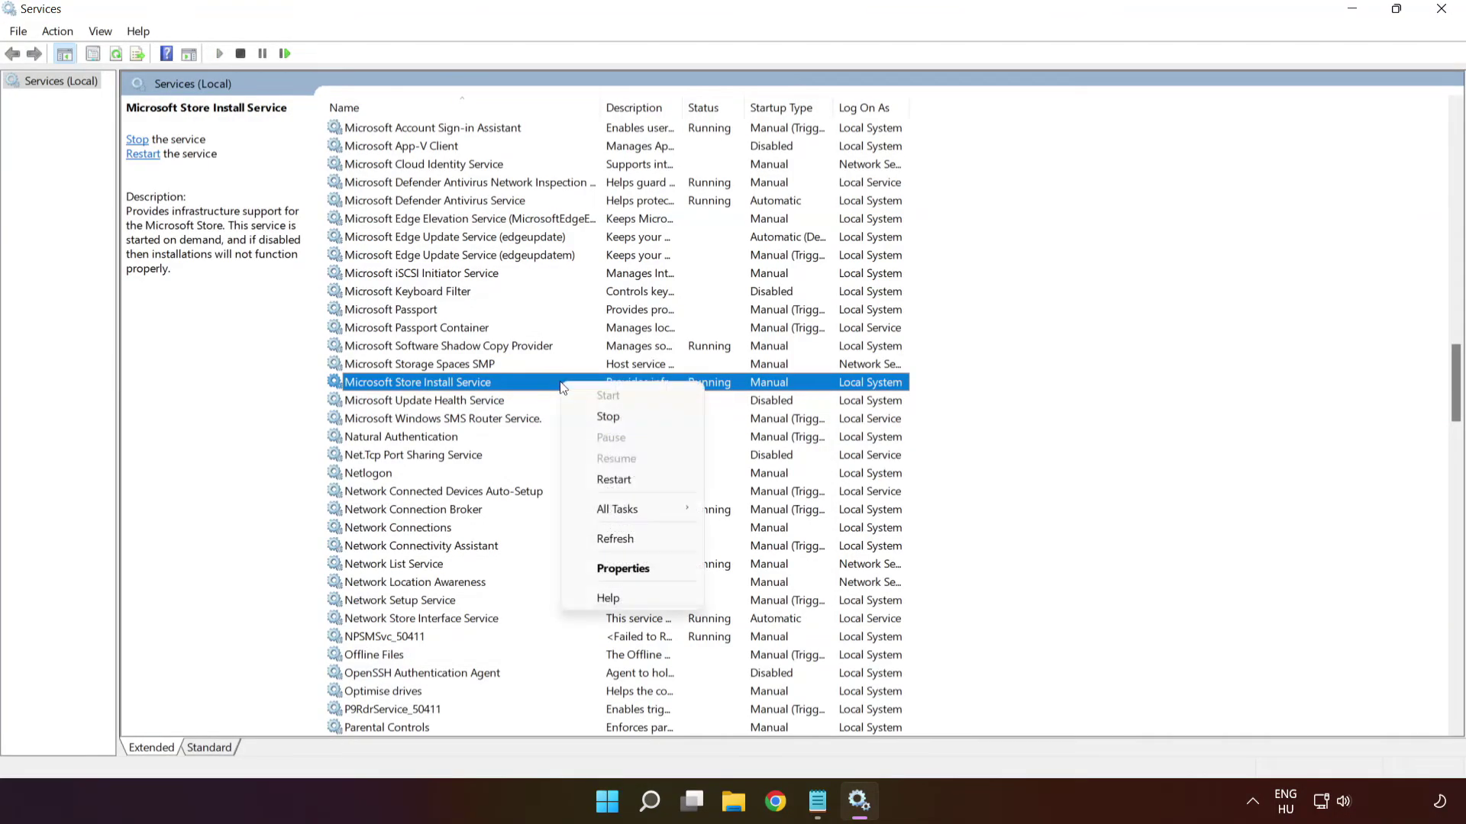
left_click(630, 571)
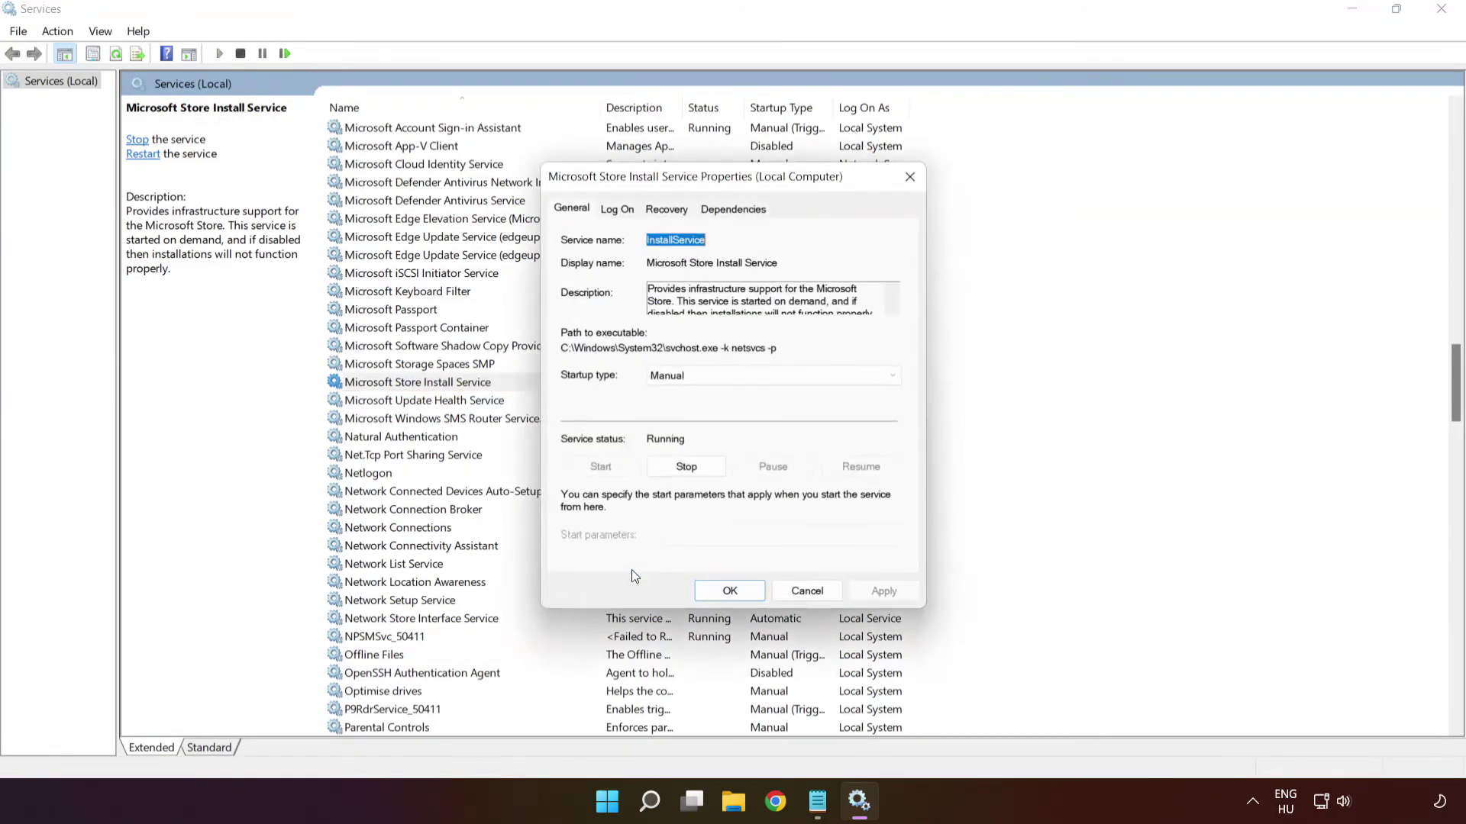
left_click(710, 375)
left_click(703, 401)
left_click(875, 593)
left_click(729, 592)
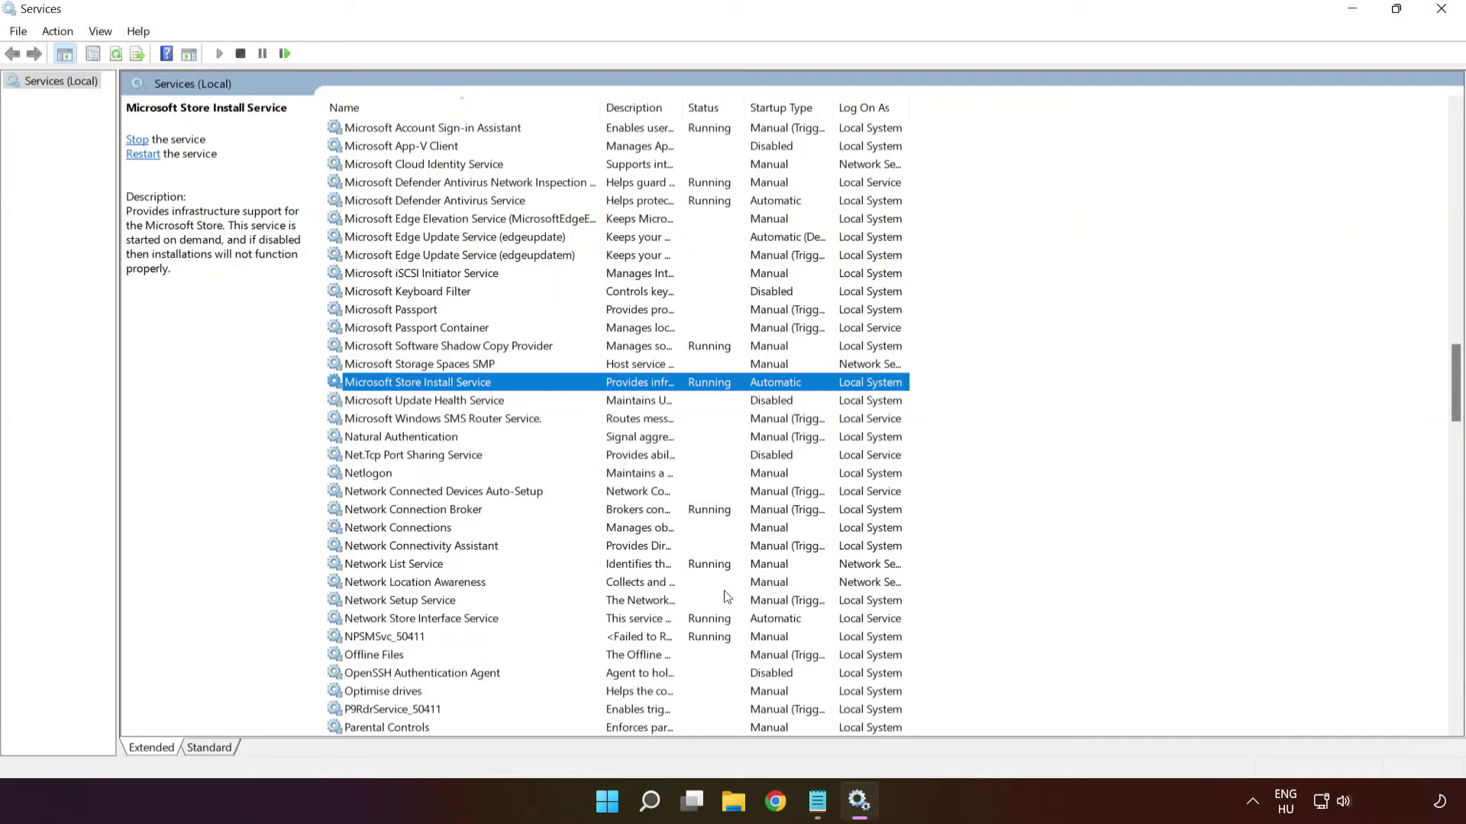
Change Background Intelligent Transfer Service startup from delayed start to Automatic
key("b")
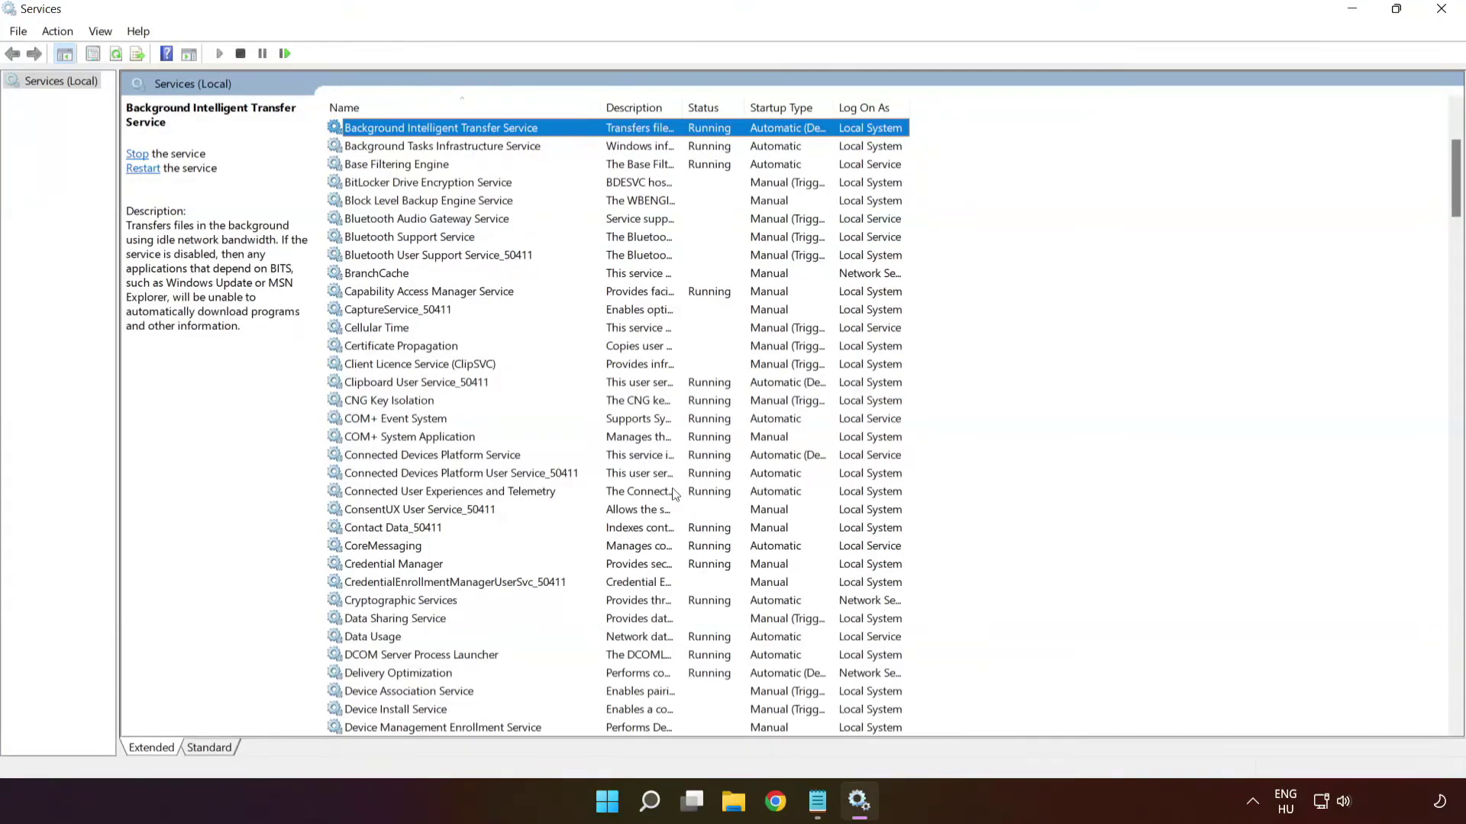
scroll(467, 149, "up", 2)
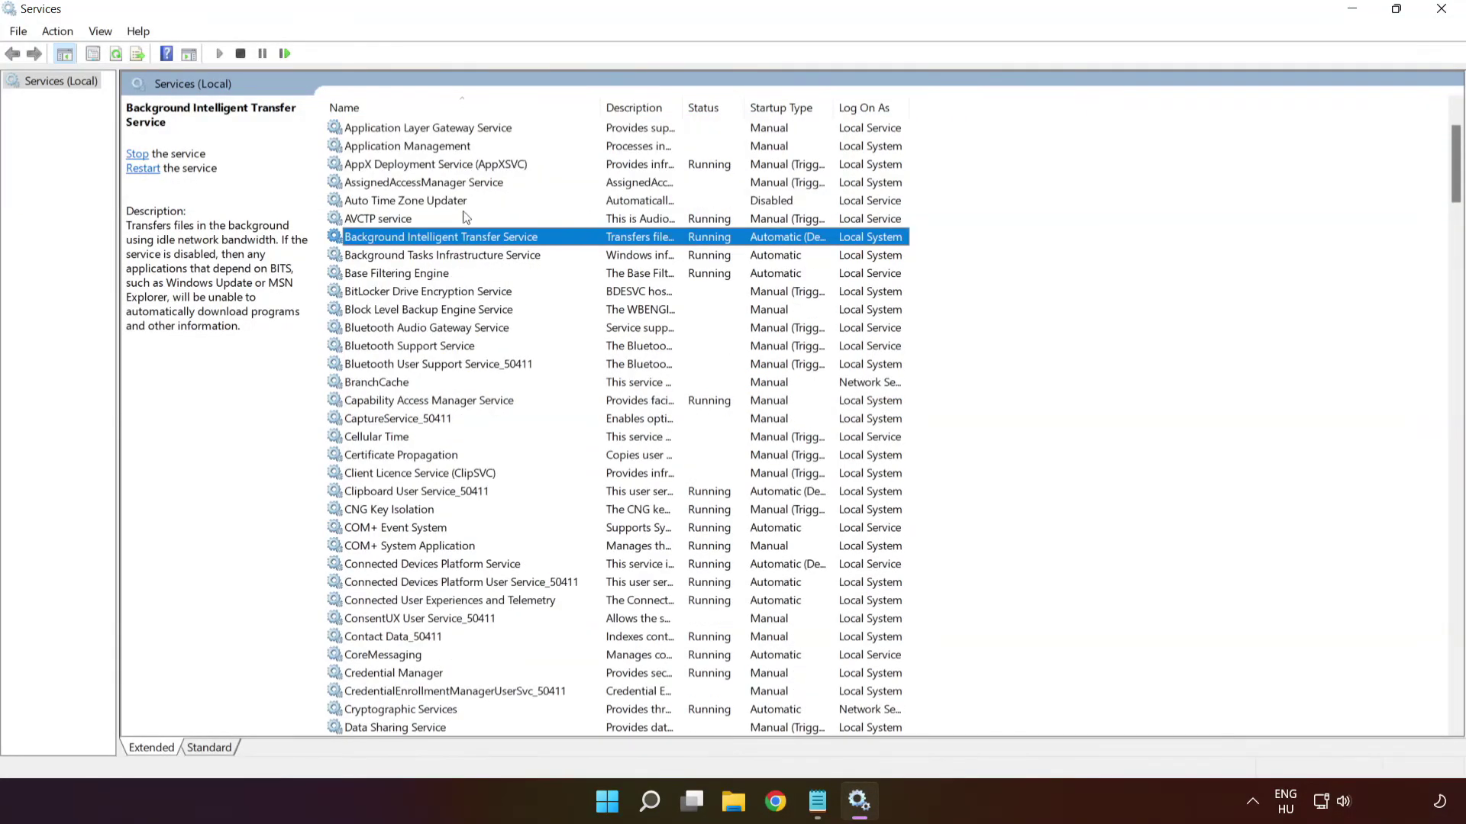
right_click(583, 242)
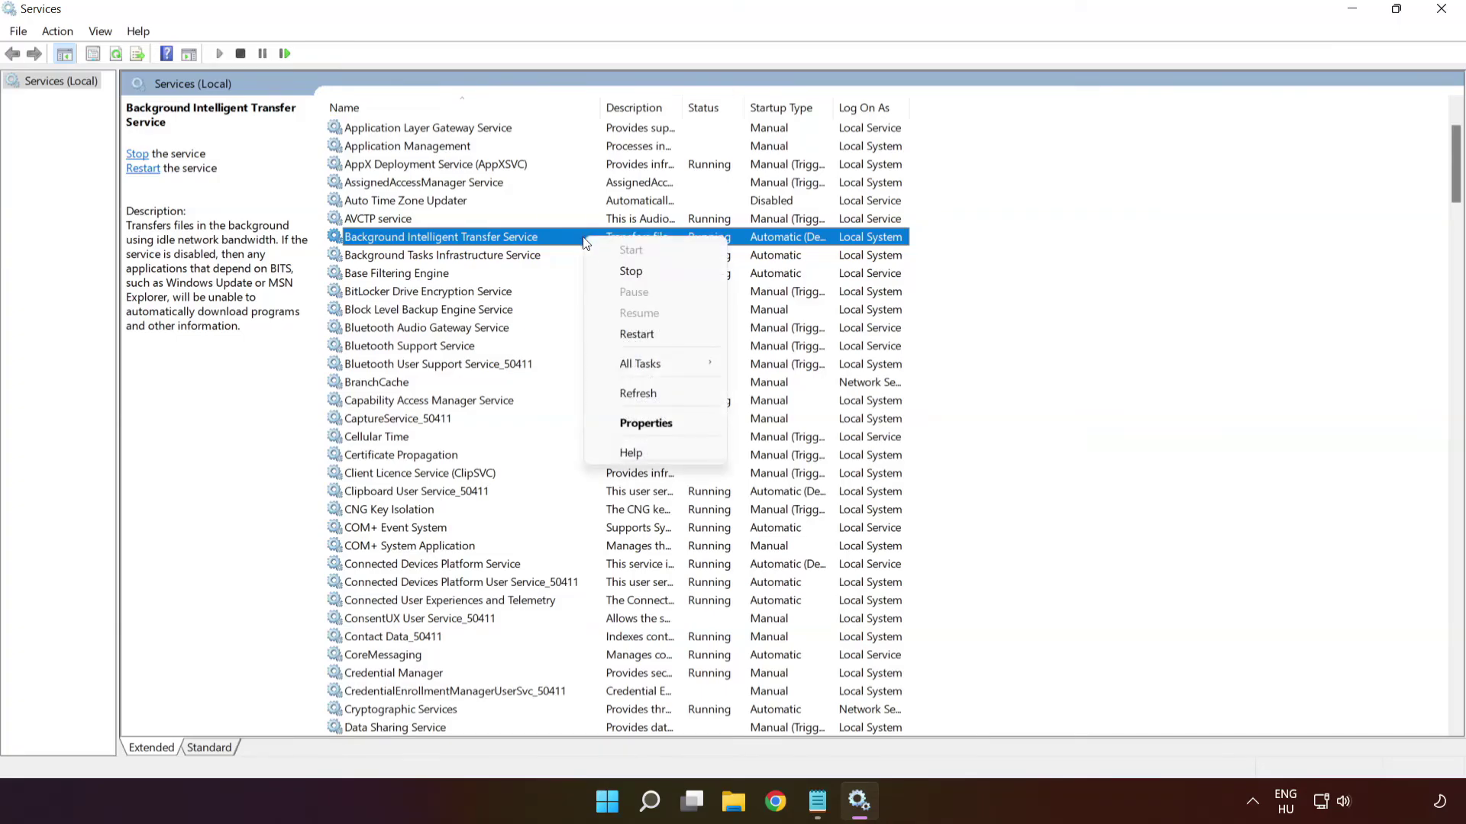
left_click(666, 424)
left_click(688, 378)
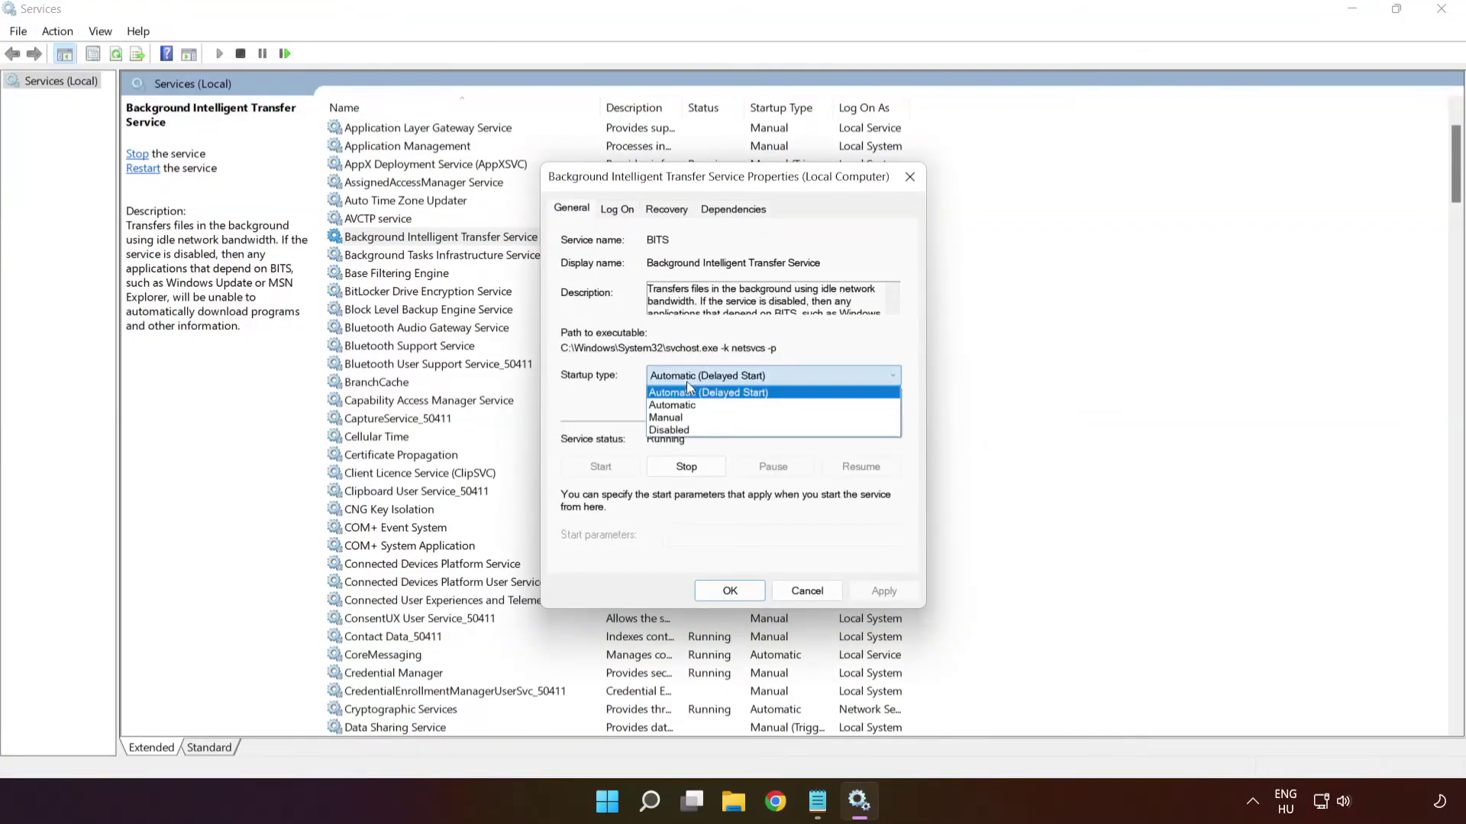
left_click(689, 404)
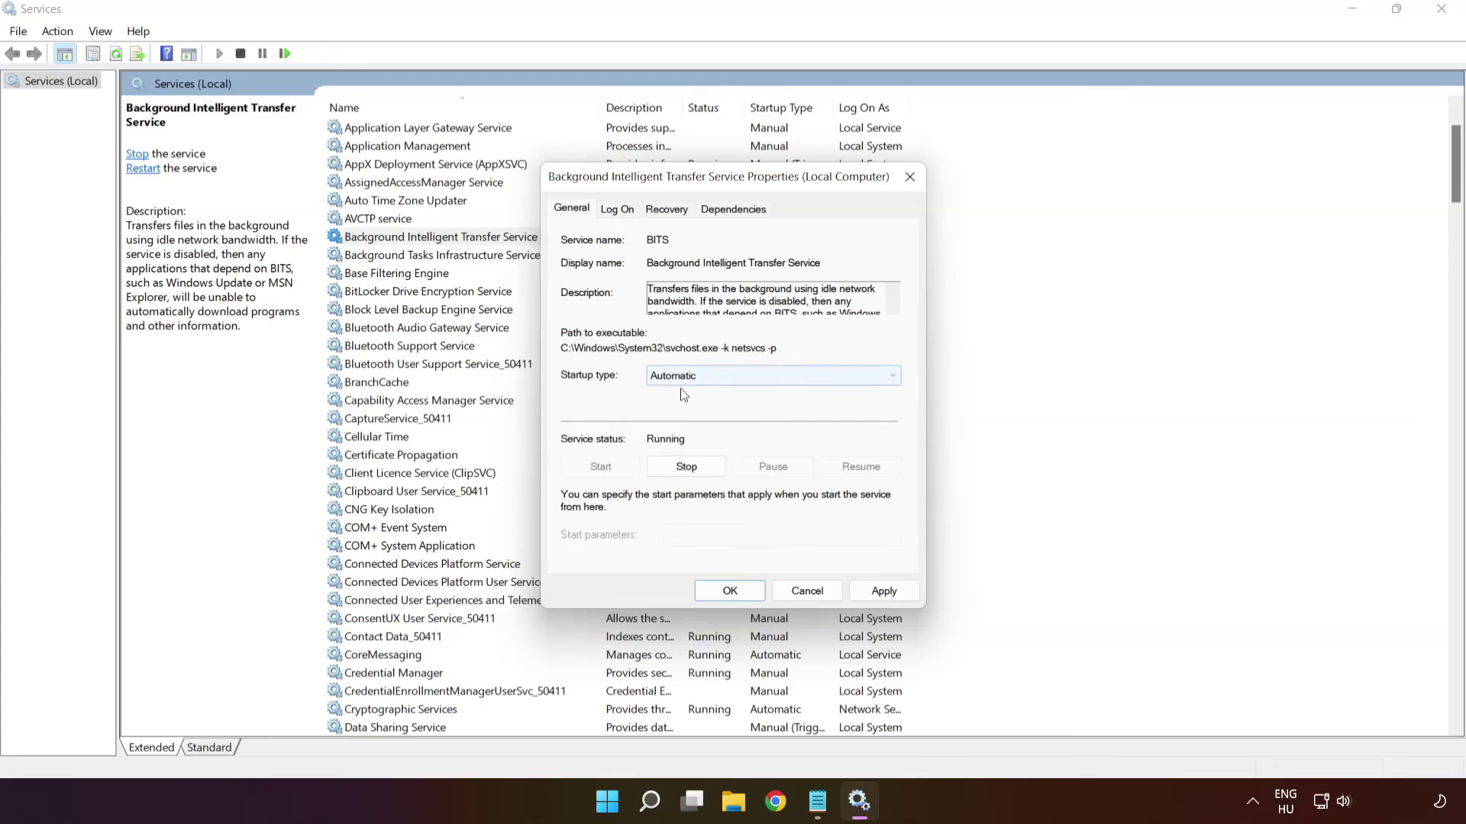
left_click(886, 592)
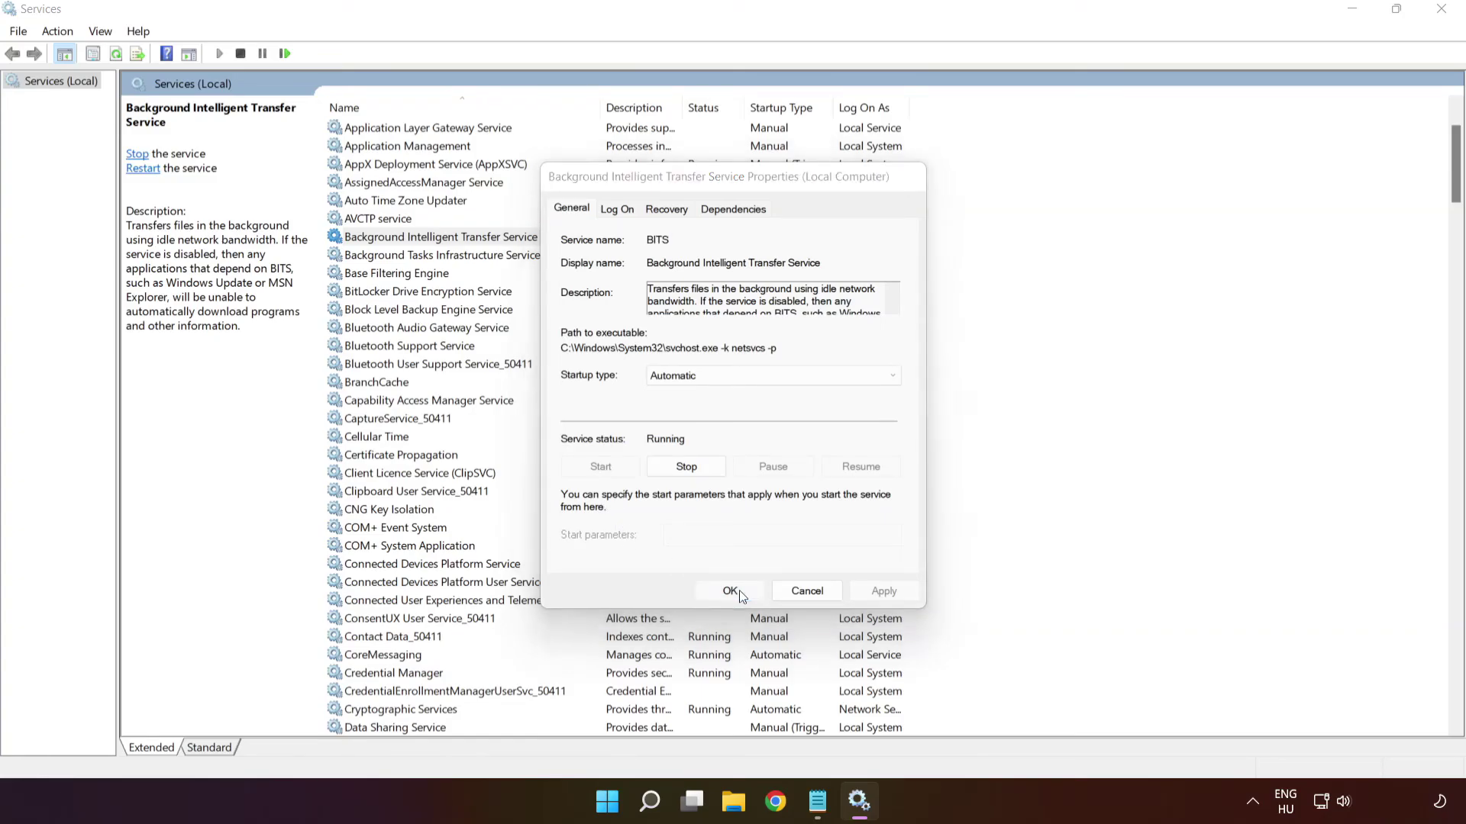
left_click(739, 595)
Close the Services console and show the Start menu's Sleep, Shut down and Restart options
key("alt+F4")
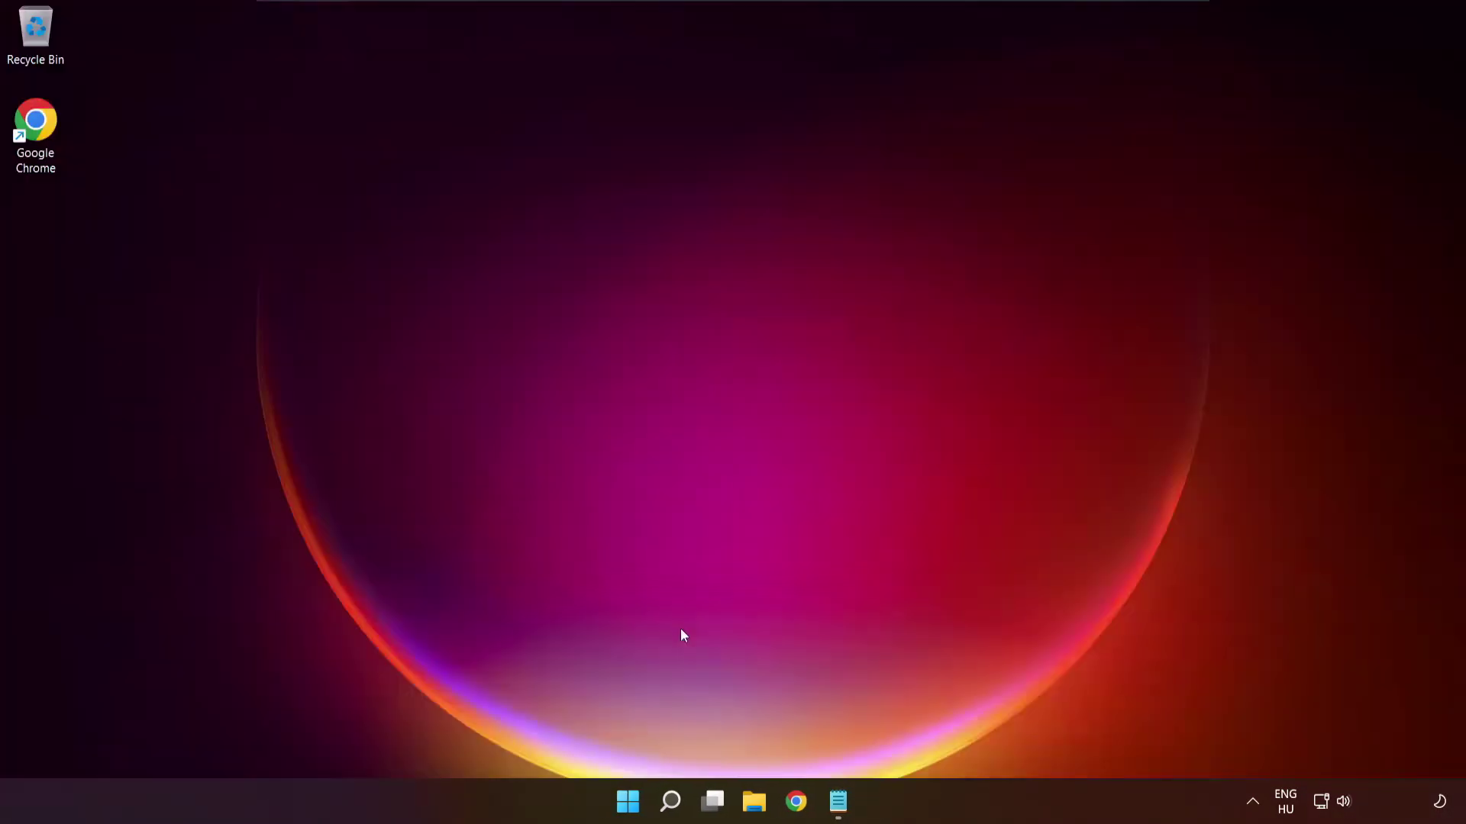
left_click(626, 810)
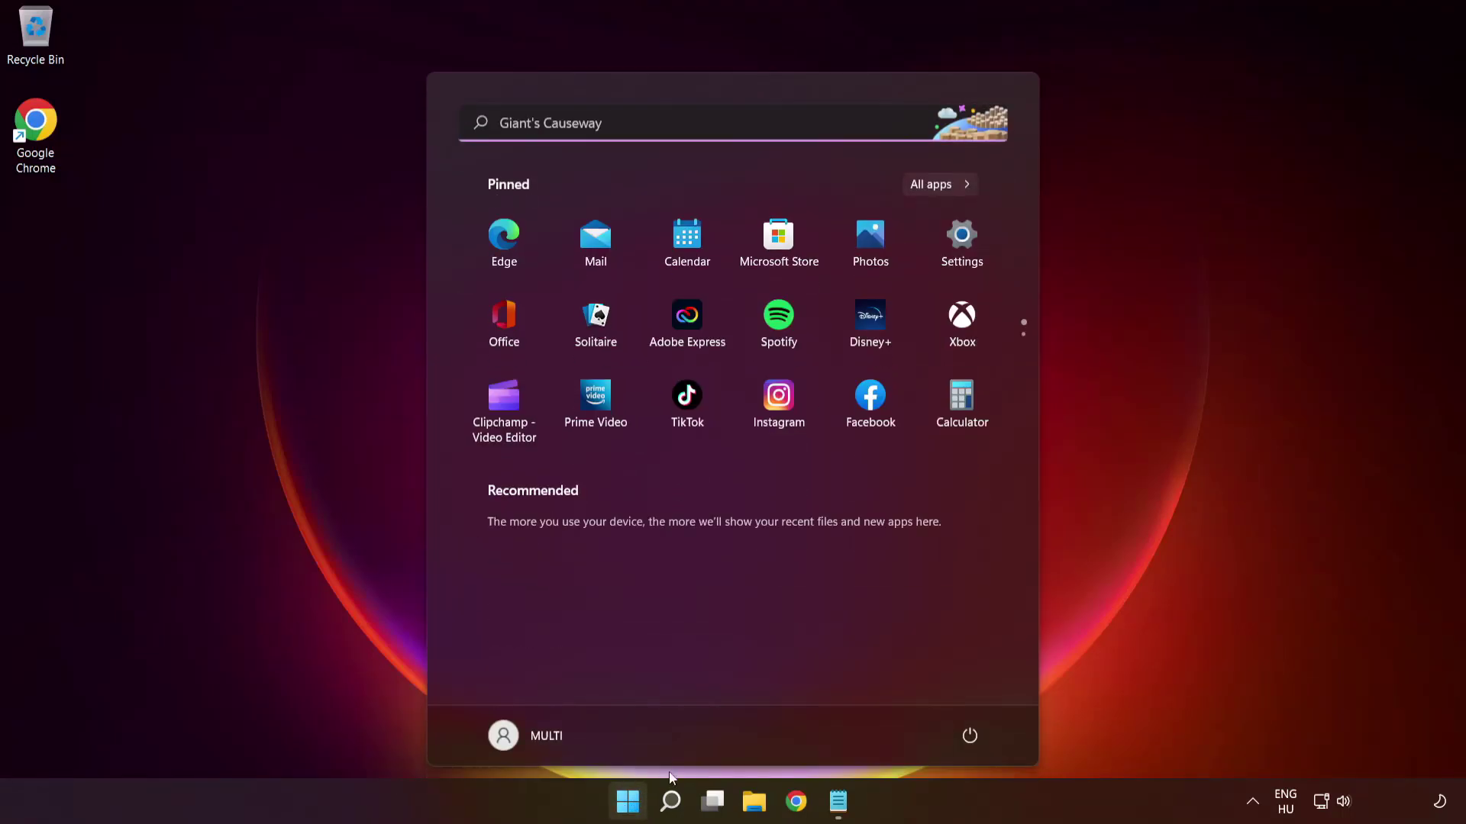
left_click(971, 737)
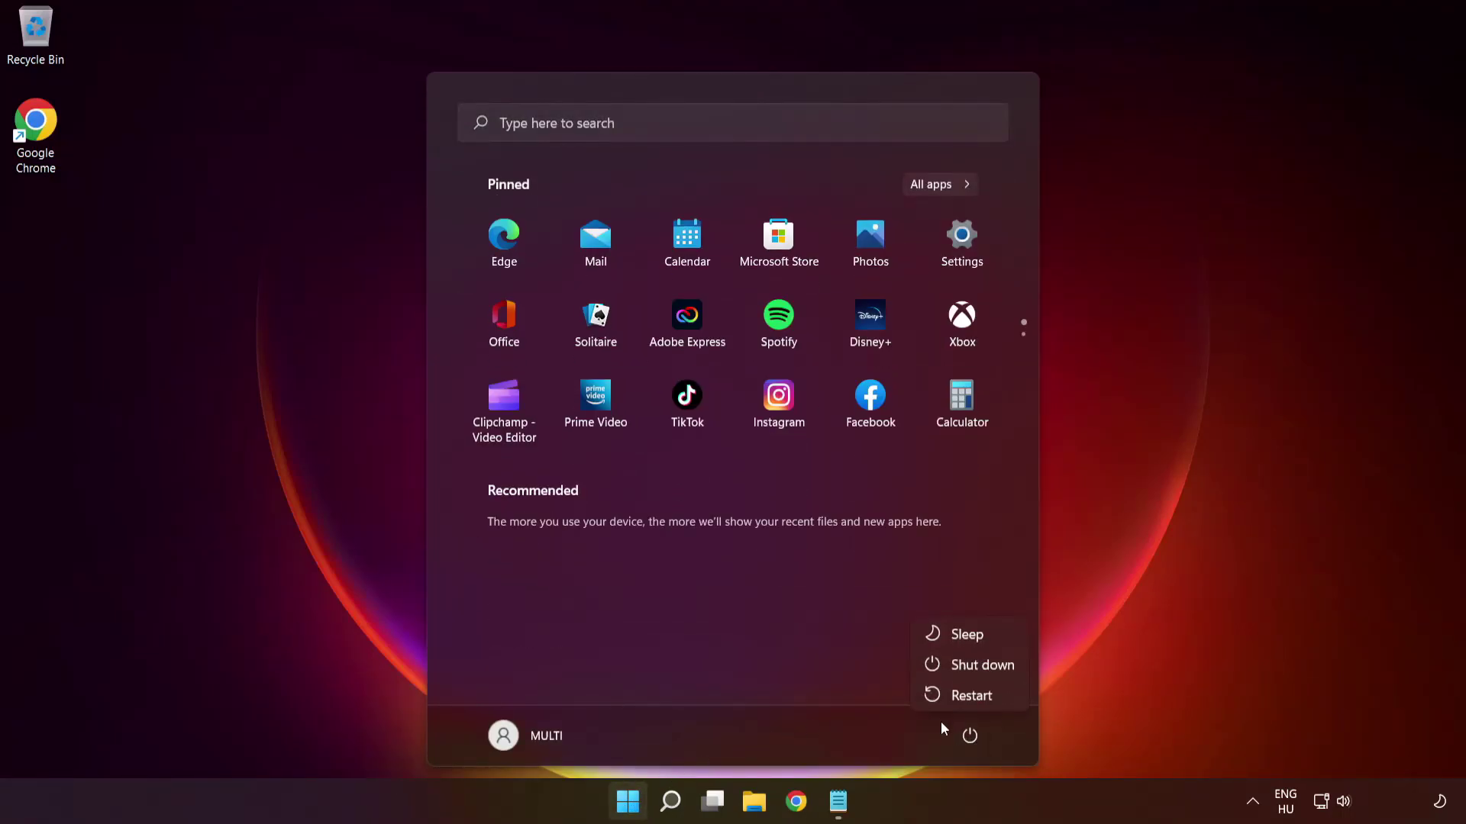